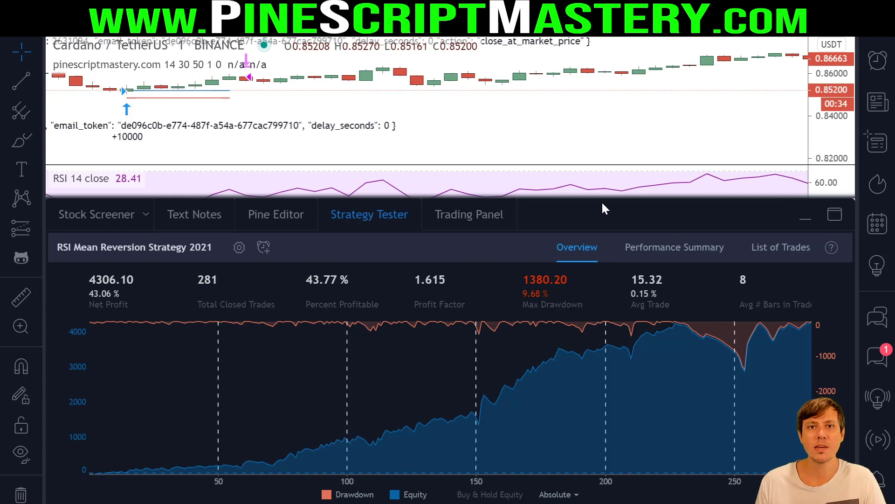
- Show the strategy's Pine Editor code and drag the panel divider up to make it taller
click(285, 220)
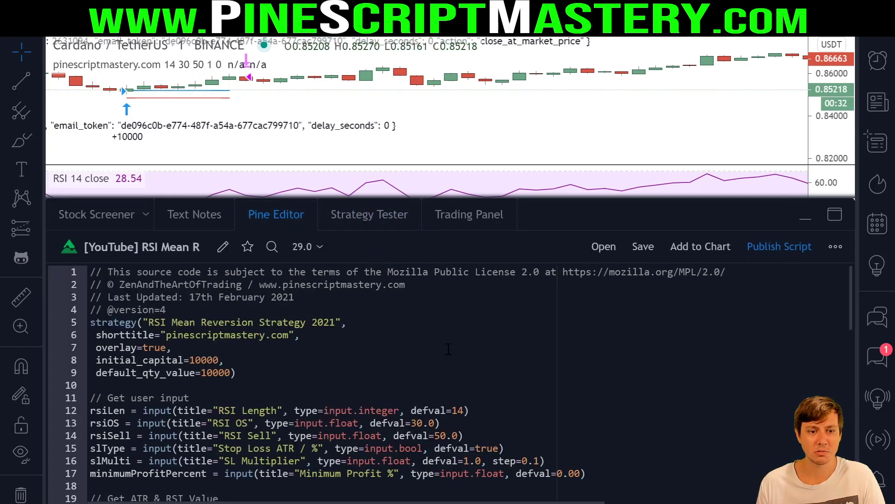
scroll(342, 323, down, 9)
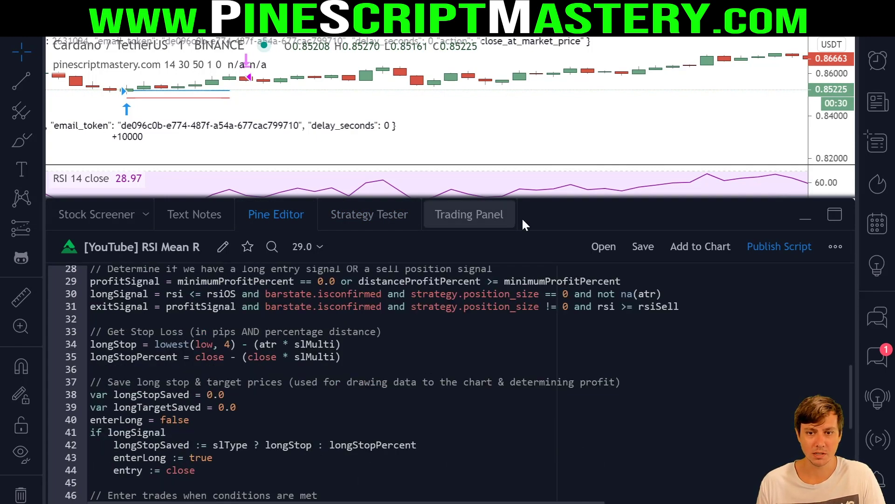
drag(549, 206, 562, 171)
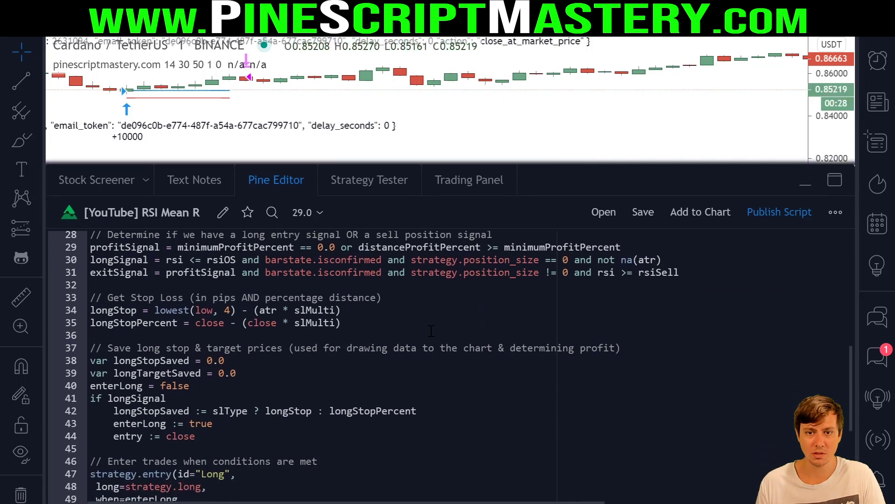
scroll(388, 342, up, 9)
scroll(388, 341, down, 13)
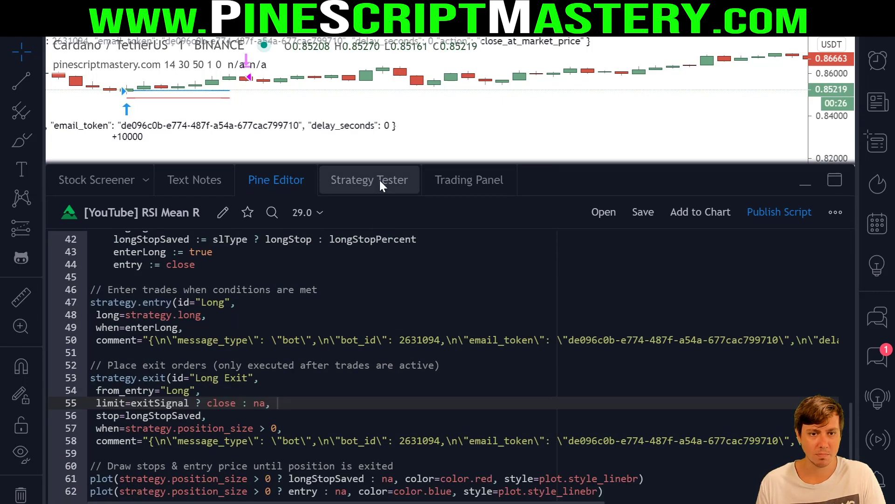
- Return to the Strategy Tester overview and highlight the 1.615 Profit Factor
click(379, 180)
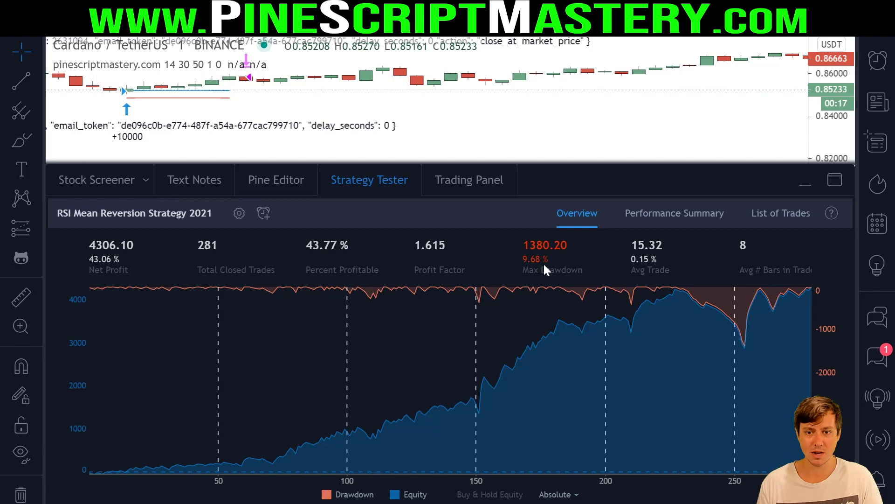
drag(416, 246, 469, 257)
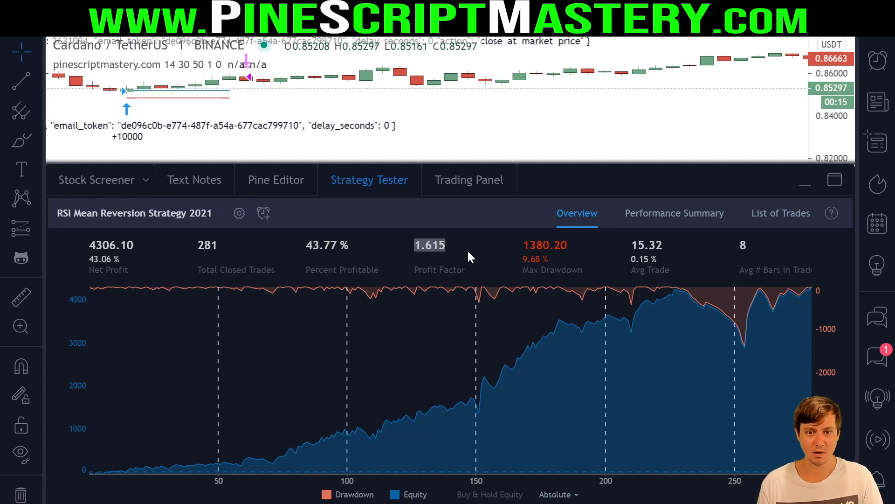
click(479, 252)
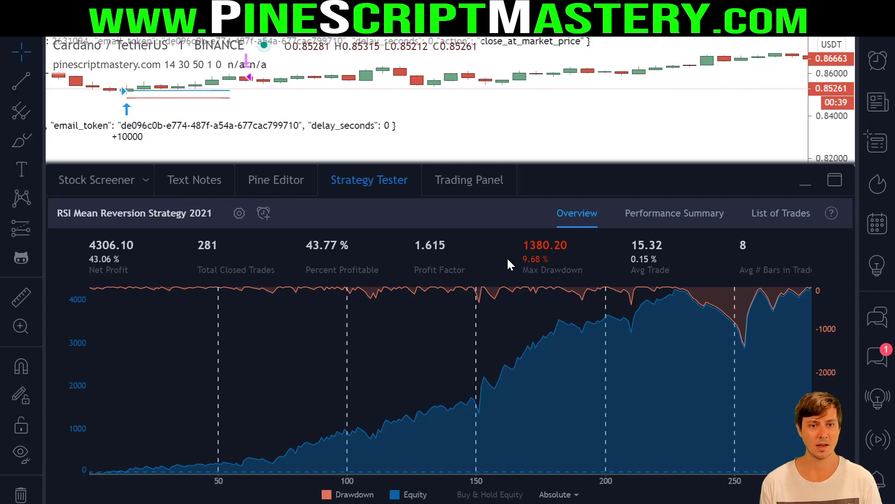
click(311, 180)
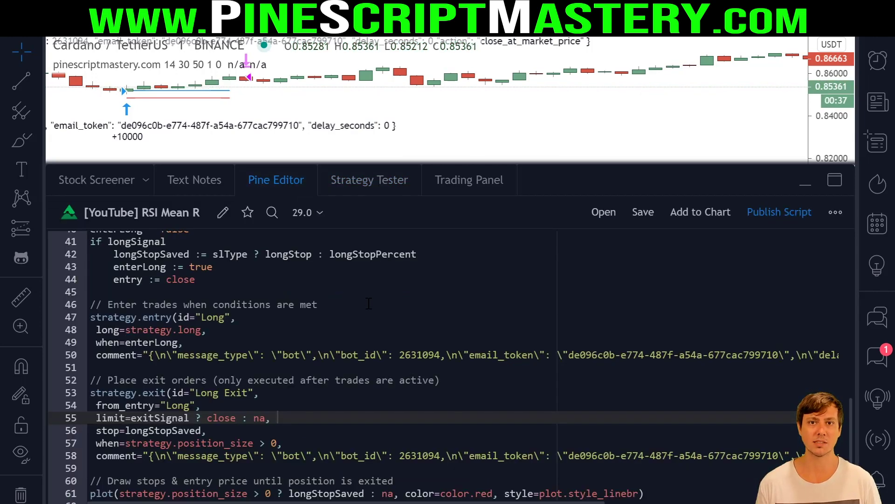
scroll(448, 348, up, 10)
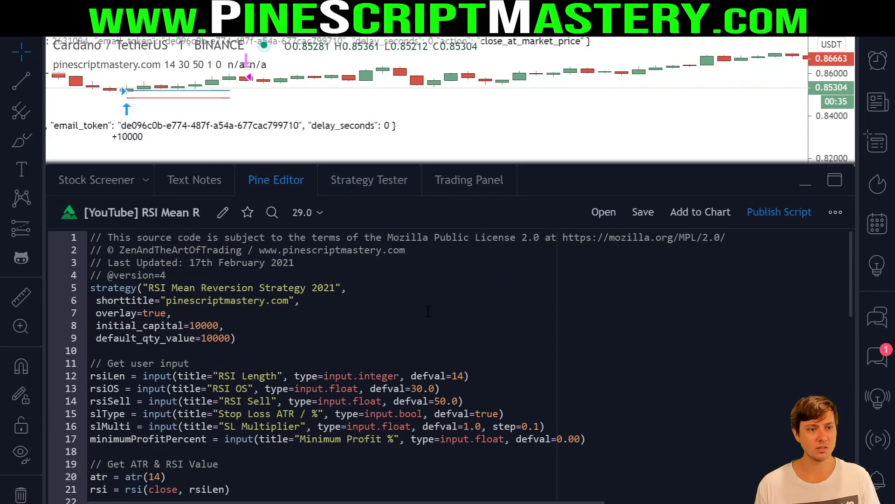
click(385, 274)
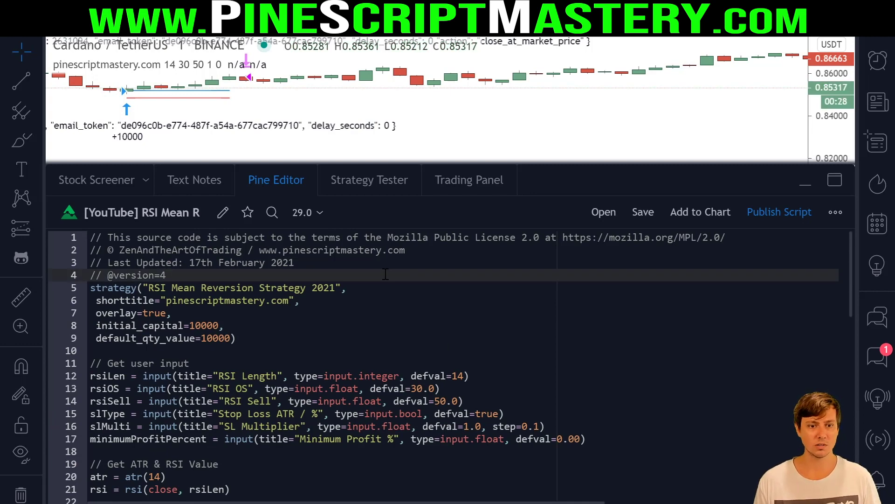
scroll(375, 280, down, 9)
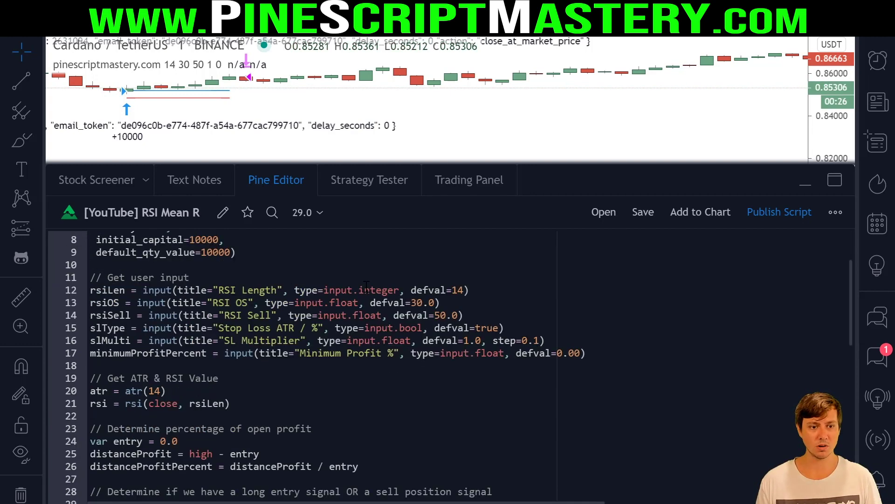
scroll(364, 345, down, 2)
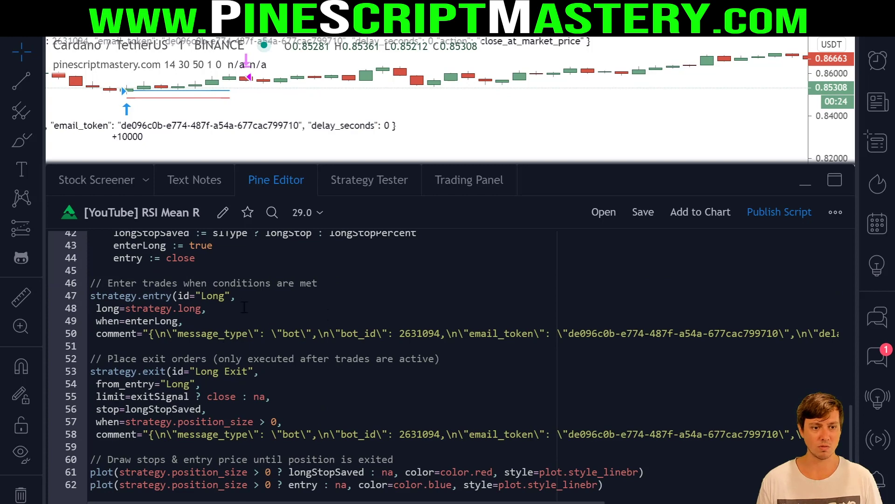
scroll(244, 307, up, 10)
click(298, 312)
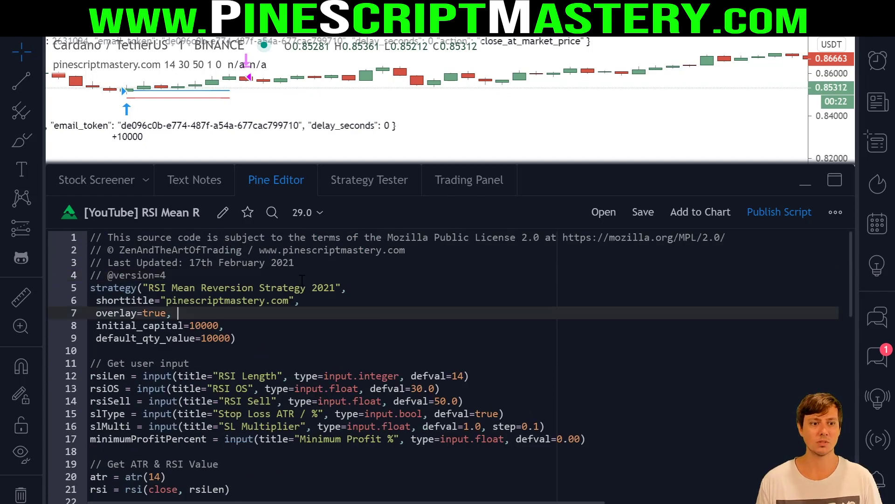
click(501, 272)
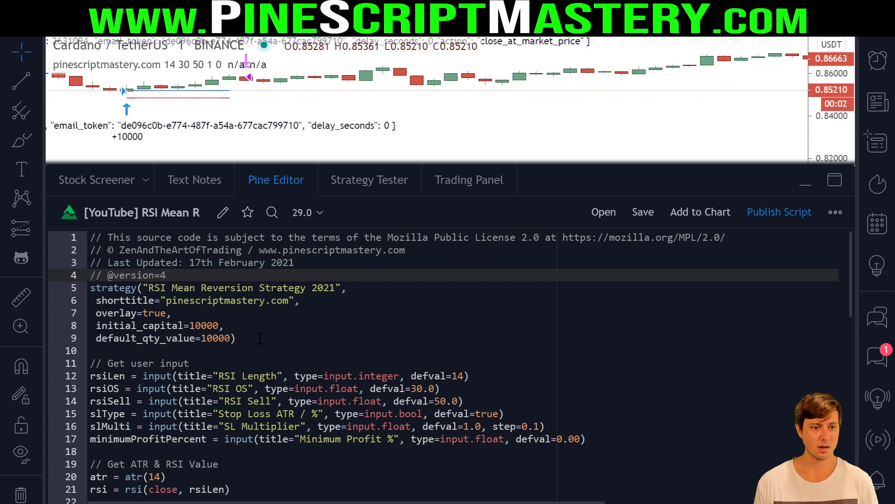
- Walk through the strategy() settings, highlighting initial_capital and default_qty_value 10000
click(138, 287)
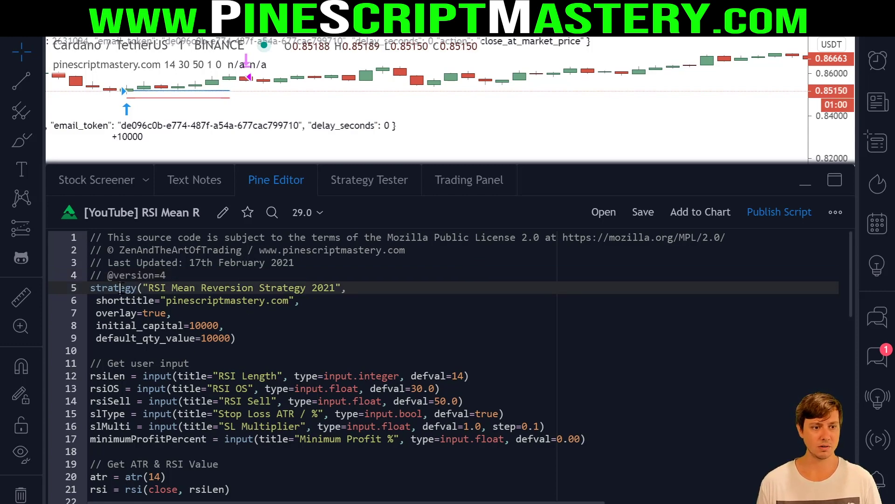
mouse_move(124, 288)
key(Down)
key(Down)
key(Down)
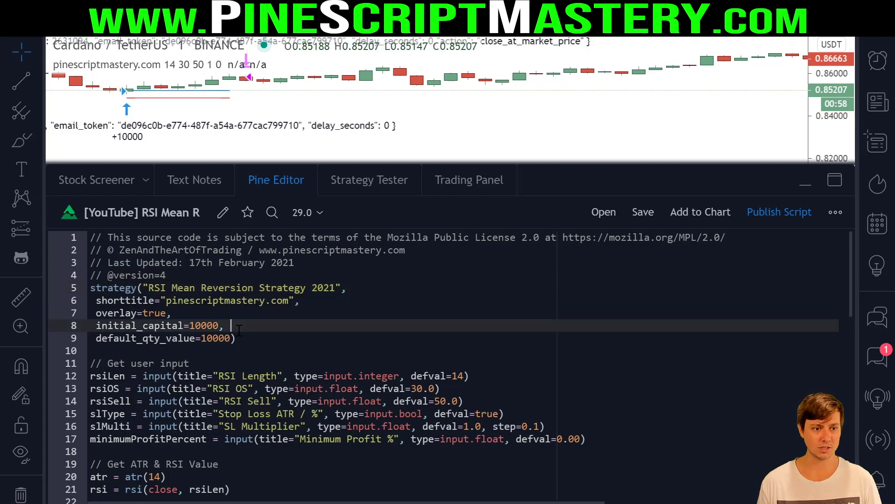
key(Up)
key(Down)
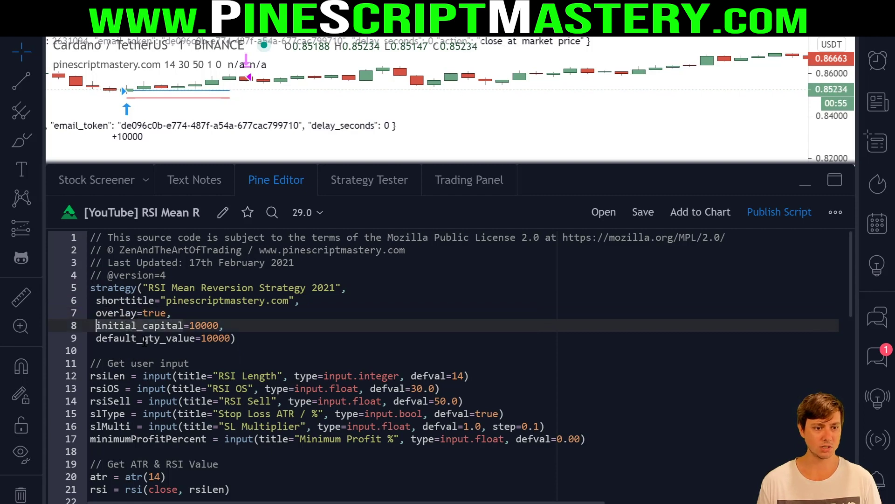
key(Down)
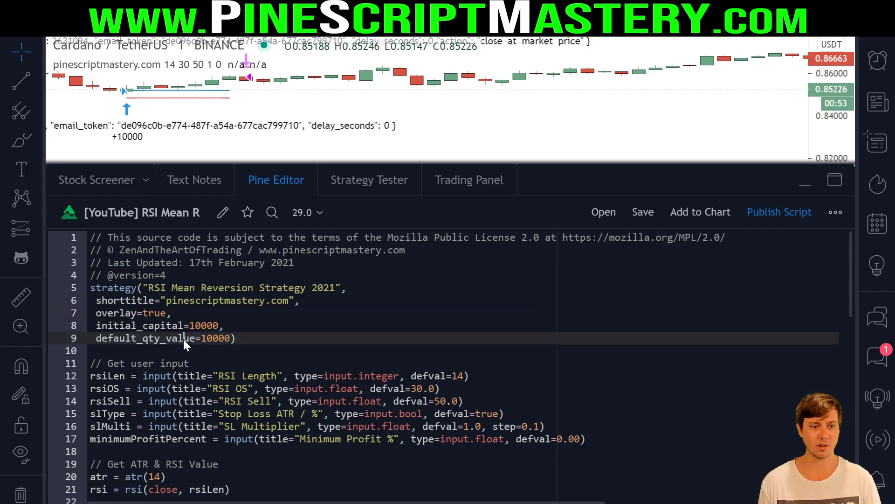
click(202, 339)
click(163, 339)
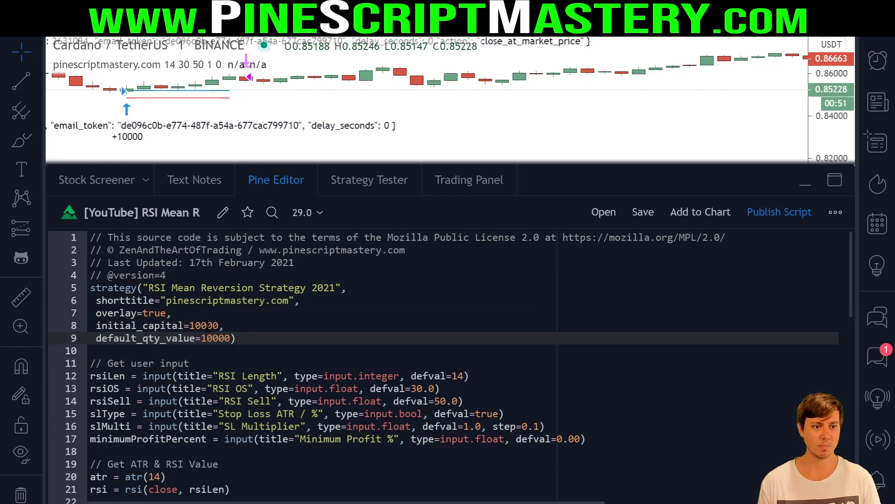
click(219, 325)
- Recheck the backtest and line 9's 10000 order size, then collapse the script panel
click(377, 180)
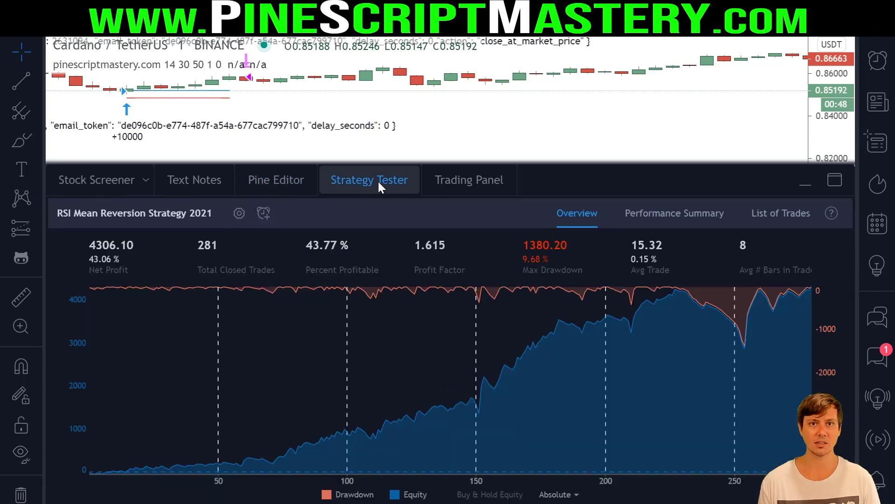
click(270, 182)
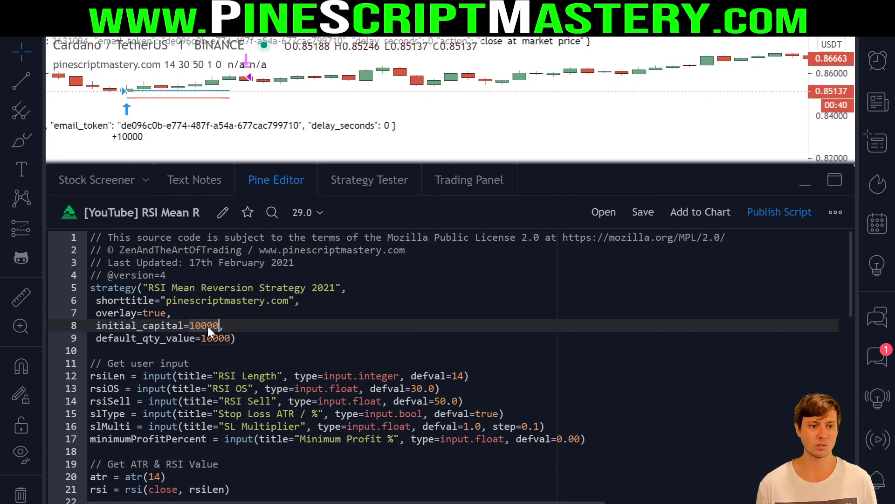
click(227, 338)
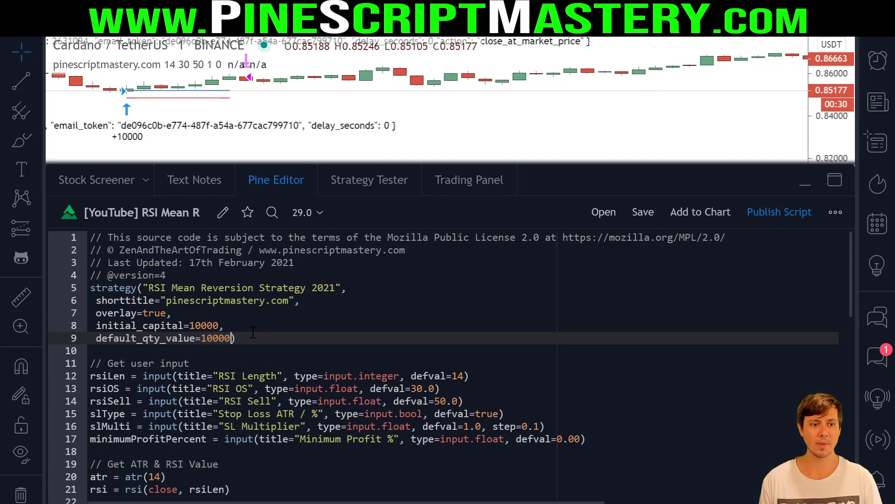
click(276, 180)
shift+click(562, 222)
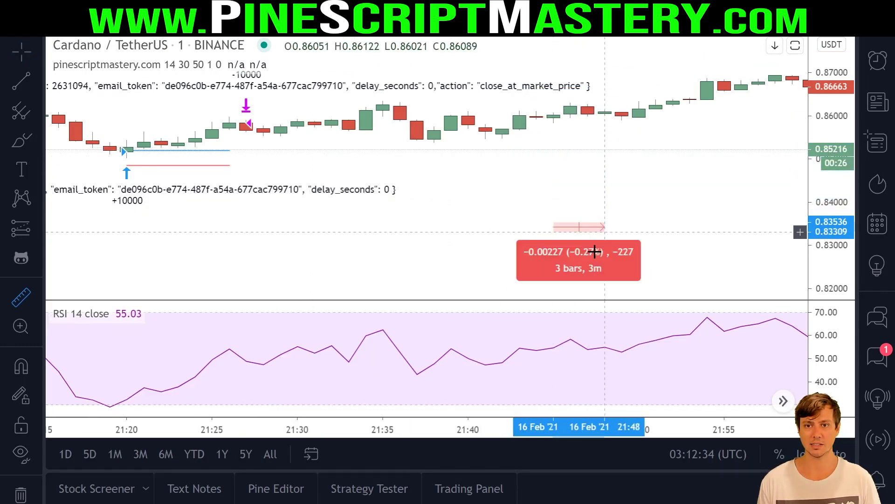
- Zoom to the 21:20 trade and measure the 0.78% gain from 21:21 to 21:27
drag(326, 149, 677, 247)
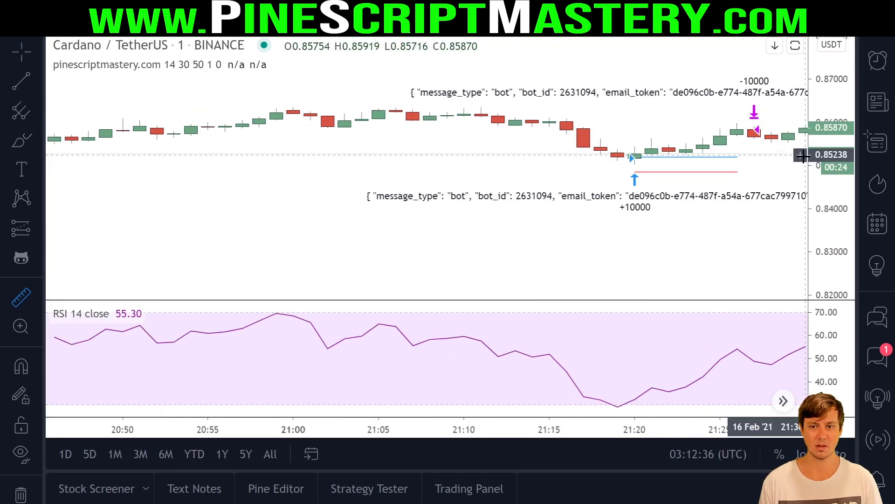
scroll(678, 248, up, 3)
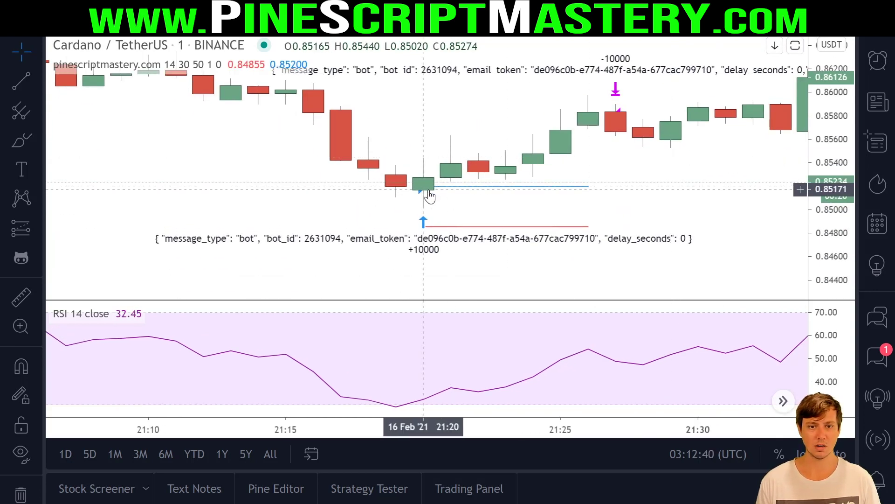
shift+click(447, 190)
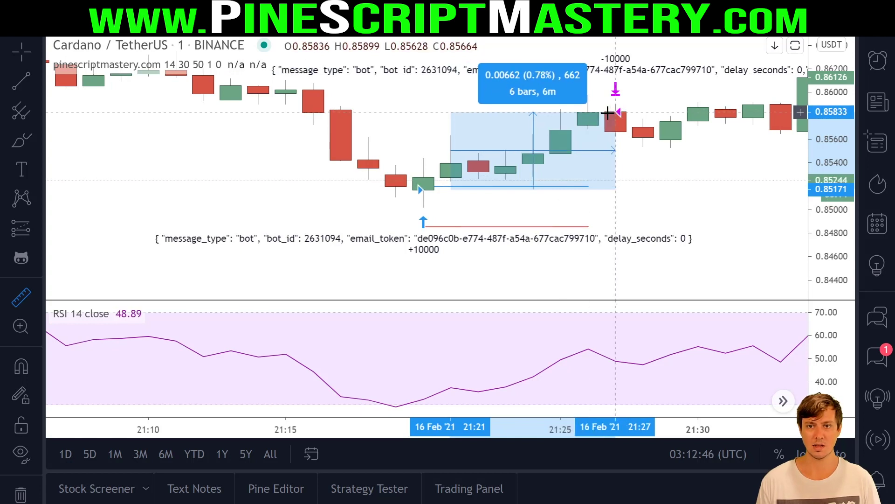
click(609, 112)
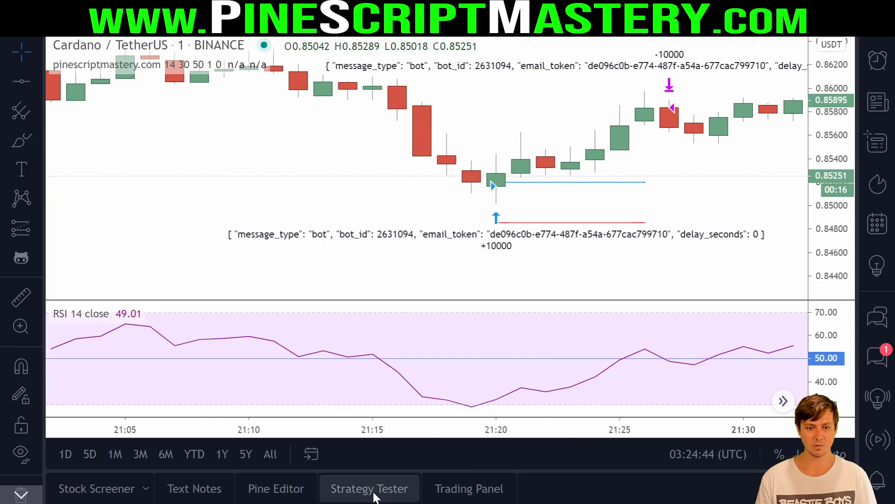
click(373, 490)
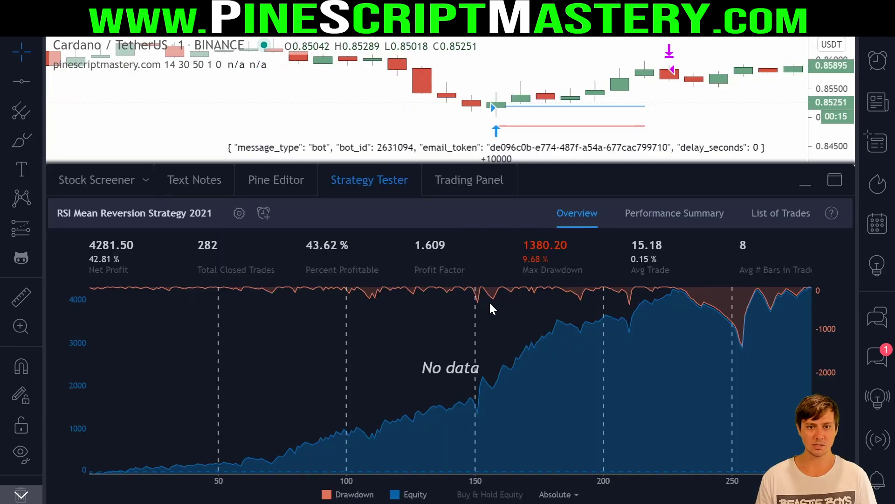
mouse_move(359, 240)
mouse_down()
mouse_move(315, 270)
mouse_move(355, 222)
mouse_up()
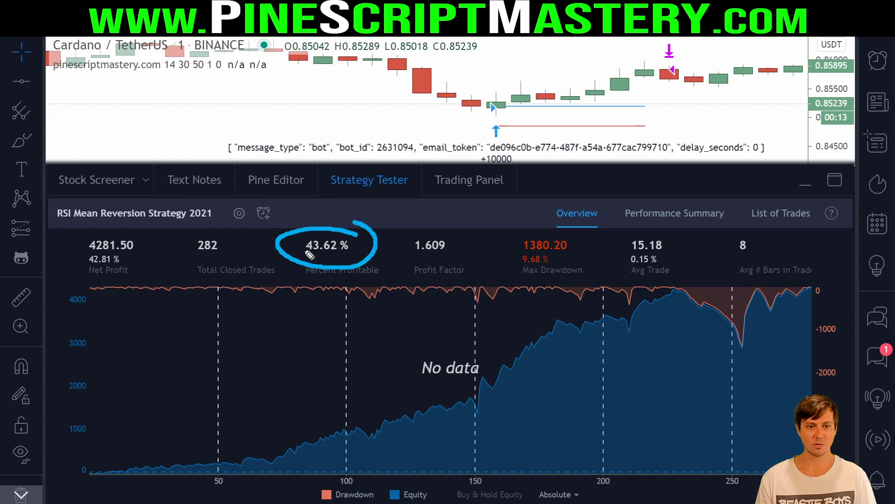
drag(406, 255, 452, 258)
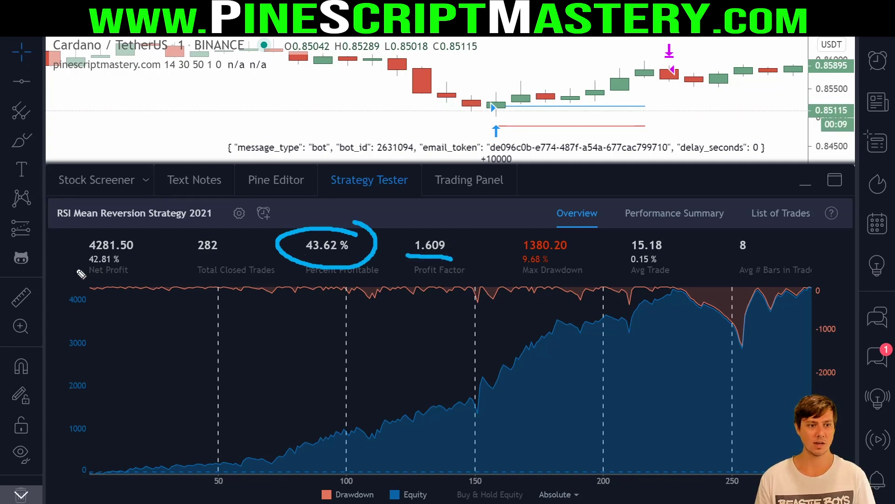
drag(516, 266, 550, 264)
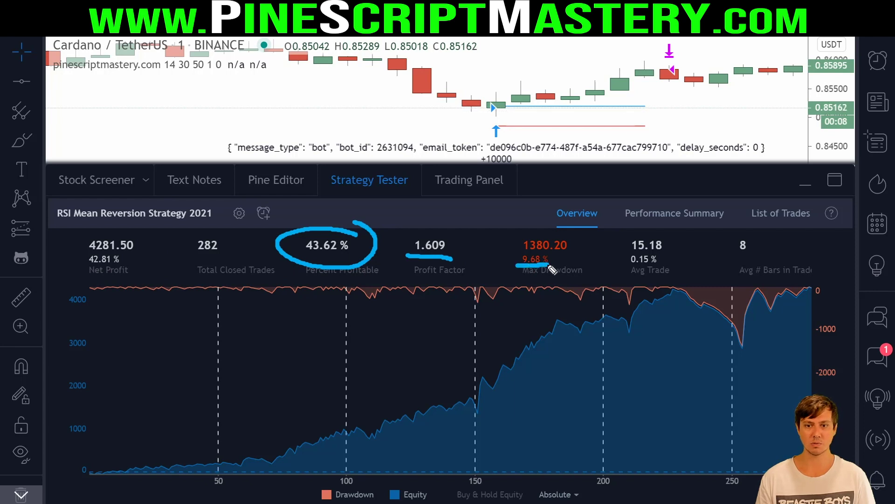
drag(75, 266, 144, 266)
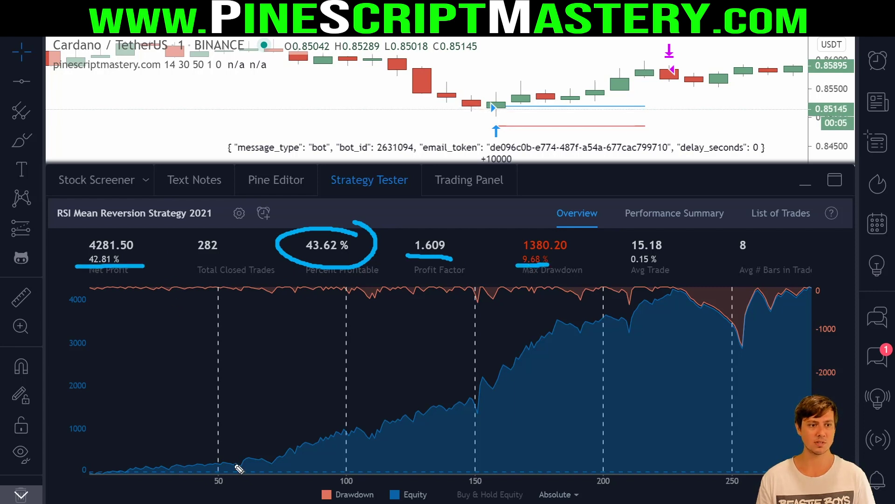
drag(192, 57, 172, 55)
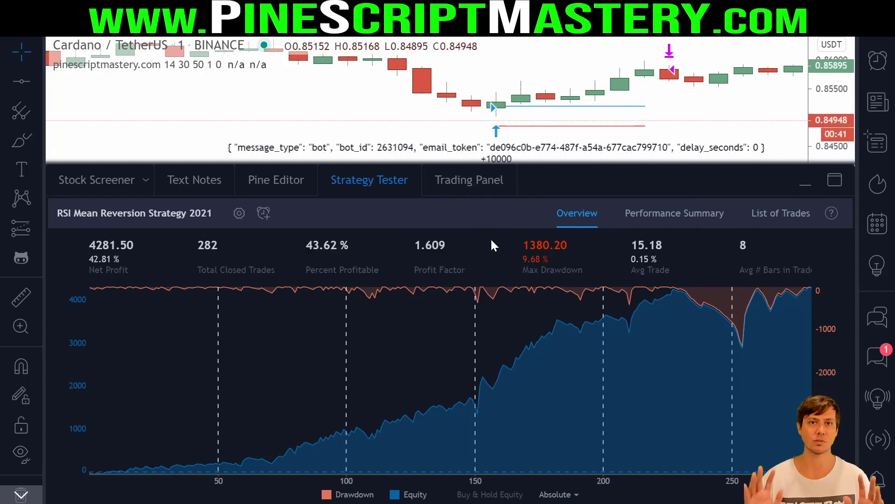
- Collapse the strategy results and circle the RSI low near 21:20 and the latest RSI reading
click(369, 180)
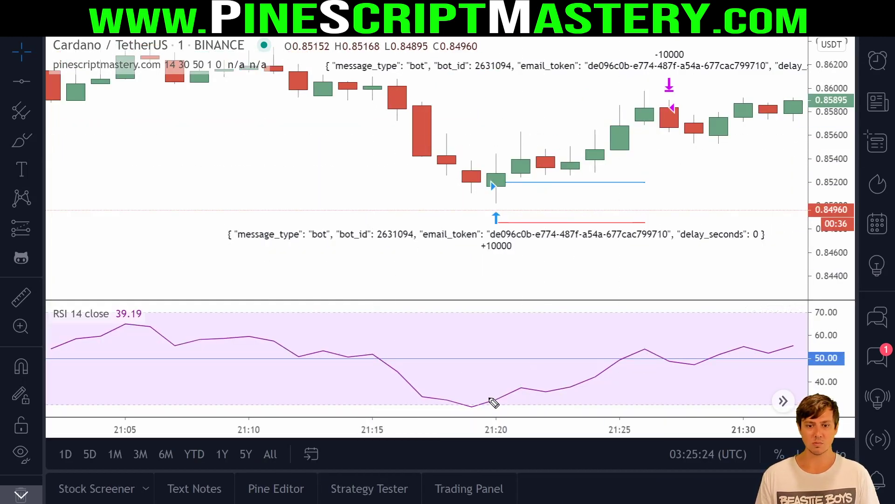
mouse_move(494, 391)
mouse_down()
mouse_move(438, 400)
mouse_move(513, 401)
mouse_up()
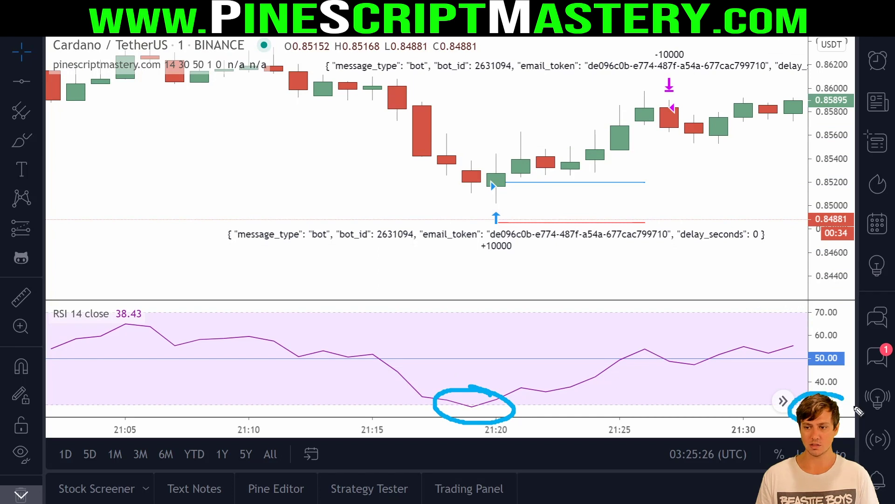
drag(858, 410, 839, 417)
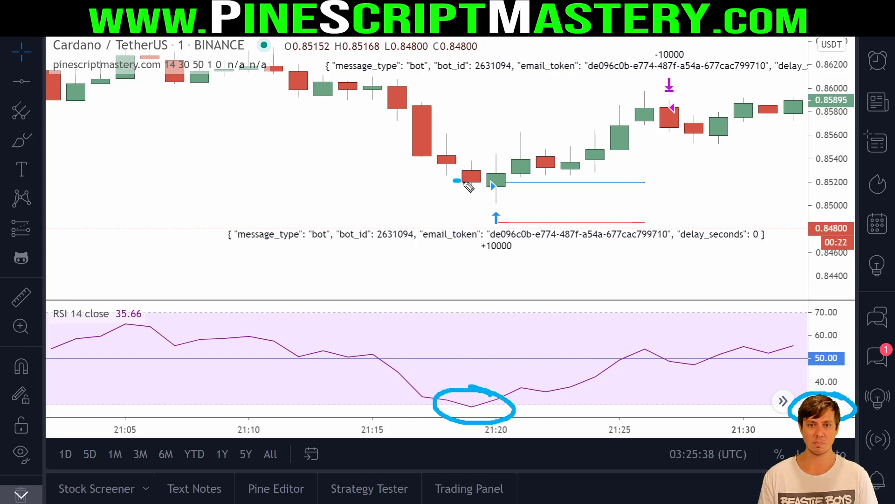
- Pen-mark the entry level, price rise, RSI peak, 50.00 RSI level and the 0.8582 exit
mouse_move(466, 184)
mouse_down()
mouse_move(492, 185)
mouse_move(481, 179)
mouse_move(506, 193)
mouse_up()
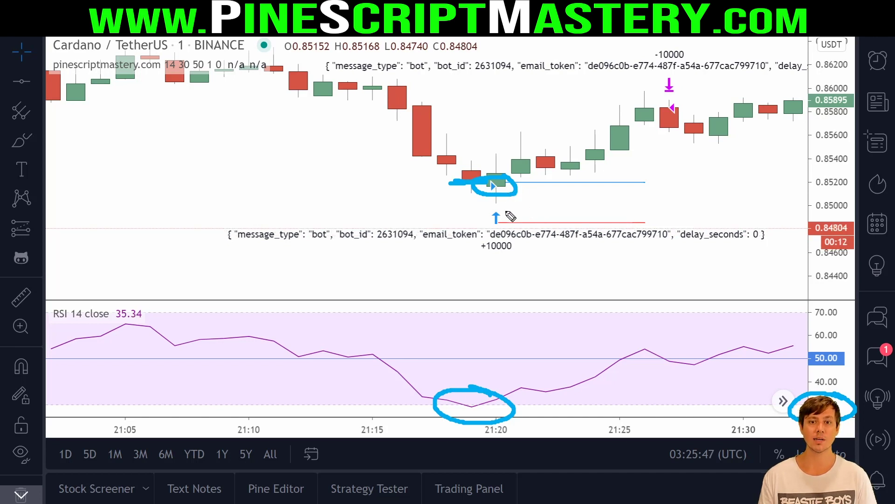
mouse_move(506, 220)
mouse_down()
mouse_move(486, 221)
mouse_move(667, 222)
mouse_up()
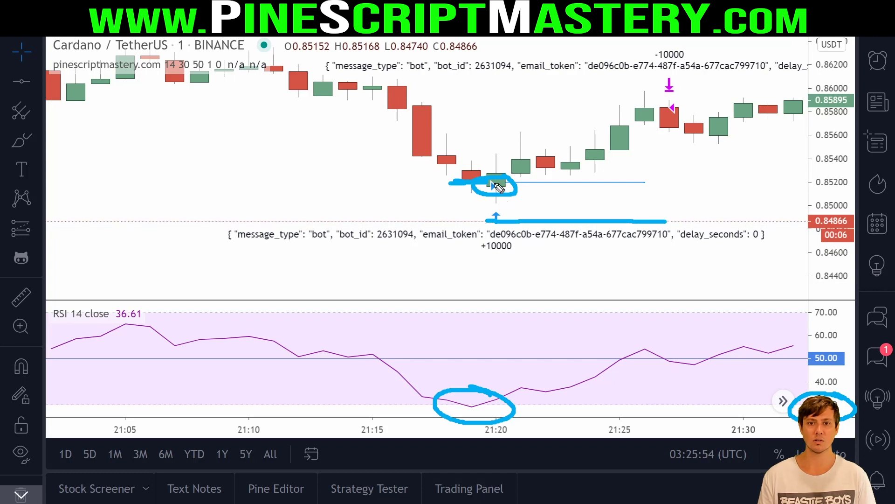
mouse_move(546, 155)
mouse_down()
mouse_move(581, 171)
mouse_move(648, 93)
mouse_up()
mouse_move(665, 346)
mouse_down()
mouse_move(616, 354)
mouse_move(651, 387)
mouse_move(714, 356)
mouse_move(661, 341)
mouse_up()
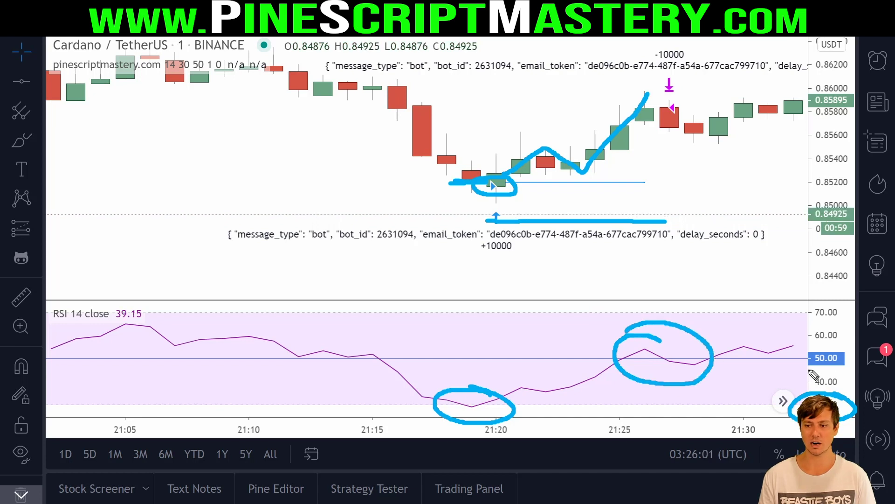
drag(806, 368, 849, 367)
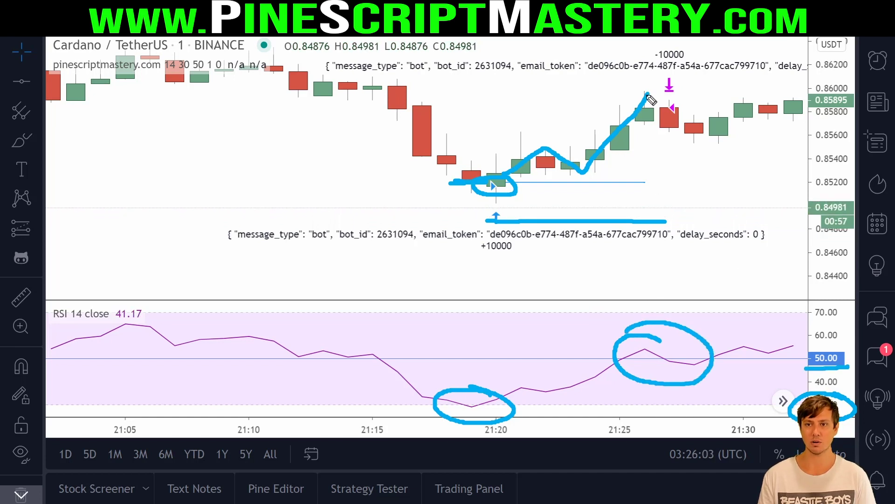
mouse_move(651, 99)
mouse_down()
mouse_move(635, 112)
mouse_move(602, 104)
mouse_up()
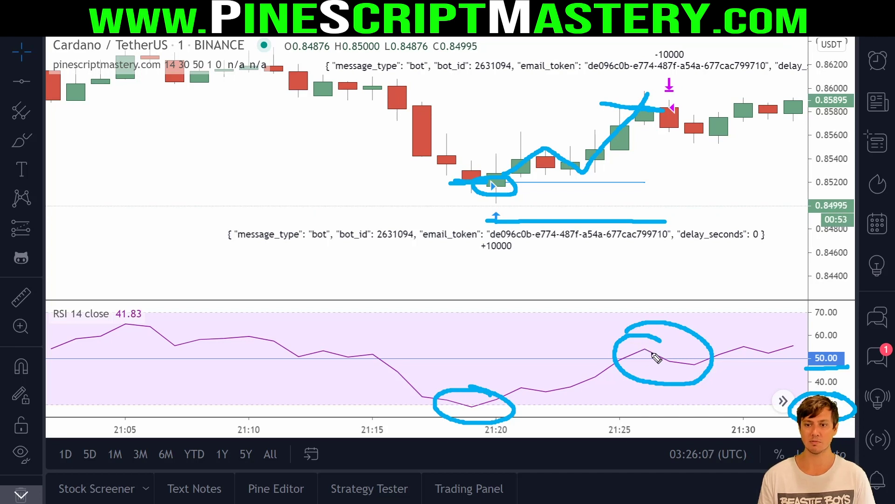
drag(660, 110, 705, 110)
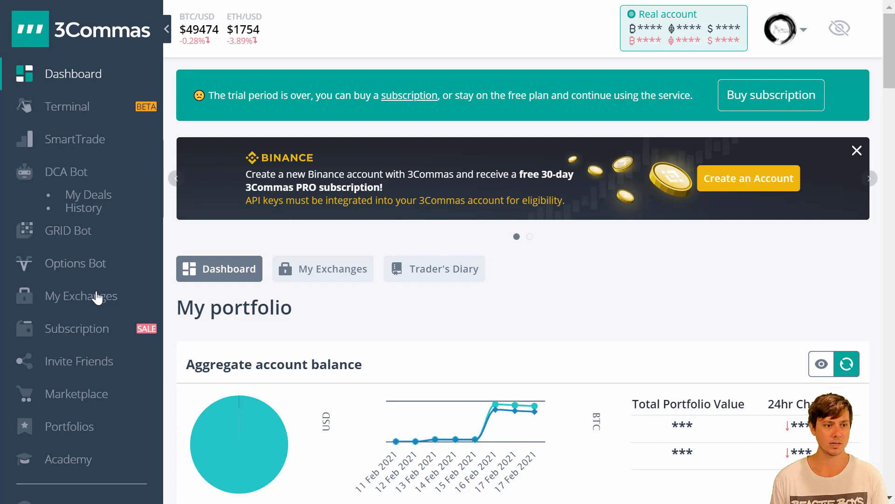
- Open My Exchanges to connect an exchange, keeping Binance selected
mouse_move(136, 280)
mouse_down()
mouse_move(33, 280)
mouse_move(18, 308)
mouse_move(139, 294)
mouse_move(140, 286)
mouse_up()
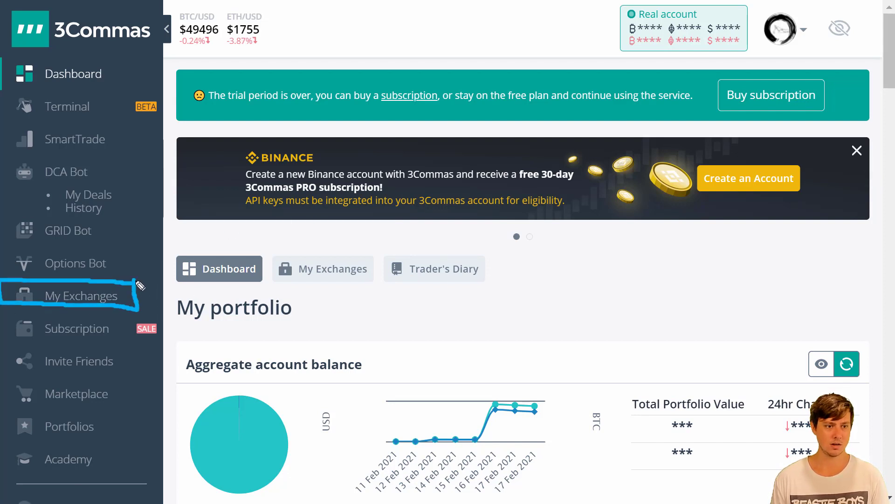
click(142, 294)
scroll(585, 291, down, 1)
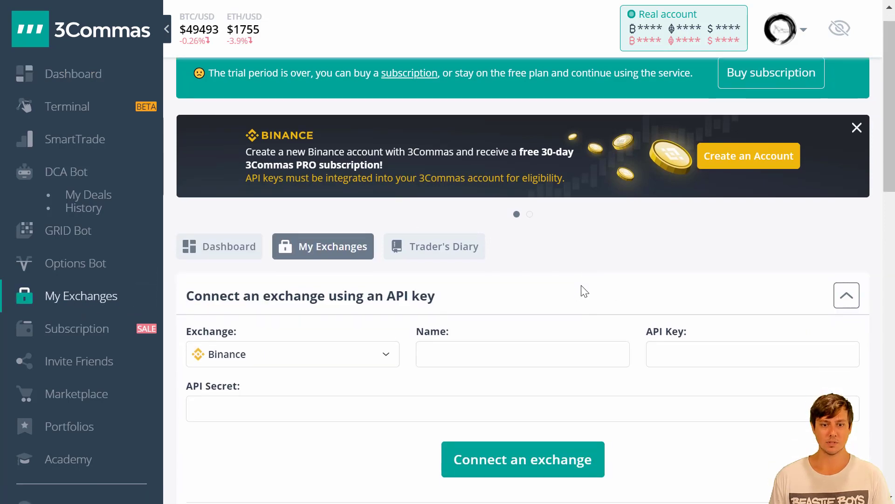
scroll(585, 291, down, 1)
click(381, 294)
scroll(381, 293, down, 2)
scroll(395, 311, down, 1)
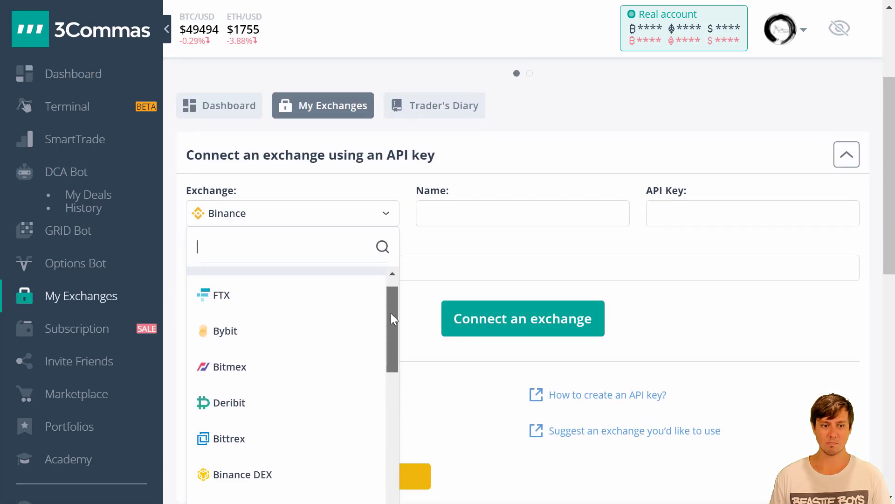
drag(392, 318, 379, 291)
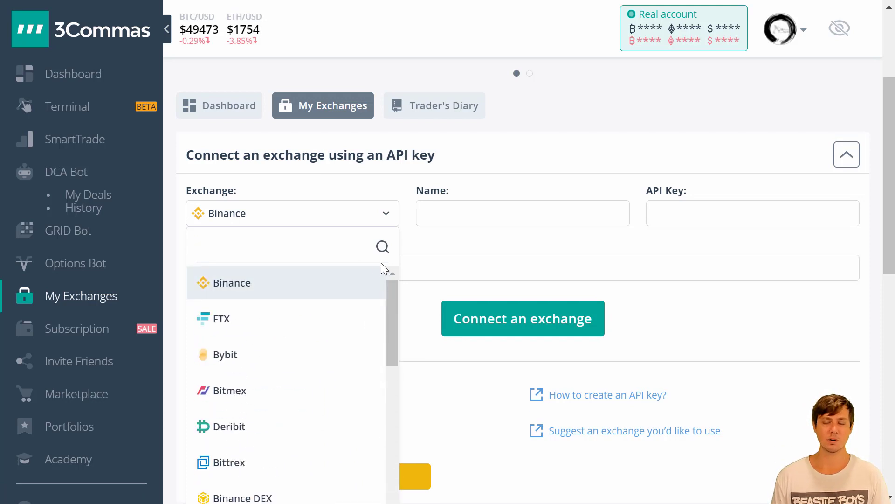
click(505, 168)
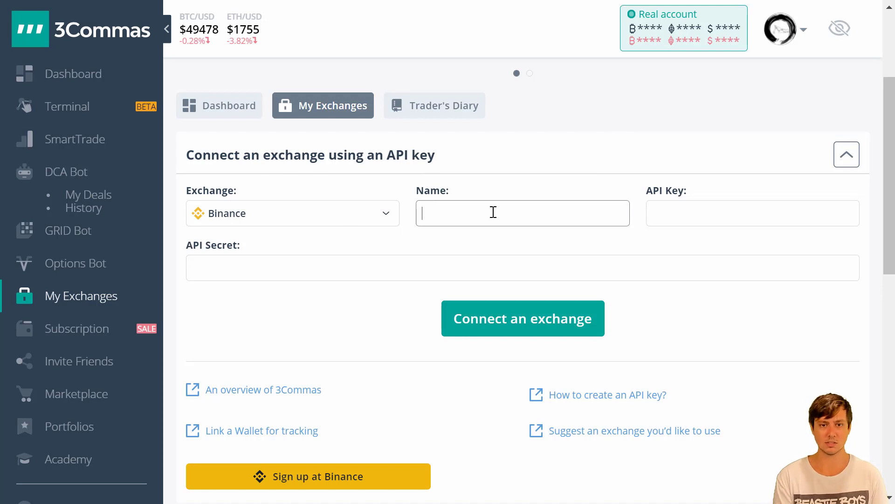
- Name the connection 'Binance Test'
text(Binance Test)
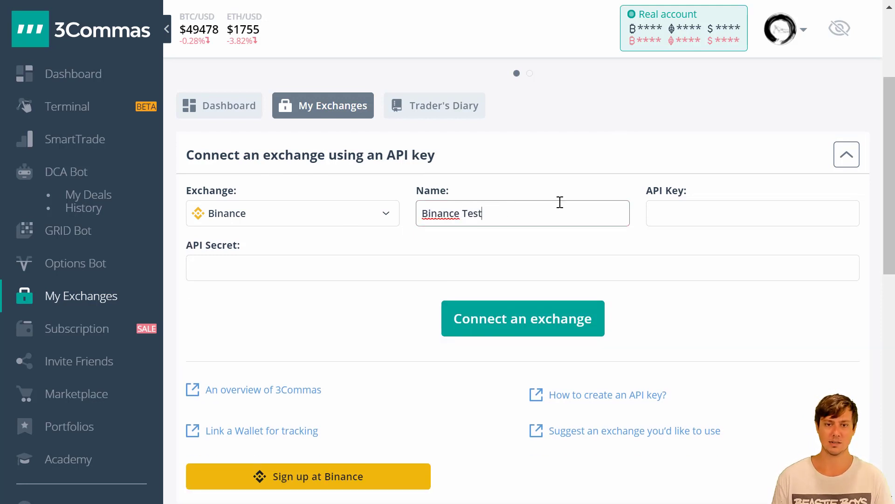
click(557, 192)
drag(689, 191, 655, 193)
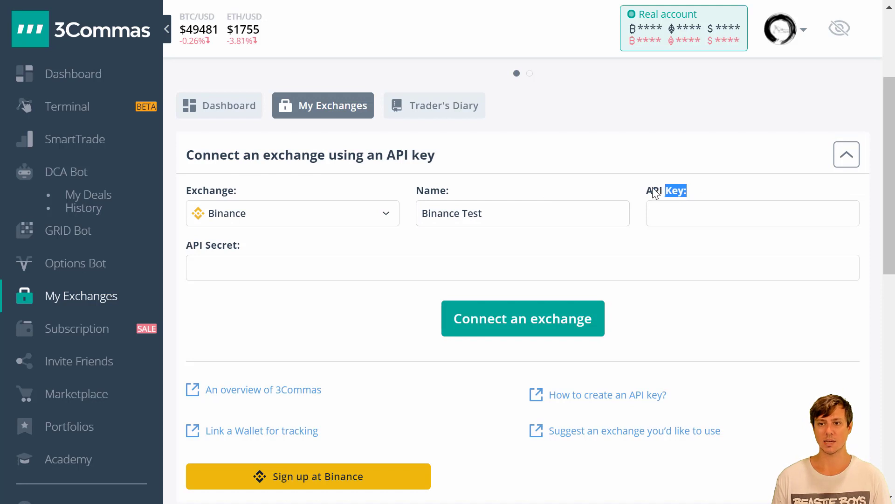
click(243, 252)
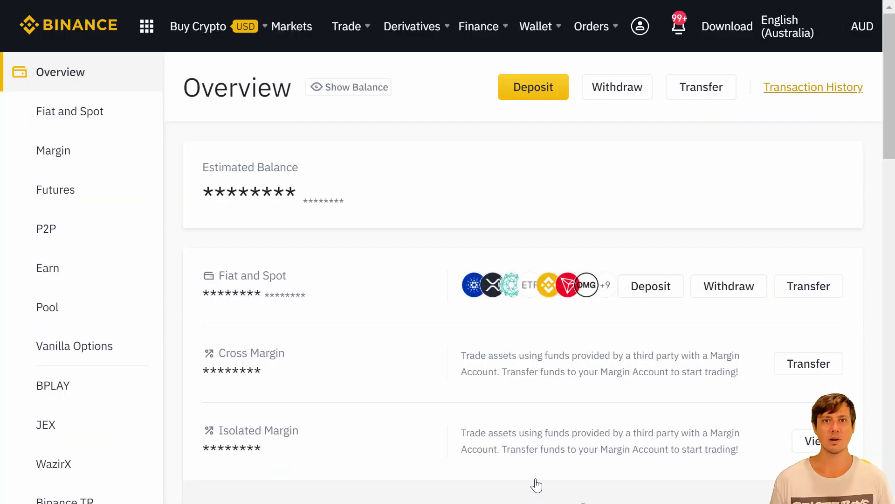
- Open API Management from the Binance profile menu
drag(366, 206, 259, 194)
click(420, 216)
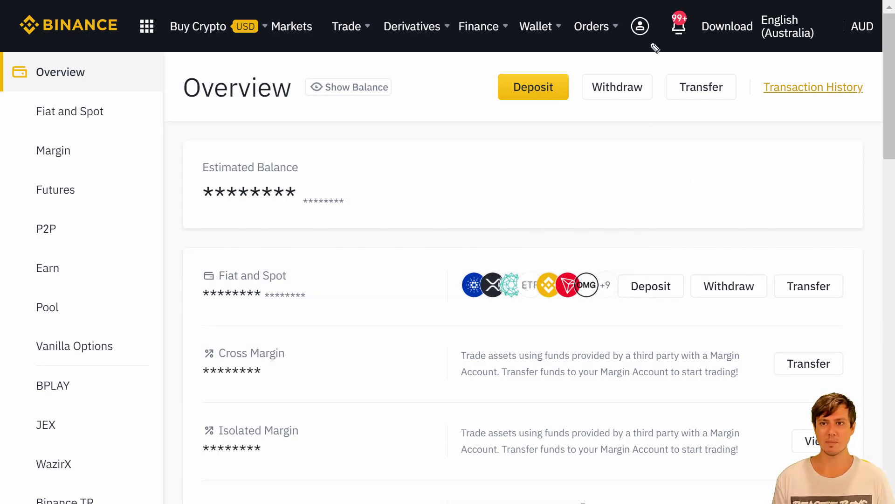
mouse_move(662, 18)
mouse_down()
mouse_move(599, 42)
mouse_move(661, 16)
mouse_up()
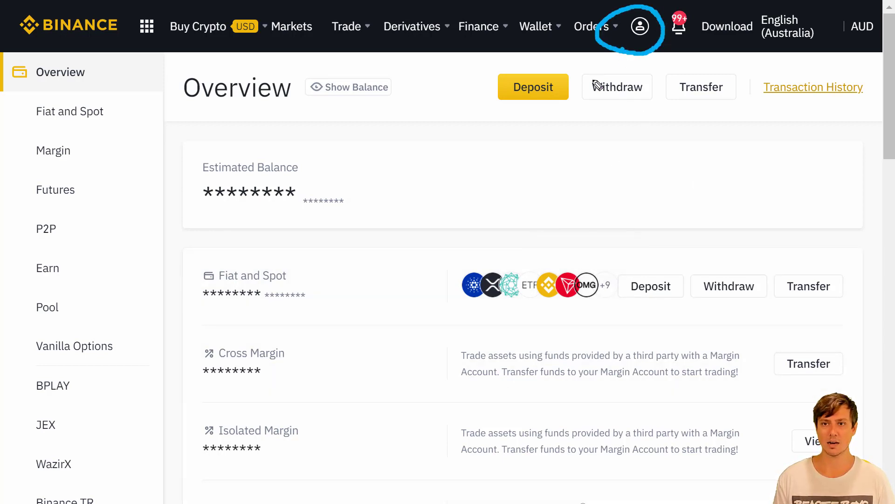
drag(620, 53, 394, 249)
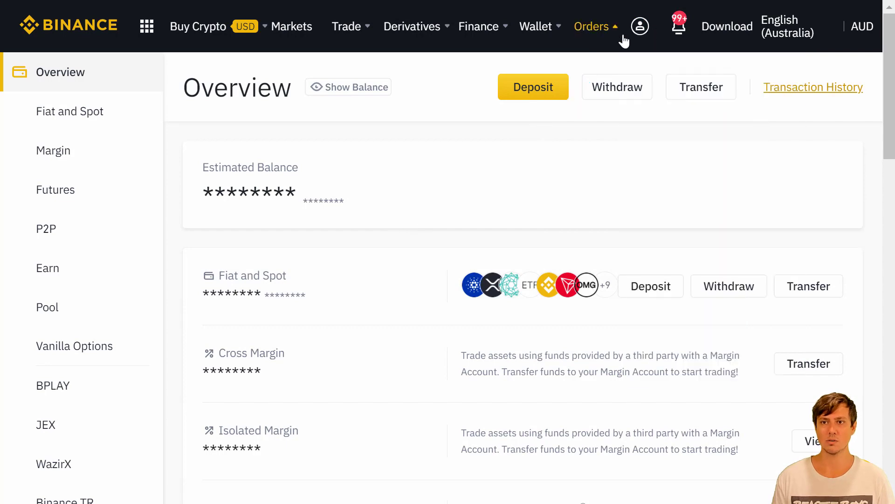
mouse_move(640, 29)
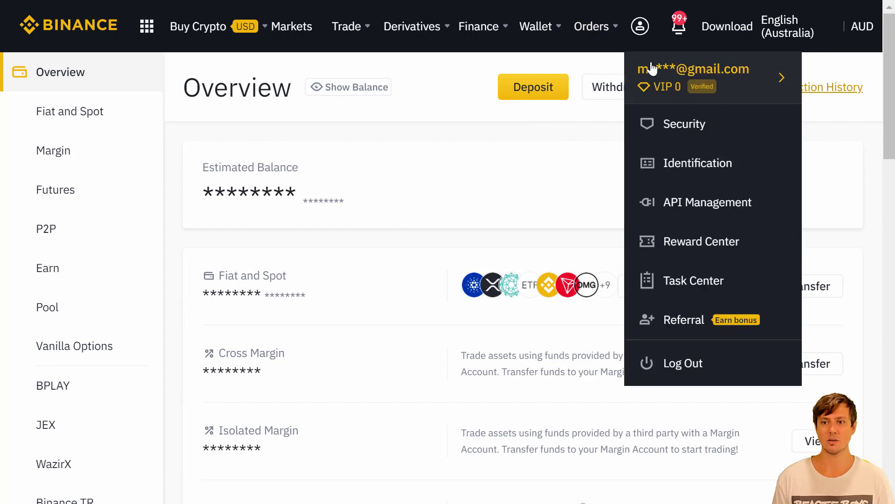
click(687, 205)
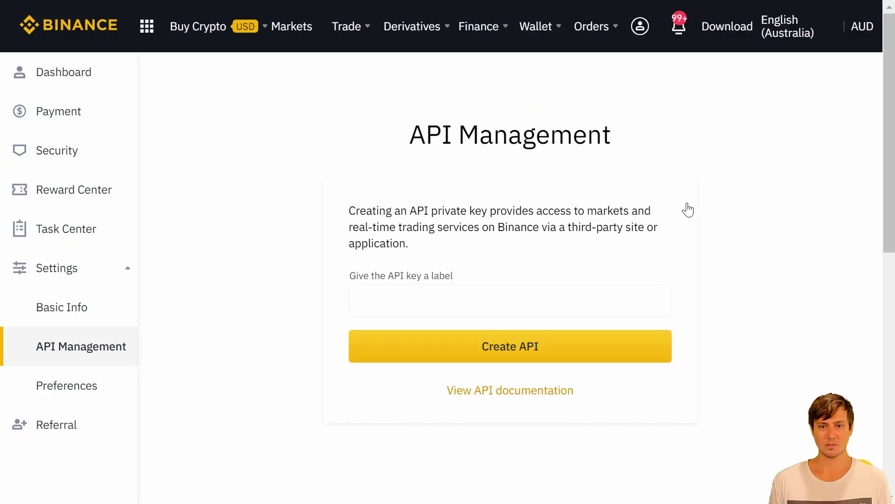
- Create a new Binance API key labelled '3commas'
click(507, 298)
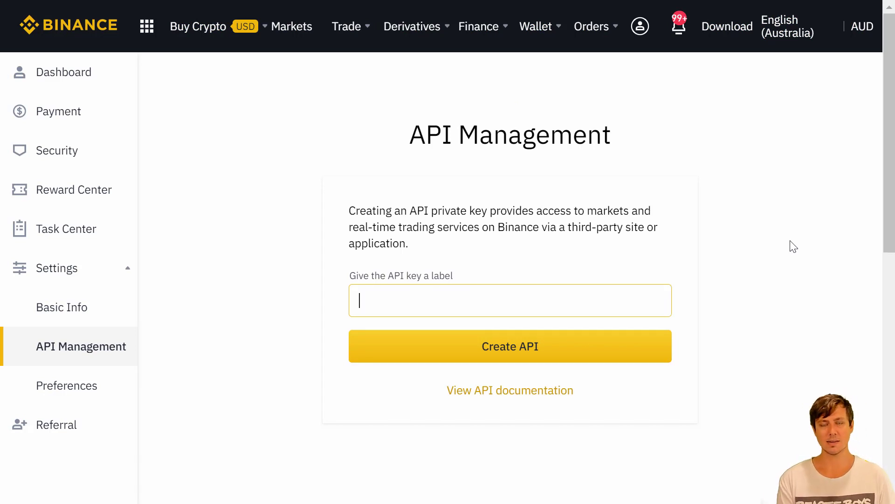
text(3commas)
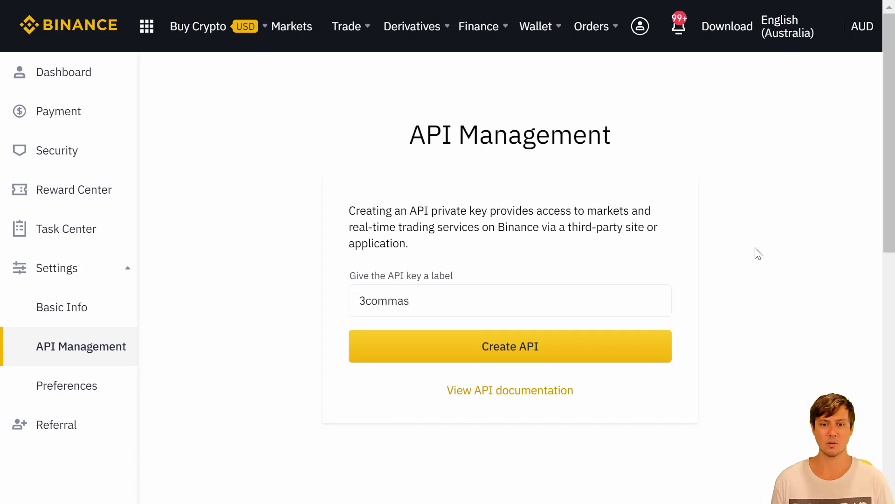
click(592, 341)
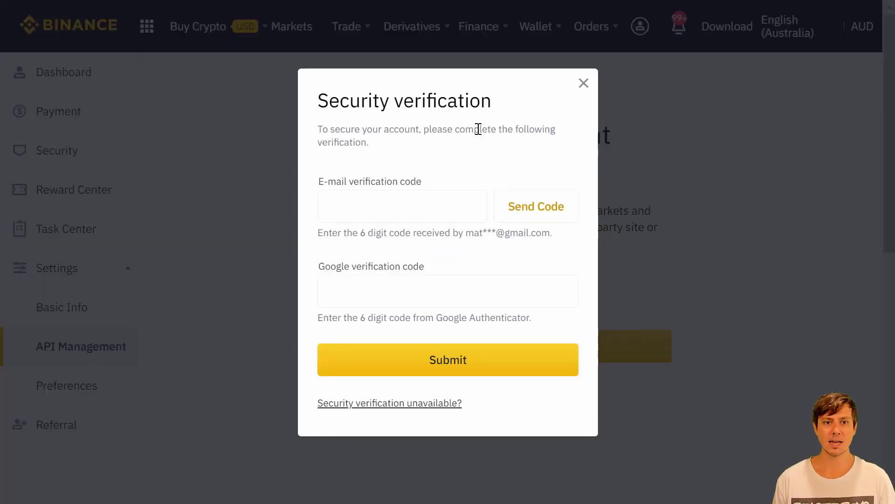
- Complete the security verification with the authenticator and e-mail codes
click(419, 267)
click(396, 193)
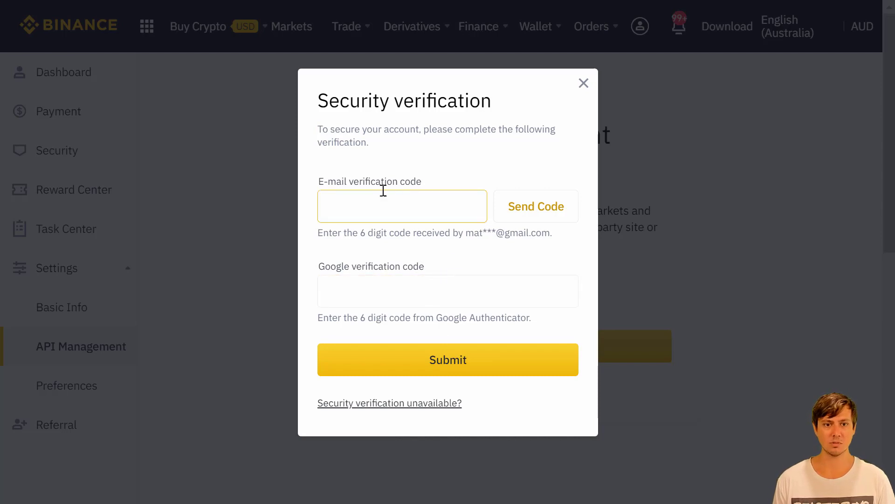
click(406, 268)
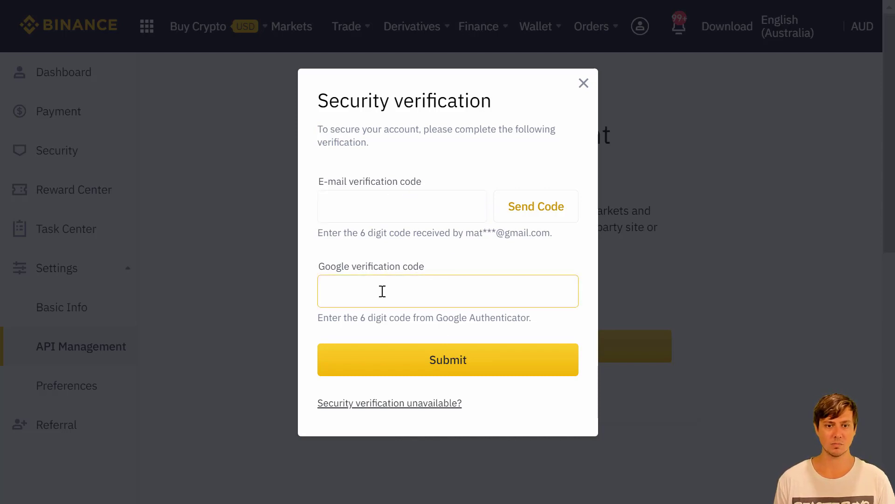
click(452, 232)
click(441, 212)
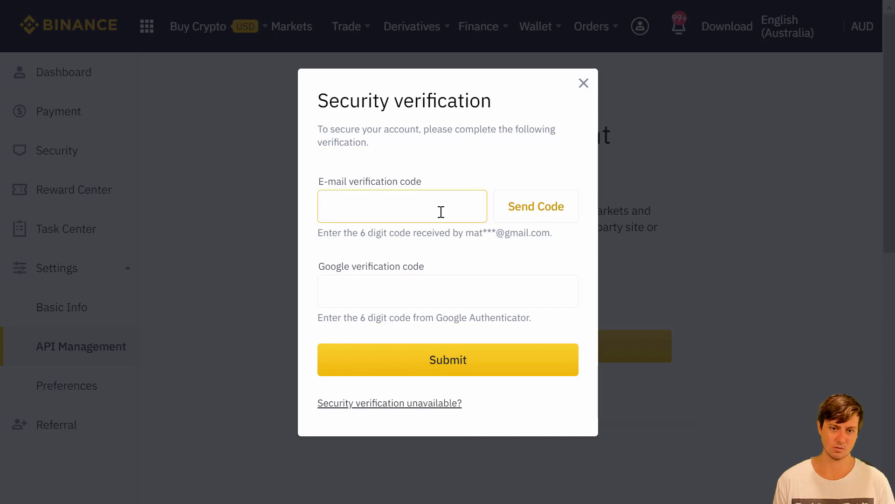
click(518, 211)
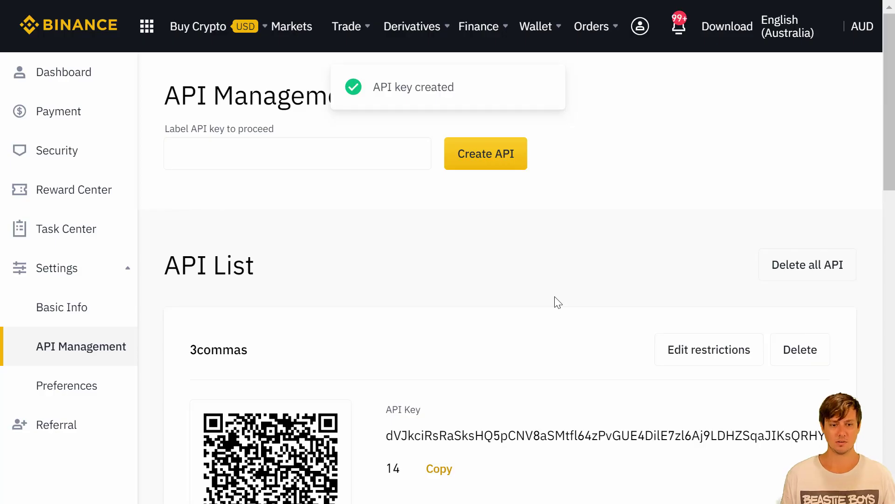
- Copy the new API key and paste it into 3Commas' API Key field
scroll(552, 267, down, 5)
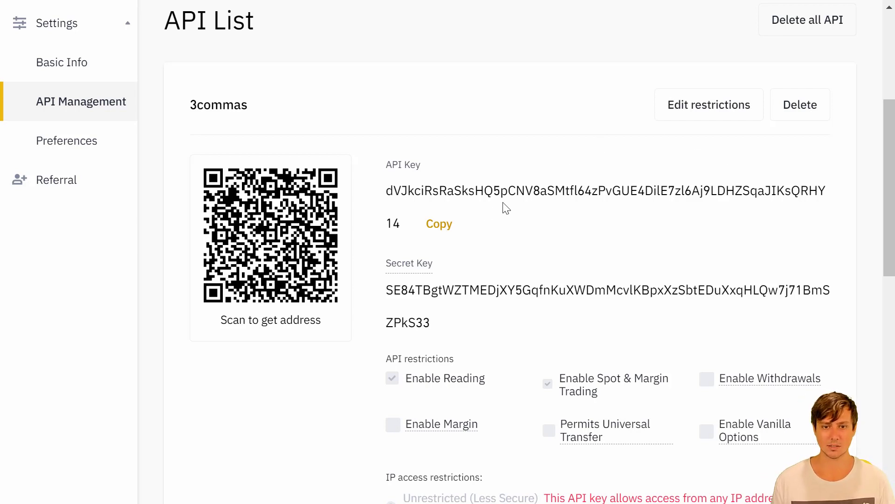
click(439, 225)
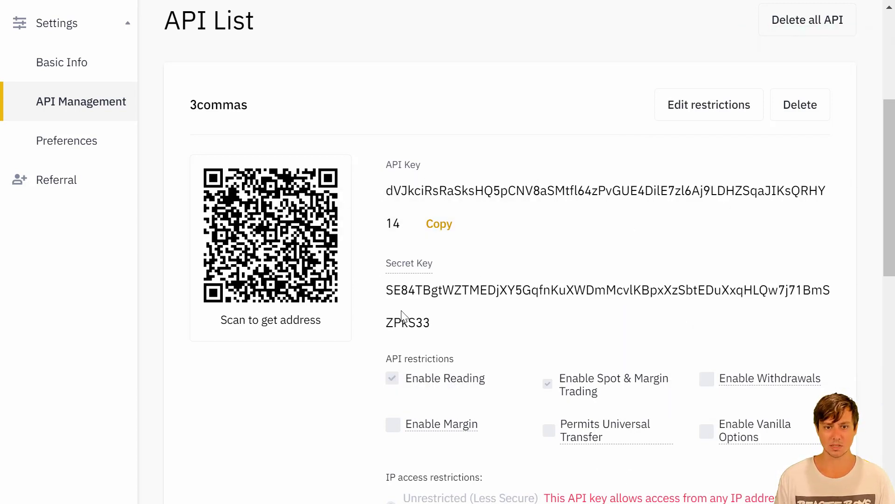
mouse_move(435, 270)
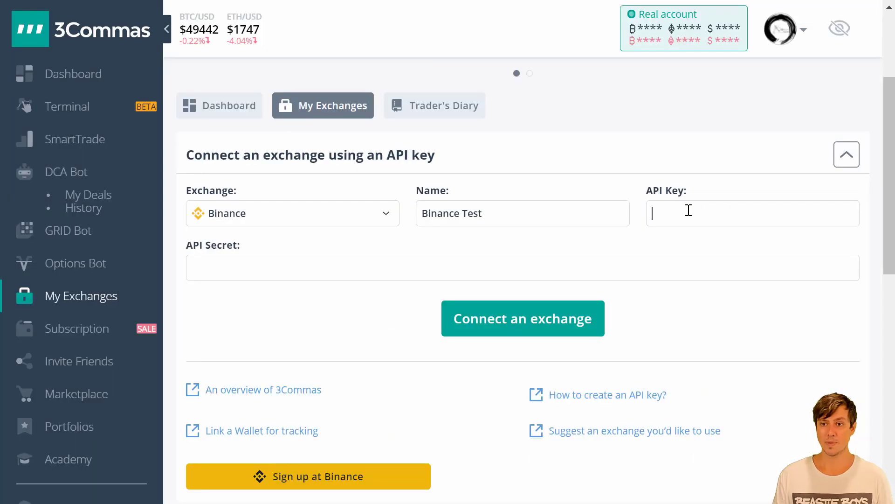
key(ctrl+v)
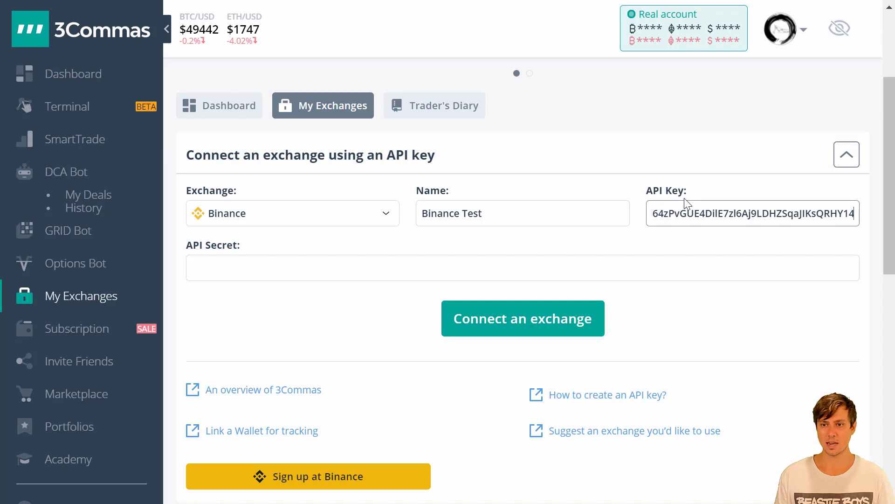
- Paste the Binance secret into API Secret and connect the Binance Test exchange
click(574, 153)
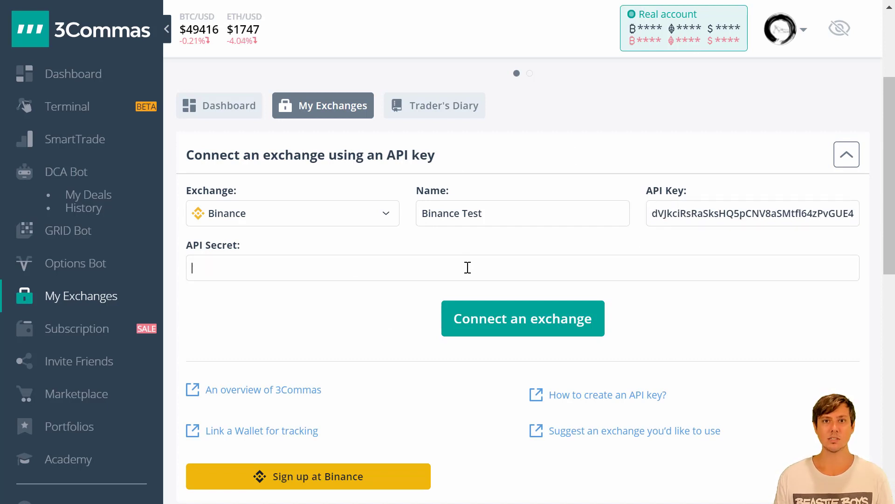
key(ctrl+v)
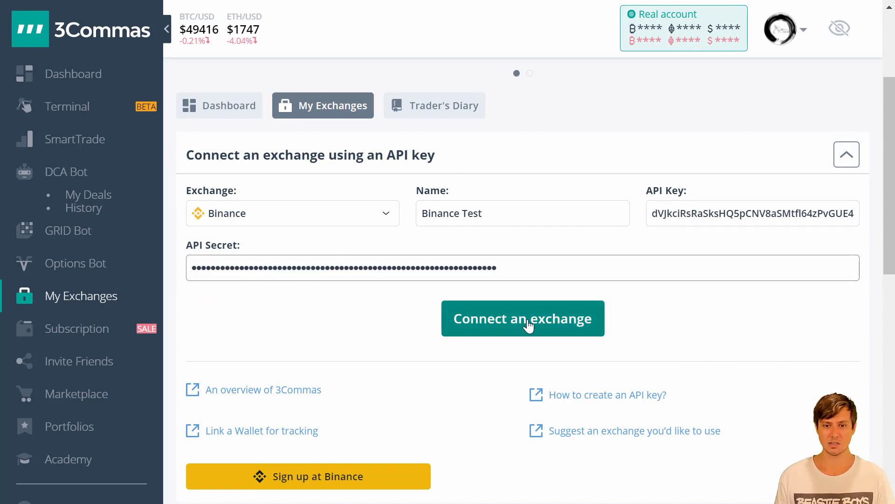
click(502, 326)
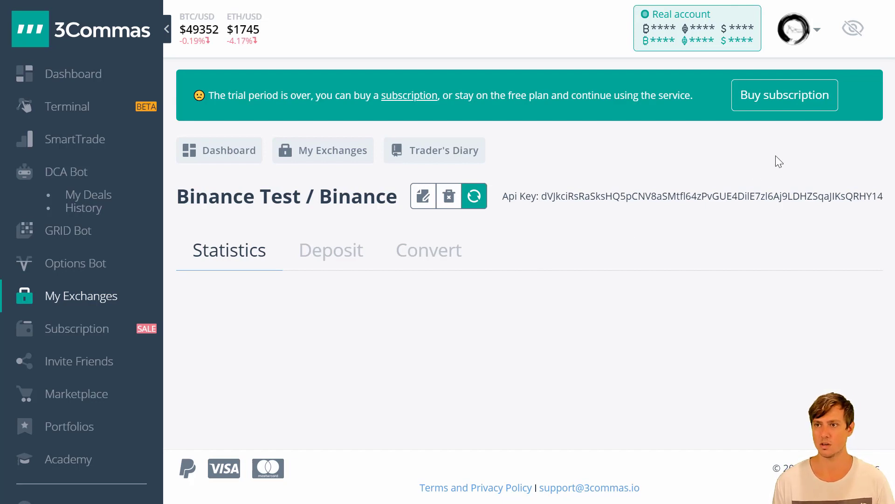
- In account Settings, enable paper trading with Show under Paper Trading
click(816, 33)
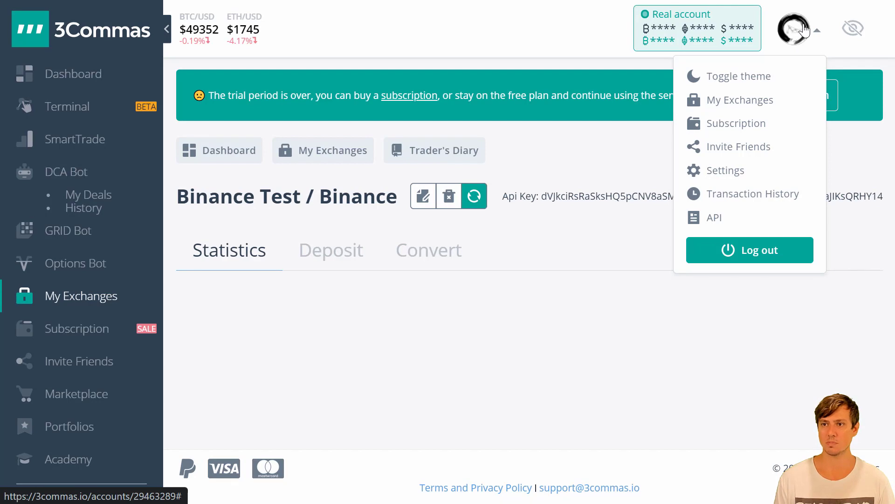
click(723, 173)
scroll(532, 186, down, 8)
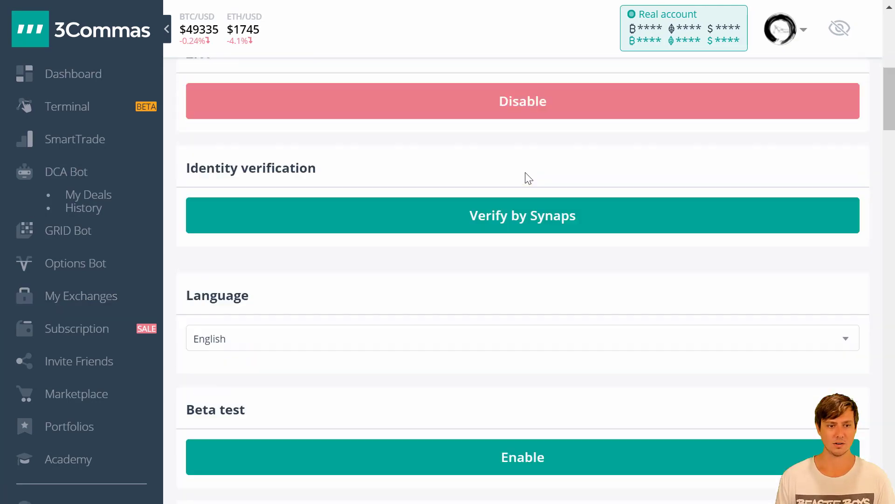
scroll(528, 178, down, 15)
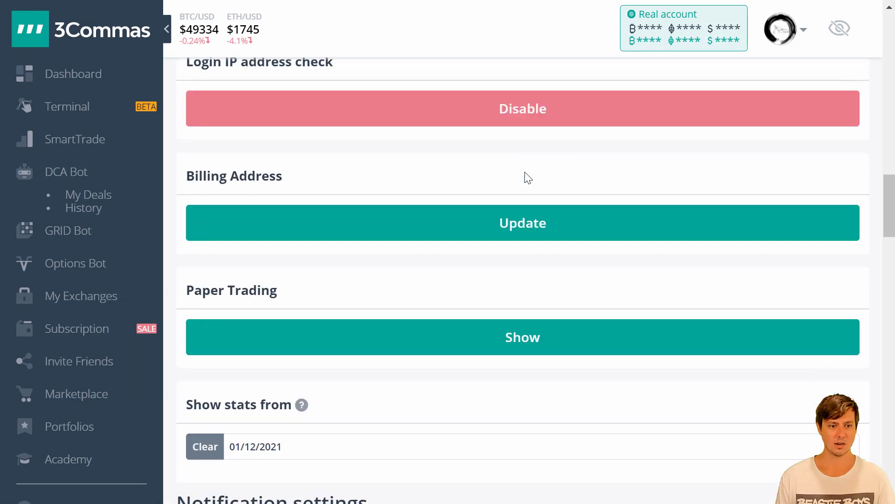
scroll(529, 178, down, 2)
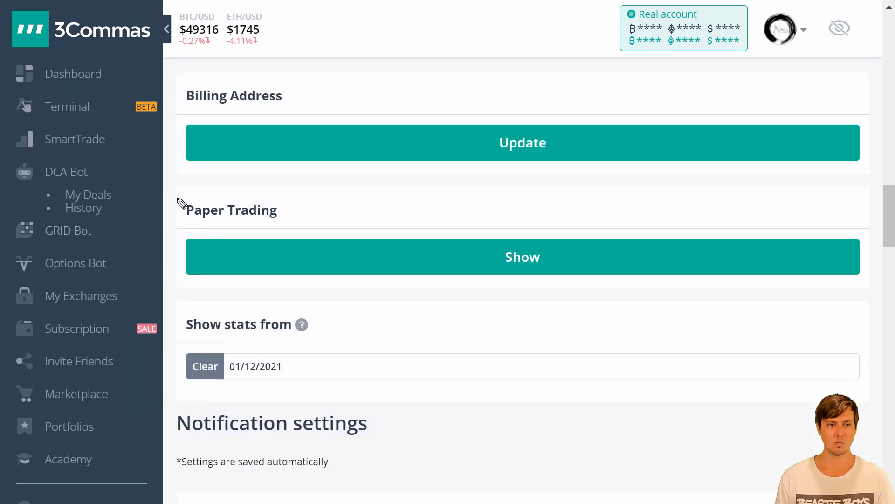
mouse_move(178, 200)
mouse_down()
mouse_move(172, 279)
mouse_move(346, 292)
mouse_move(868, 302)
mouse_move(869, 208)
mouse_move(370, 186)
mouse_move(182, 197)
mouse_up()
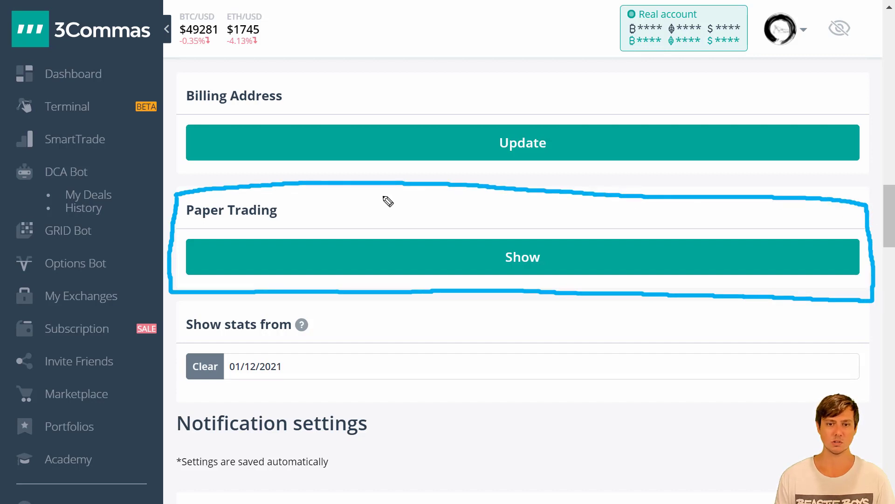
key(Escape)
click(525, 261)
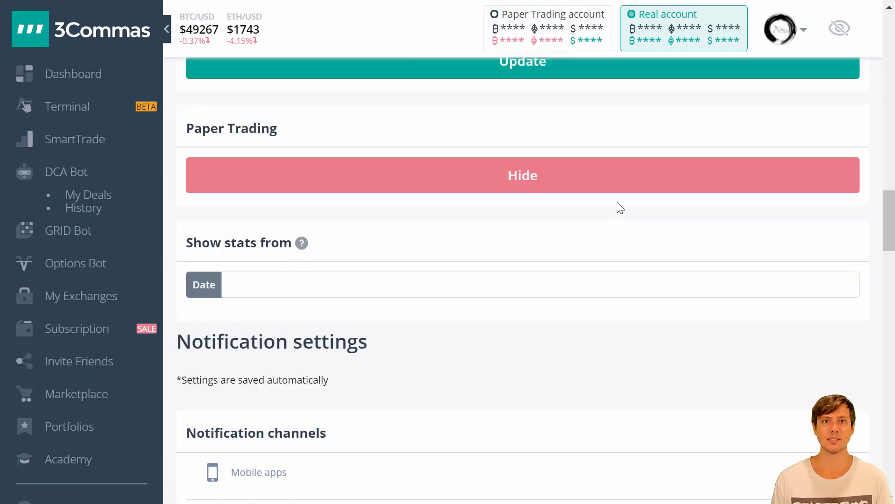
- Switch from the Real account to the Paper Trading account
scroll(636, 204, up, 10)
scroll(636, 205, up, 10)
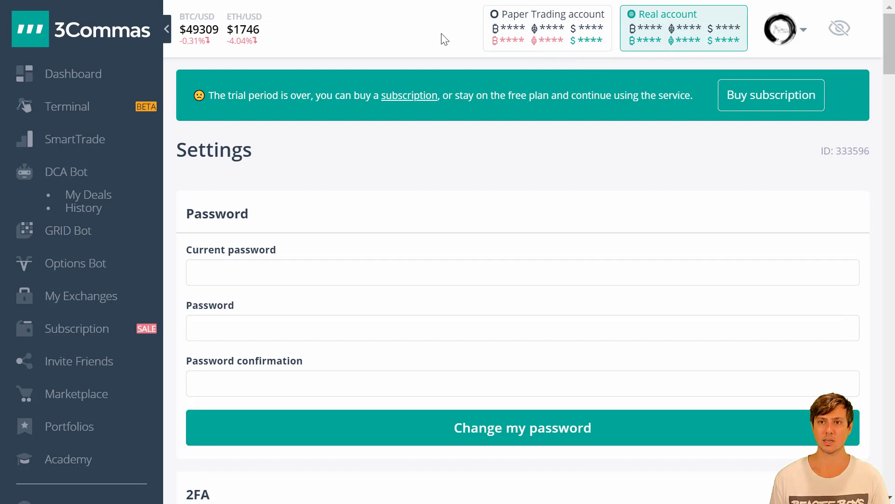
click(539, 21)
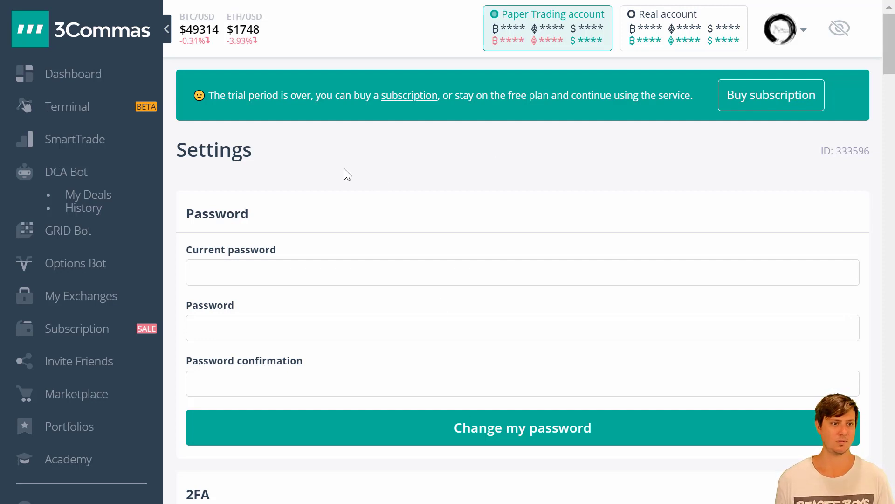
- Open DCA Bot from the sidebar to show the empty My bots list
mouse_move(13, 168)
mouse_down()
mouse_move(51, 229)
mouse_move(133, 150)
mouse_move(9, 150)
mouse_up()
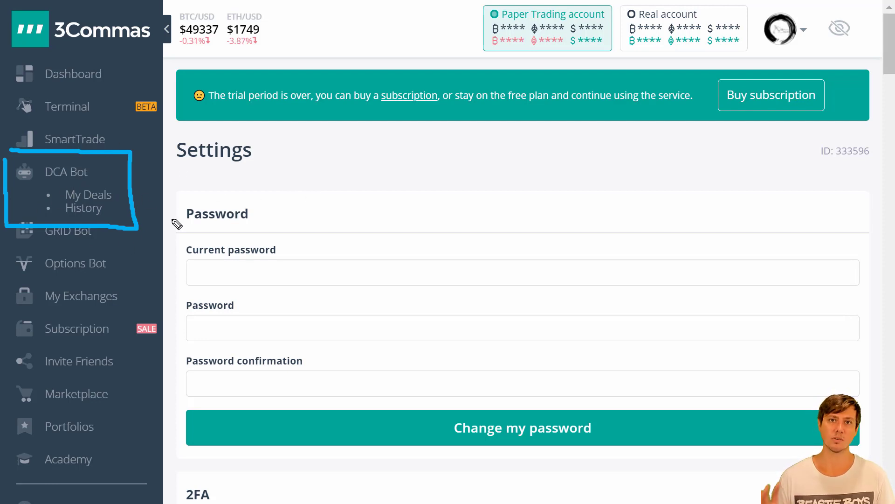
drag(39, 179, 86, 177)
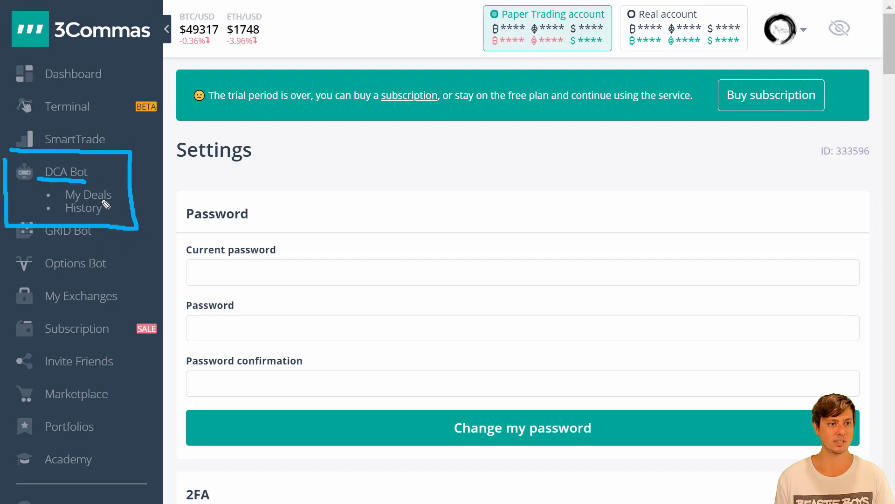
click(70, 172)
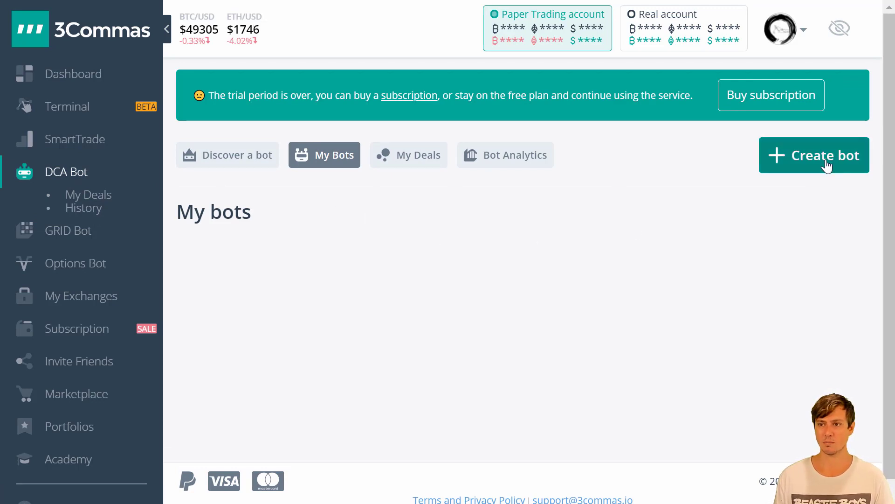
- Start a new DCA bot and switch to the advanced bot settings form
mouse_move(750, 132)
mouse_down()
mouse_move(777, 194)
mouse_move(876, 125)
mouse_up()
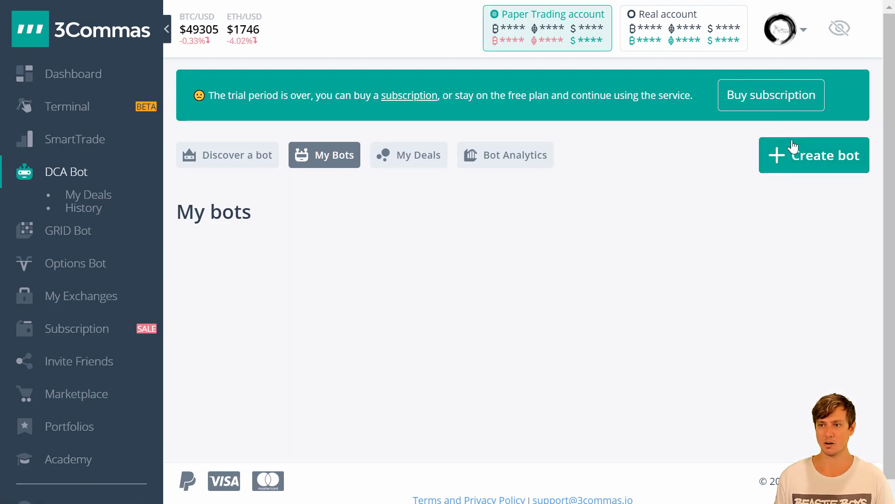
click(793, 149)
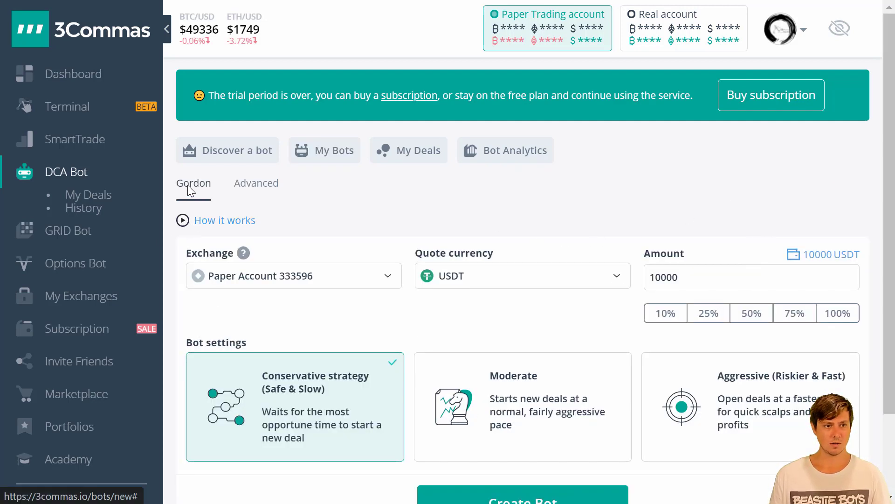
mouse_move(200, 186)
mouse_down()
mouse_move(183, 179)
mouse_move(176, 207)
mouse_move(224, 185)
mouse_move(215, 173)
mouse_up()
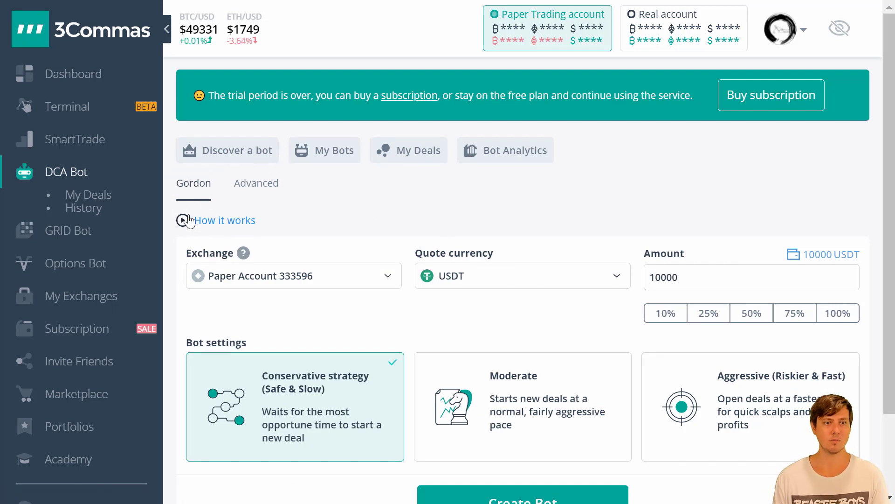
mouse_move(234, 178)
mouse_down()
mouse_move(274, 203)
mouse_move(232, 174)
mouse_up()
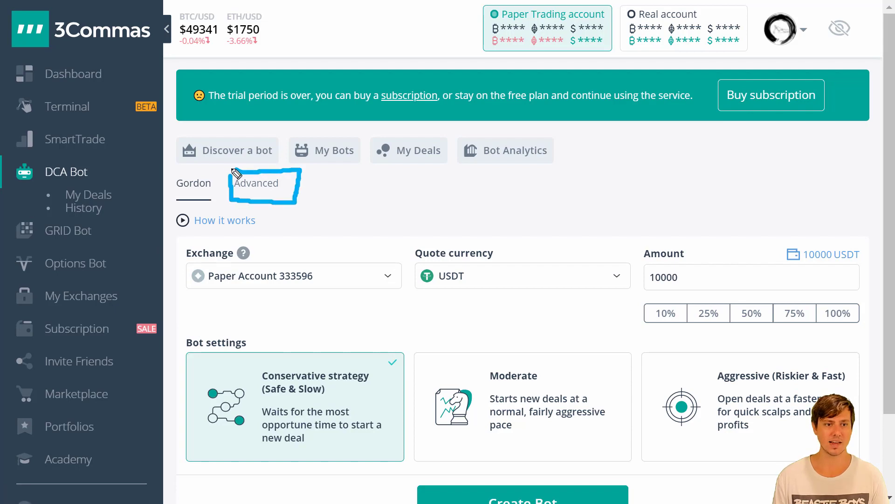
click(252, 182)
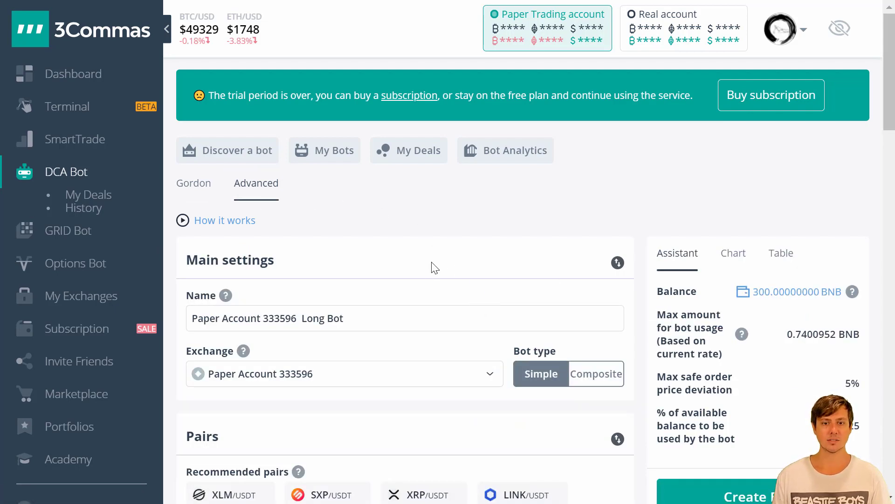
scroll(434, 267, down, 15)
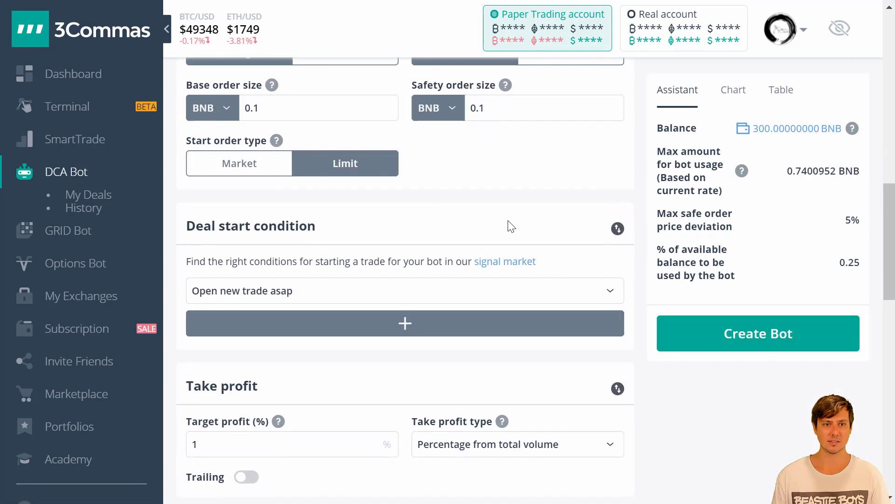
scroll(511, 226, down, 20)
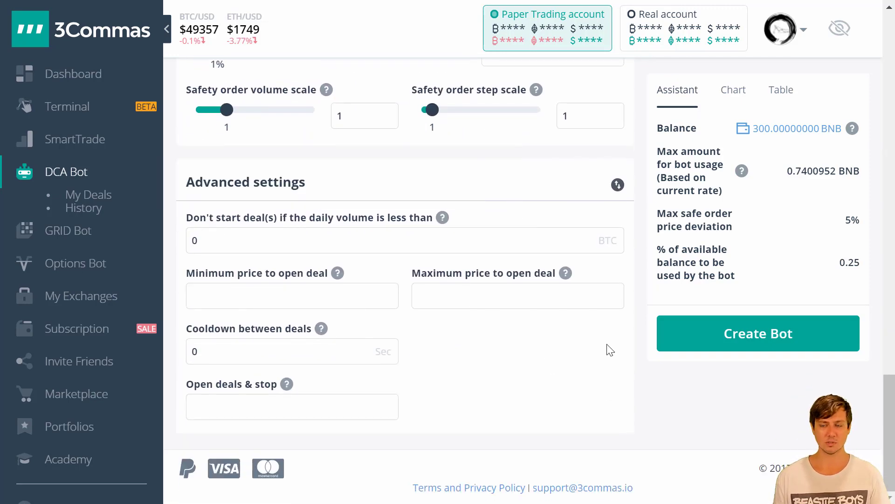
scroll(624, 289, up, 2)
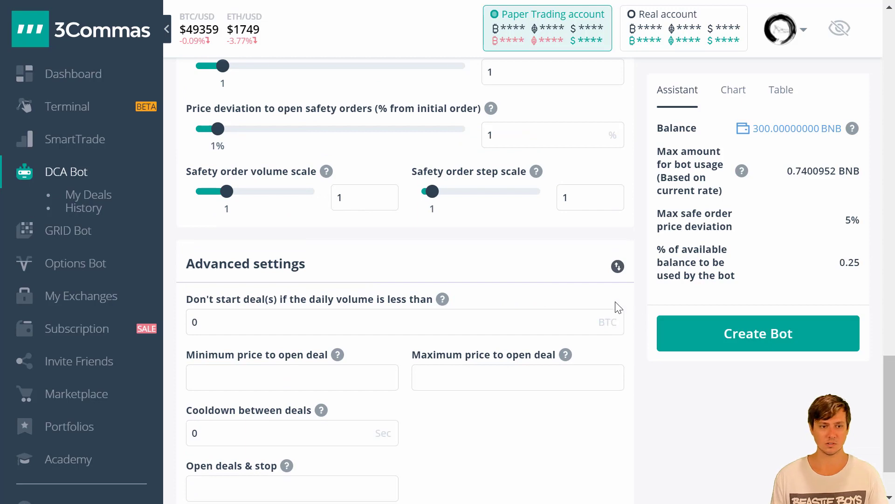
scroll(625, 292, up, 4)
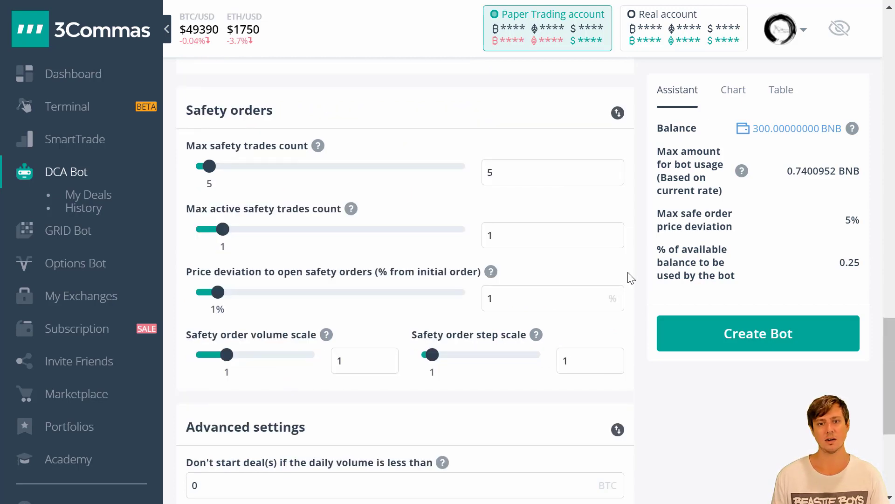
scroll(631, 280, up, 2)
scroll(574, 279, down, 4)
scroll(526, 368, up, 14)
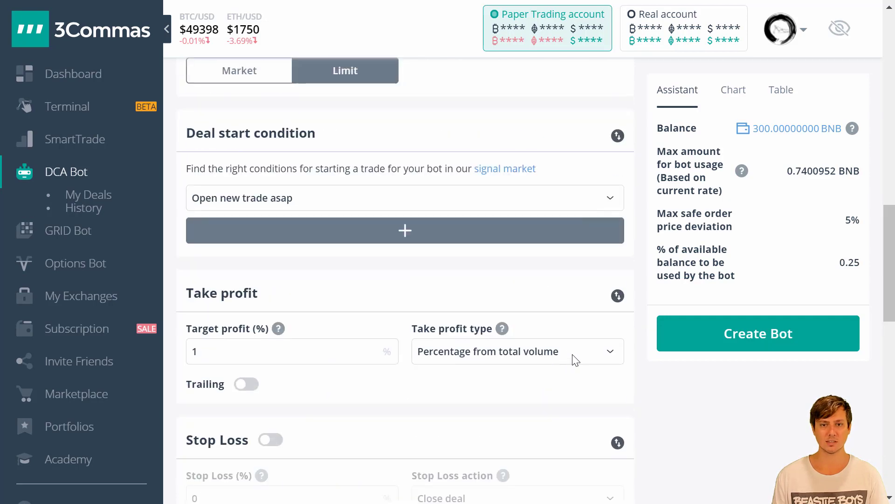
scroll(578, 357, down, 8)
scroll(536, 304, down, 4)
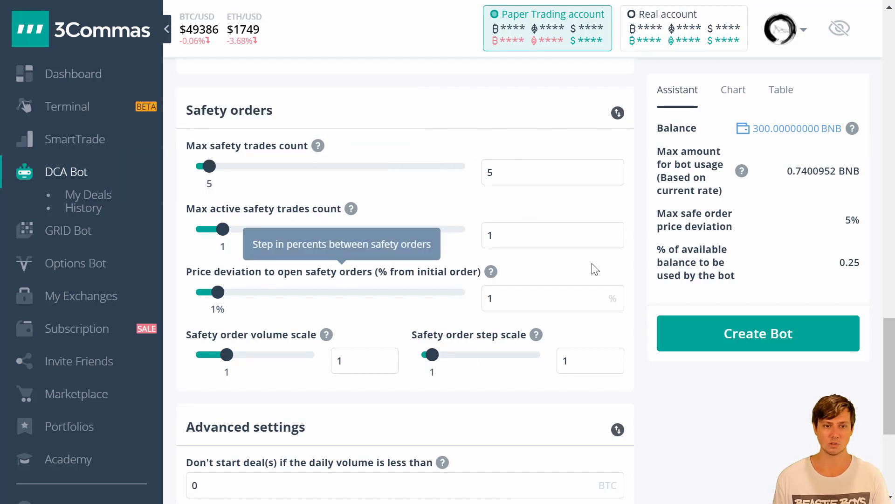
scroll(602, 262, up, 20)
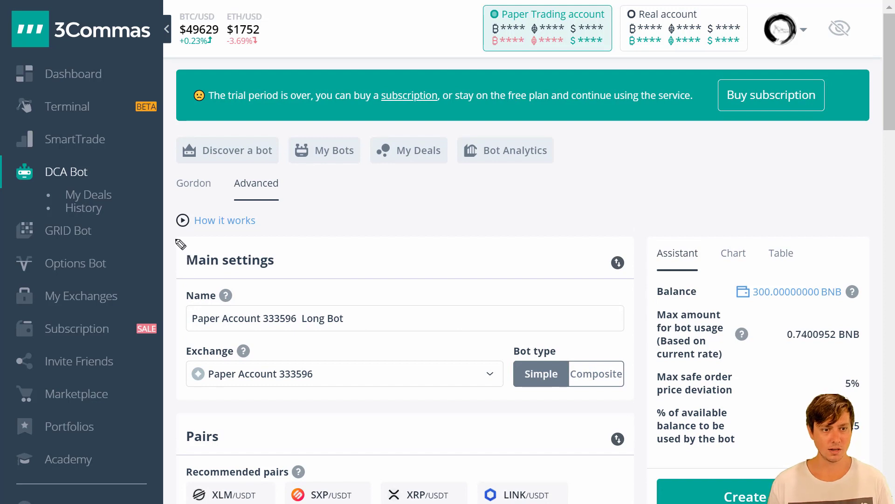
- Replace the bot's name with 'Binance Test'
mouse_move(176, 238)
mouse_down()
mouse_move(176, 347)
mouse_move(410, 406)
mouse_move(651, 265)
mouse_move(144, 232)
mouse_up()
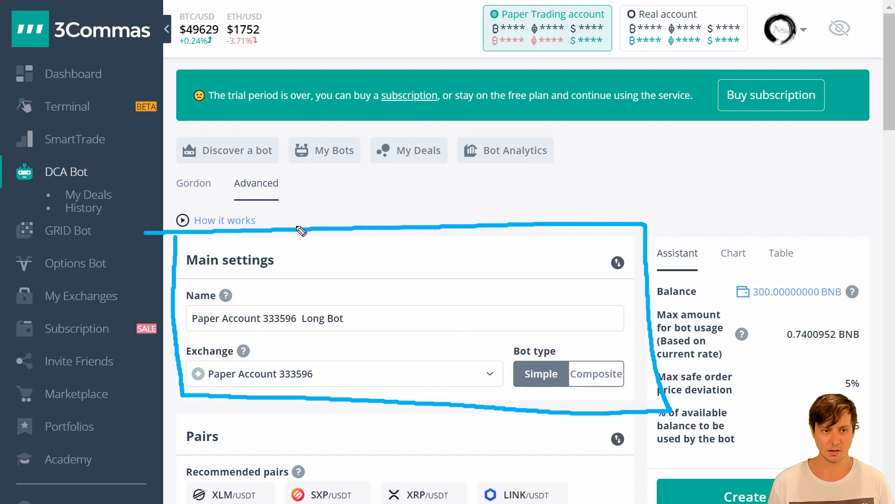
drag(182, 338, 389, 339)
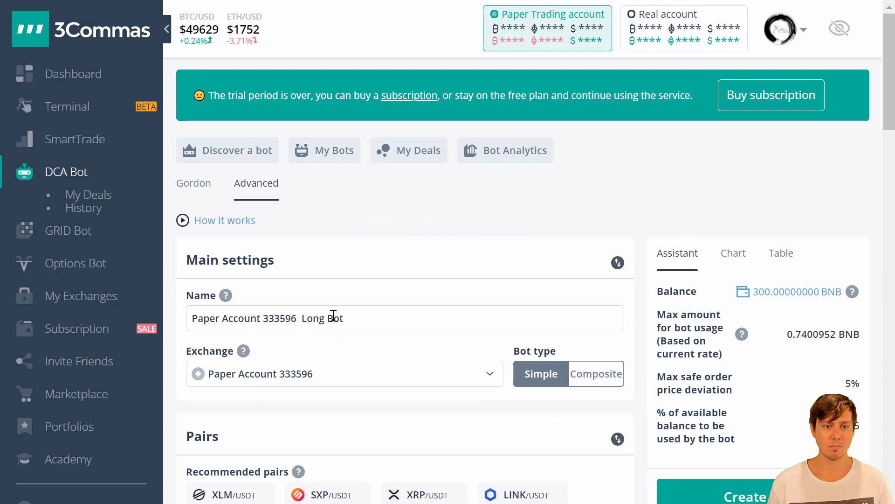
drag(349, 318, 169, 317)
text(Binance Test)
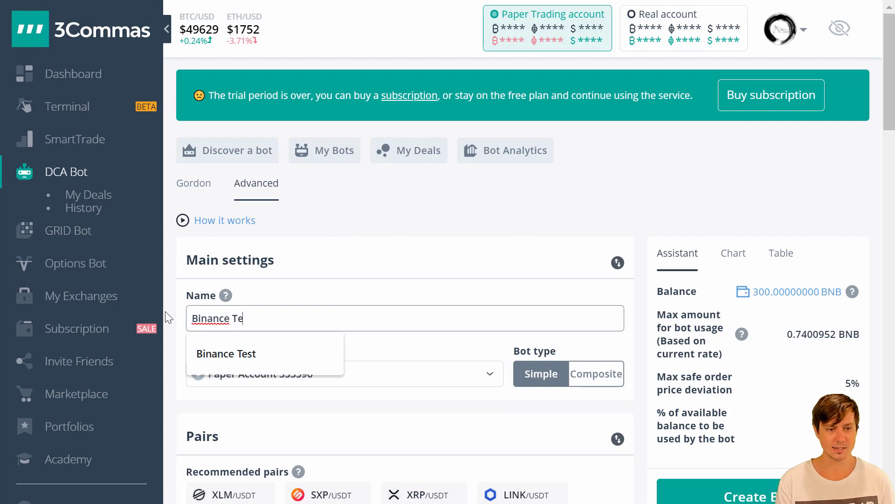
- Keep the paper account exchange and try Composite before returning the bot type to Simple
click(489, 373)
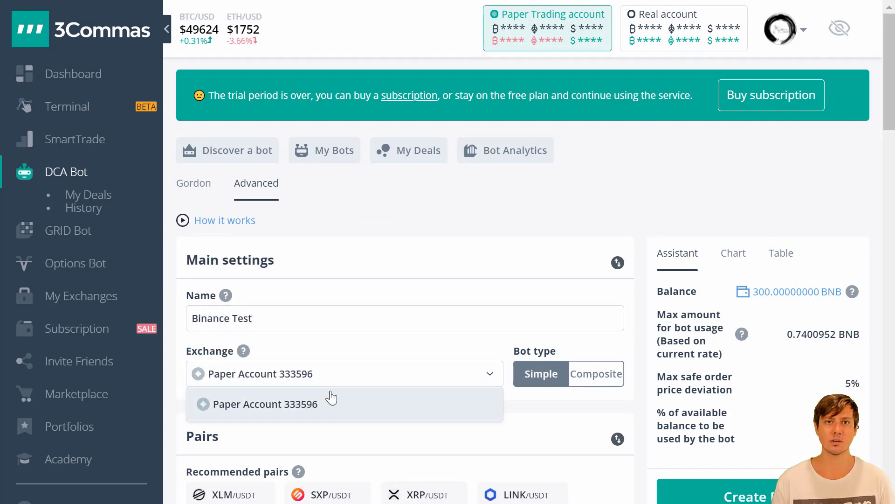
click(427, 345)
scroll(513, 242, down, 2)
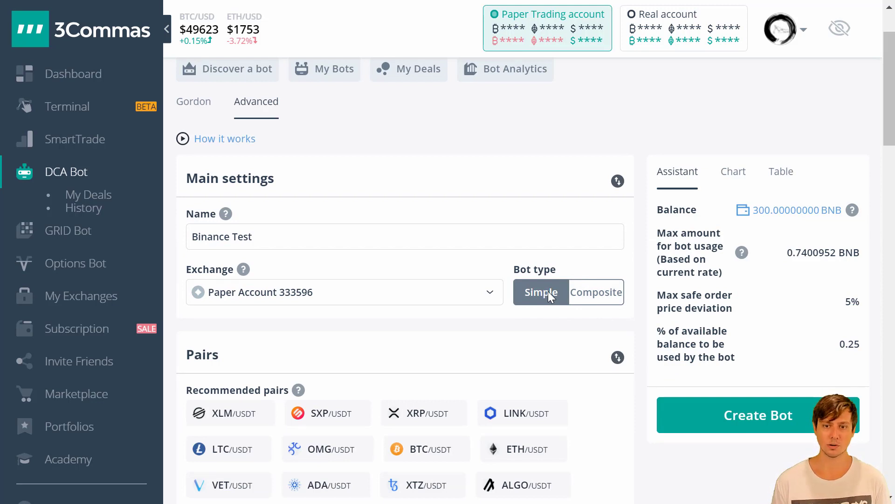
click(594, 293)
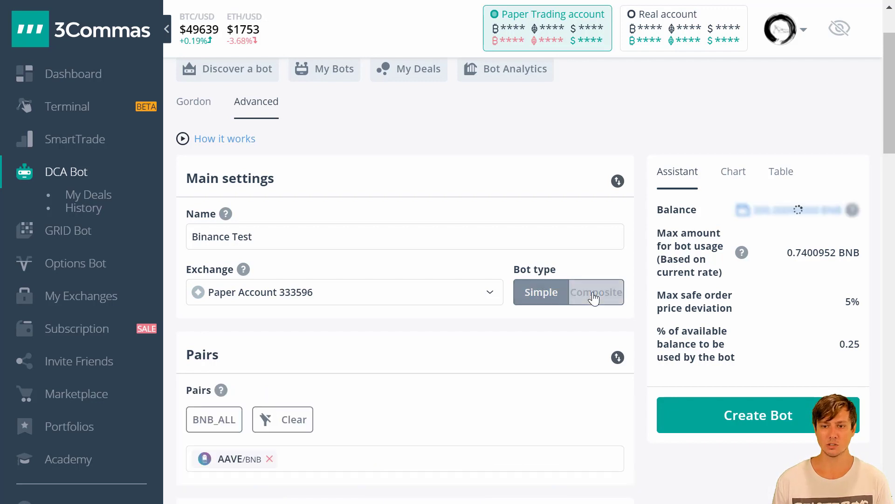
scroll(470, 351, down, 2)
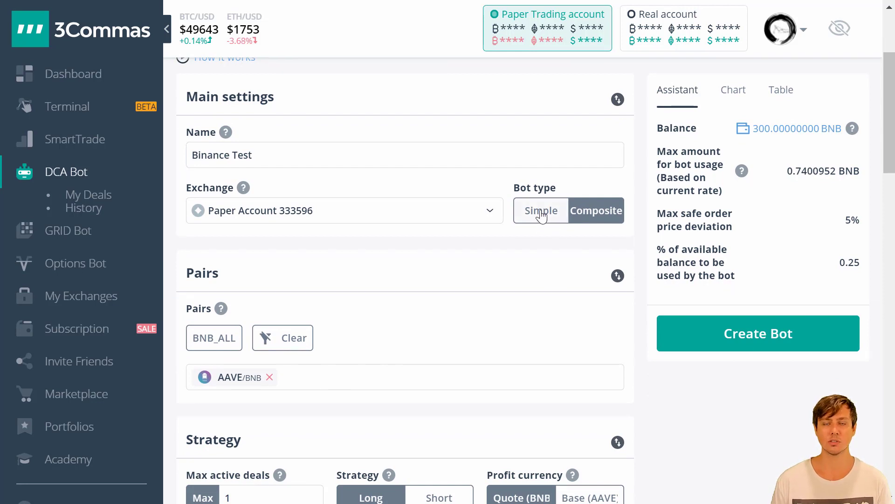
click(540, 212)
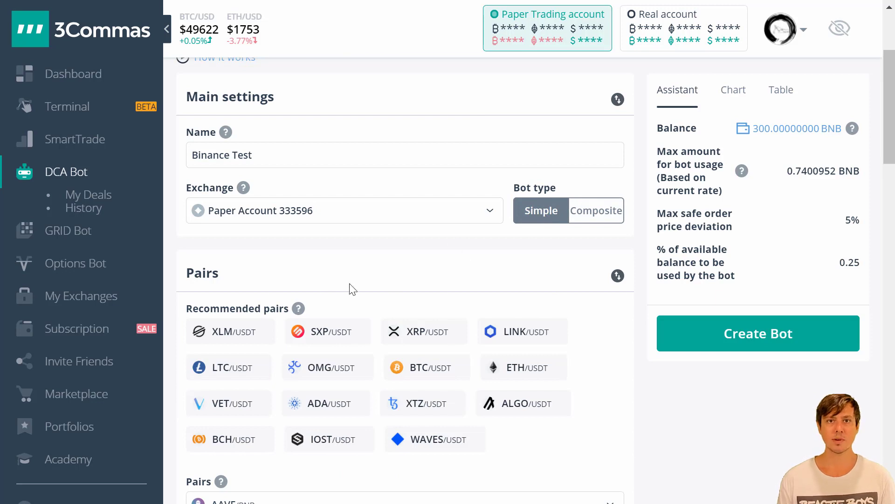
scroll(332, 273, down, 2)
scroll(311, 301, down, 2)
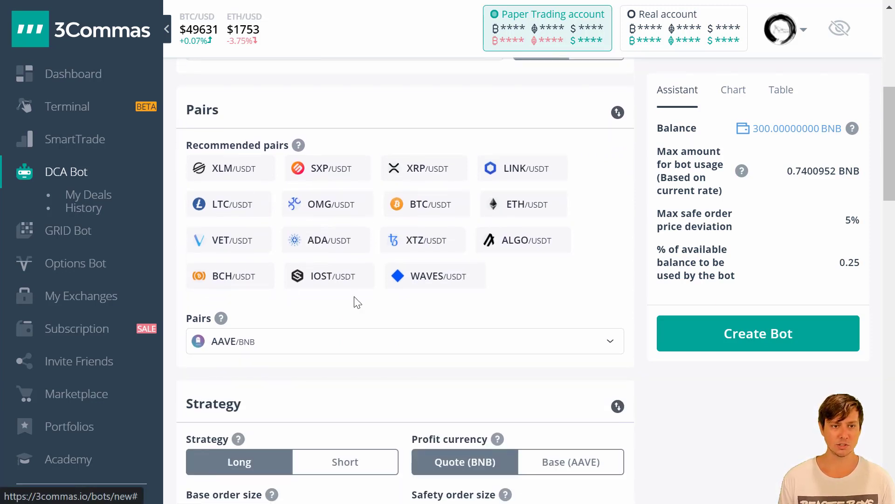
- Search 'adausdt' and set the bot's trading pair to ADA/USDT
click(516, 348)
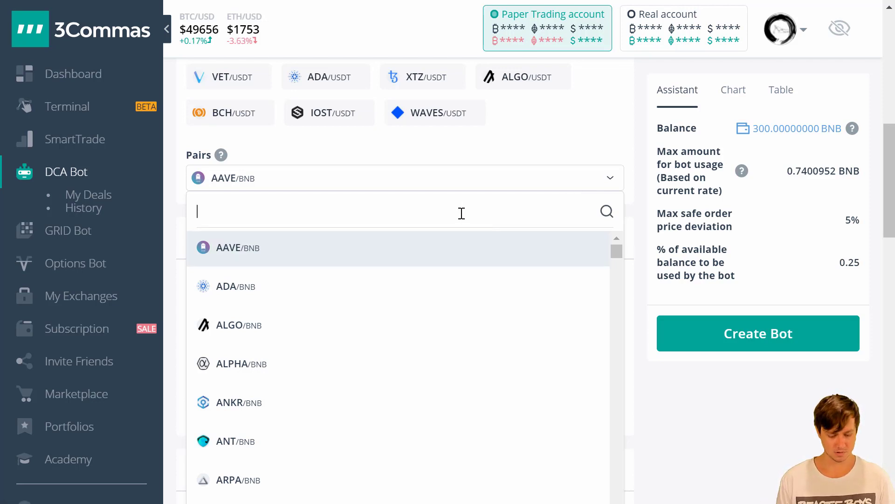
text(adausdt)
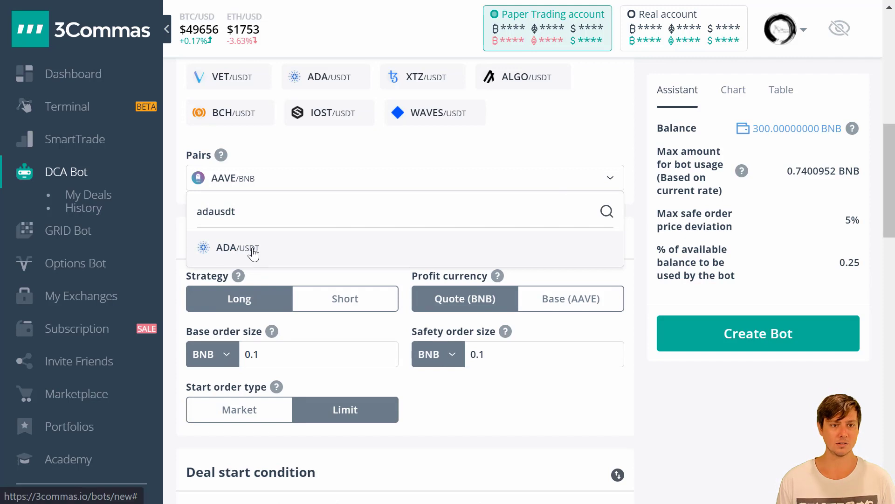
click(253, 252)
click(315, 185)
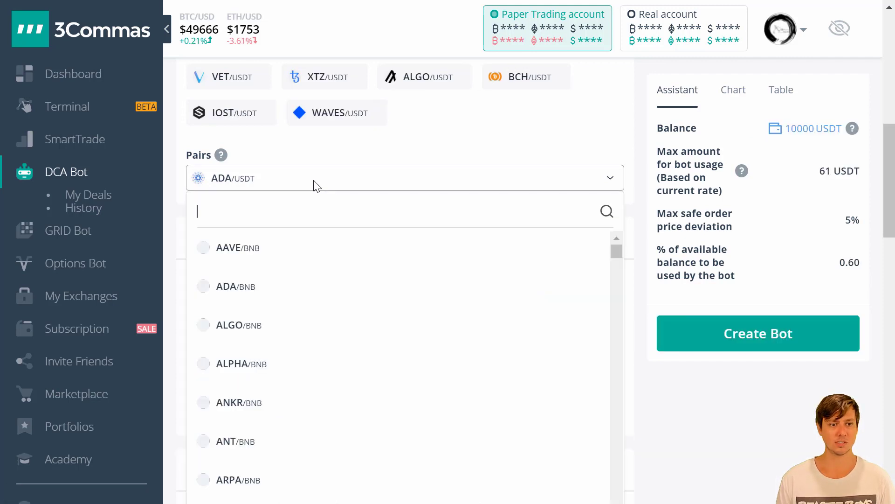
click(494, 151)
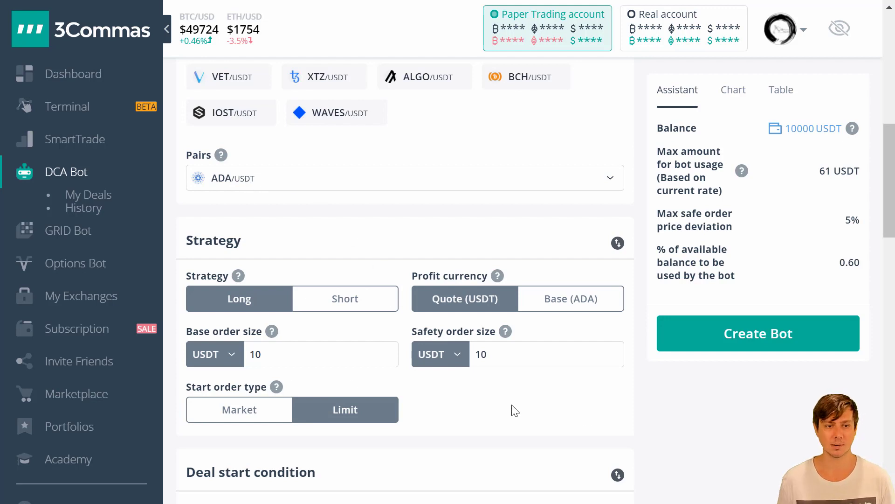
scroll(373, 199, down, 2)
- Make base and safety order sizes 100 USDT each, bringing maximum bot usage to 601 USDT
mouse_move(177, 142)
mouse_down()
mouse_move(192, 343)
mouse_move(648, 242)
mouse_move(210, 187)
mouse_up()
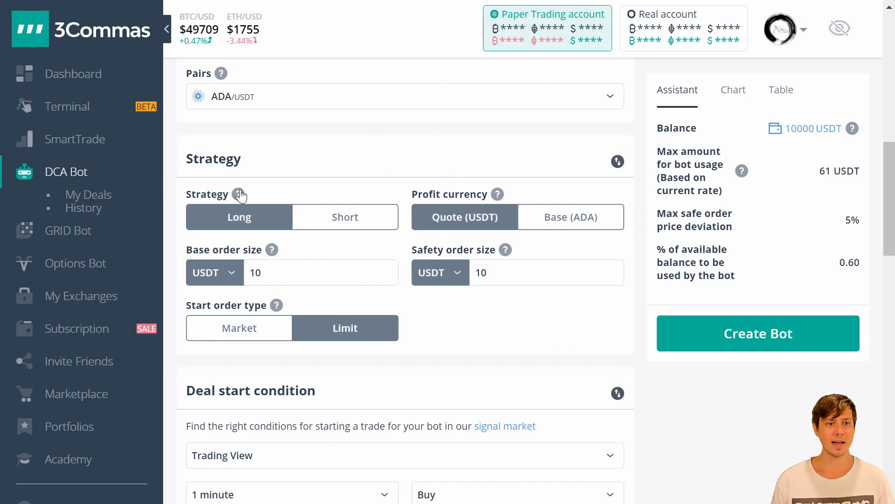
mouse_move(240, 196)
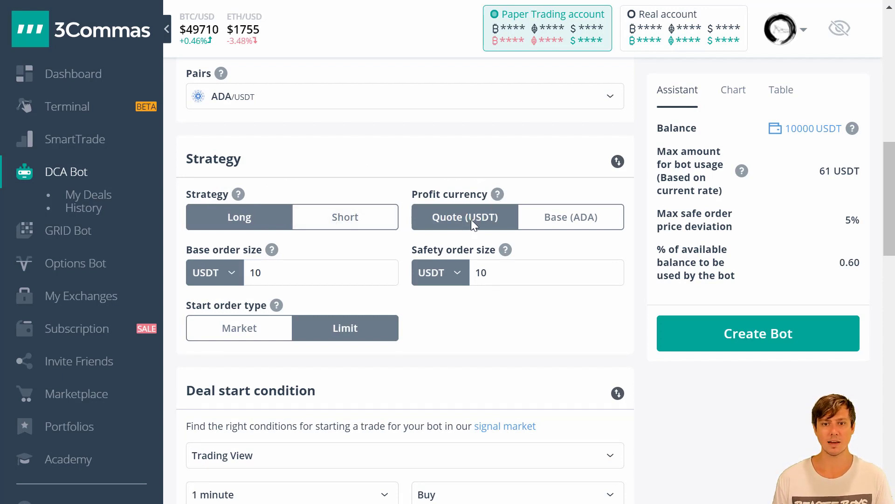
mouse_move(498, 196)
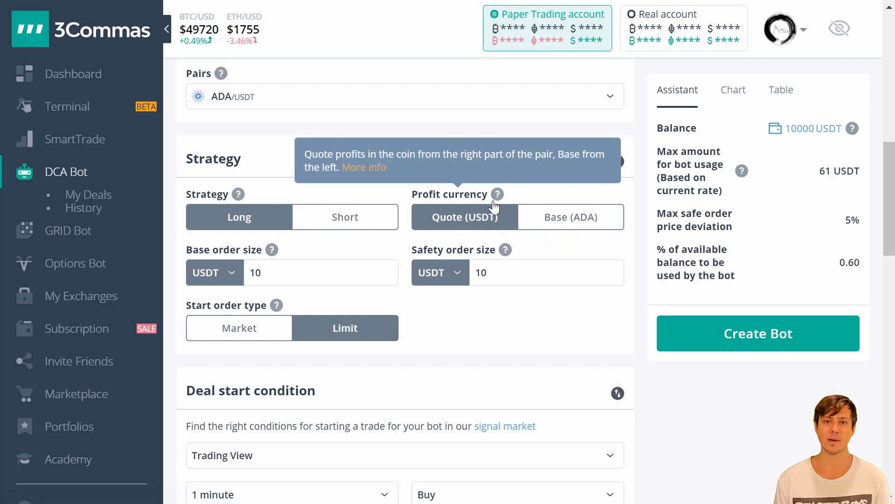
mouse_move(508, 262)
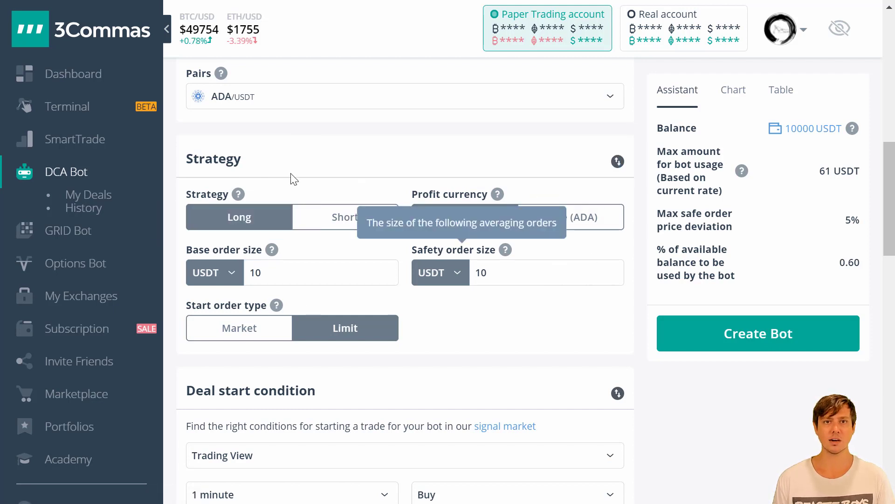
click(285, 273)
text(0)
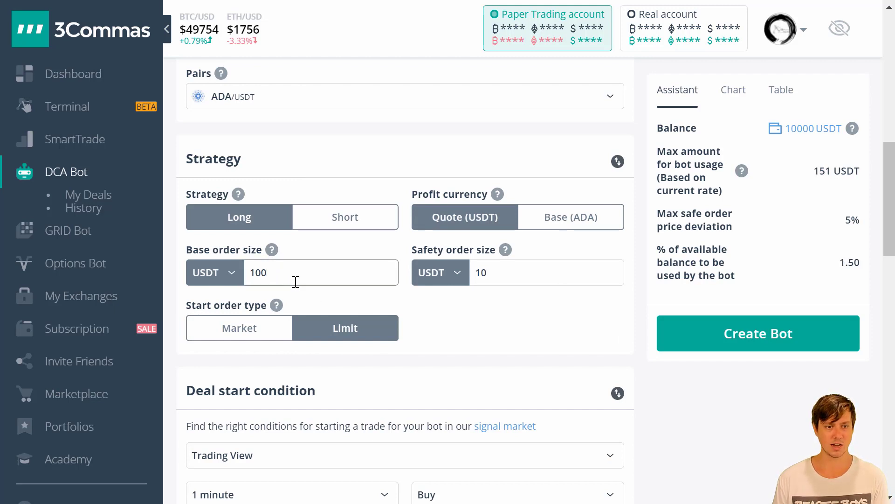
click(499, 272)
text(0)
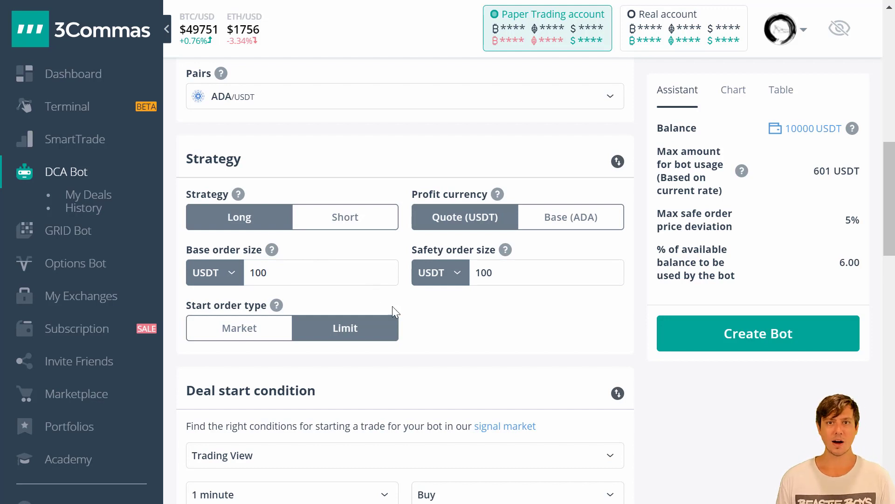
mouse_move(277, 309)
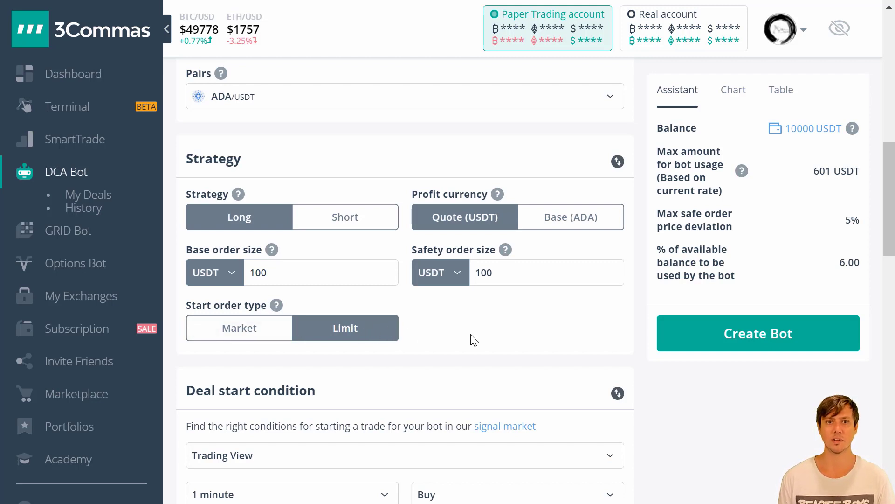
- Set the start order type to Market, leaving the base order size at 100 USDT
scroll(472, 329, up, 1)
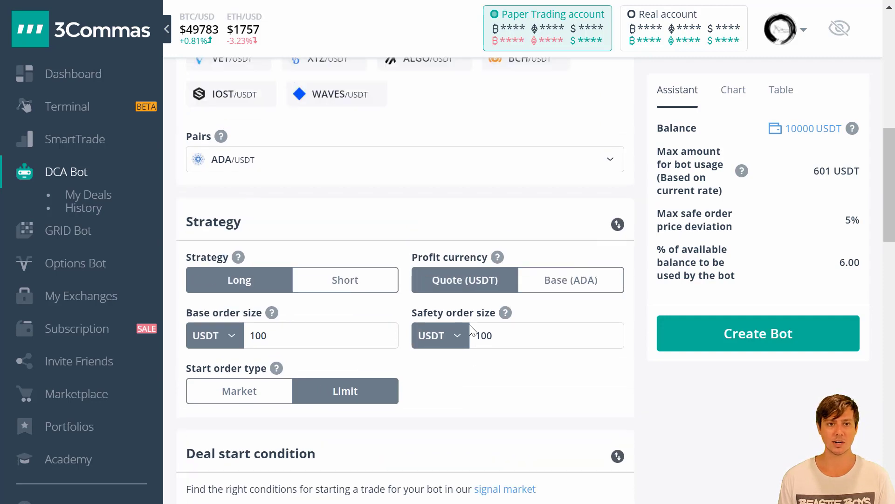
scroll(480, 308, up, 2)
scroll(426, 304, down, 3)
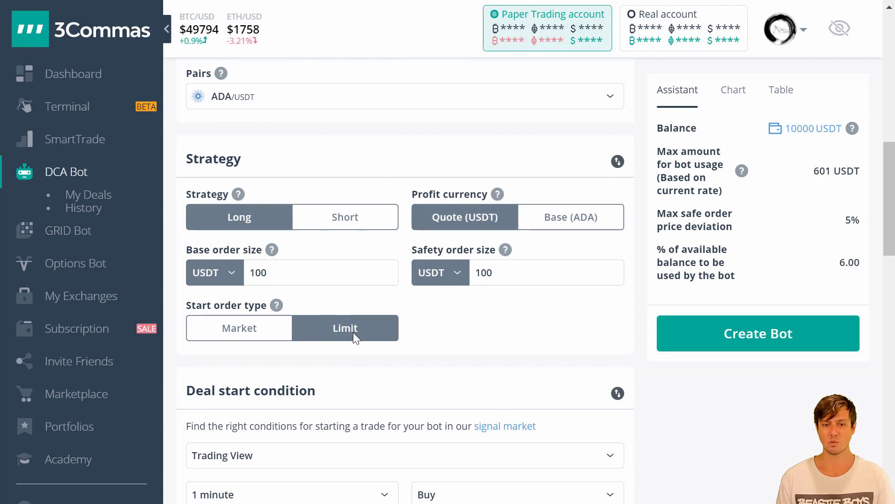
click(250, 335)
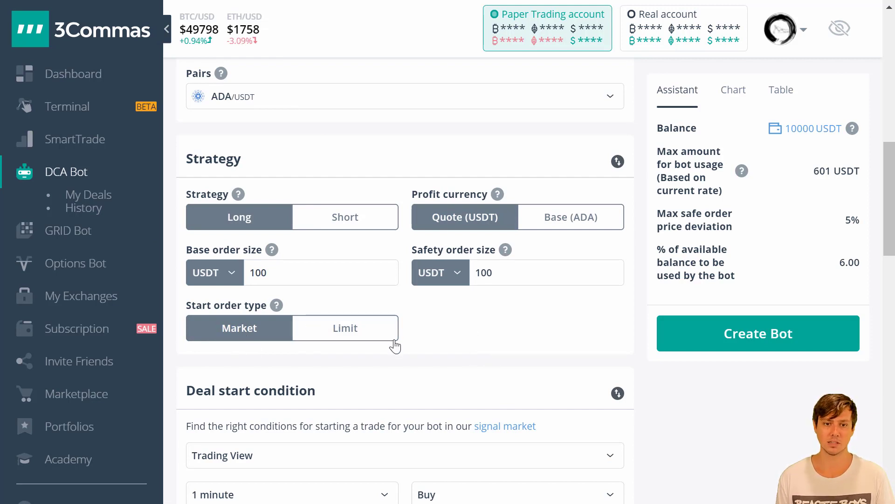
double_click(281, 274)
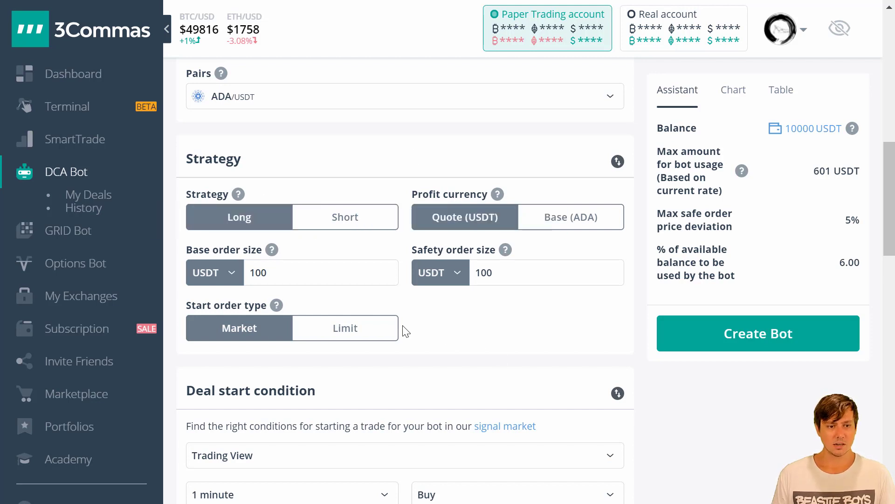
mouse_move(178, 240)
mouse_down()
mouse_move(173, 275)
mouse_move(332, 297)
mouse_move(410, 248)
mouse_move(183, 244)
mouse_up()
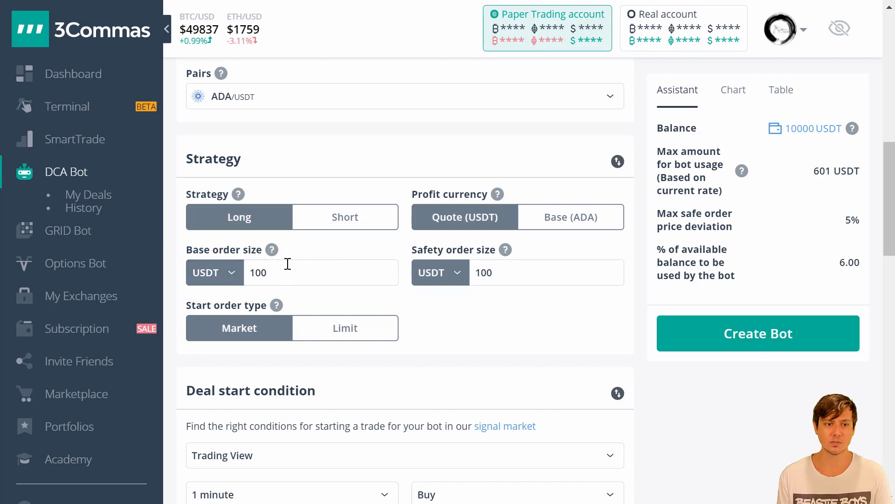
double_click(266, 273)
click(311, 256)
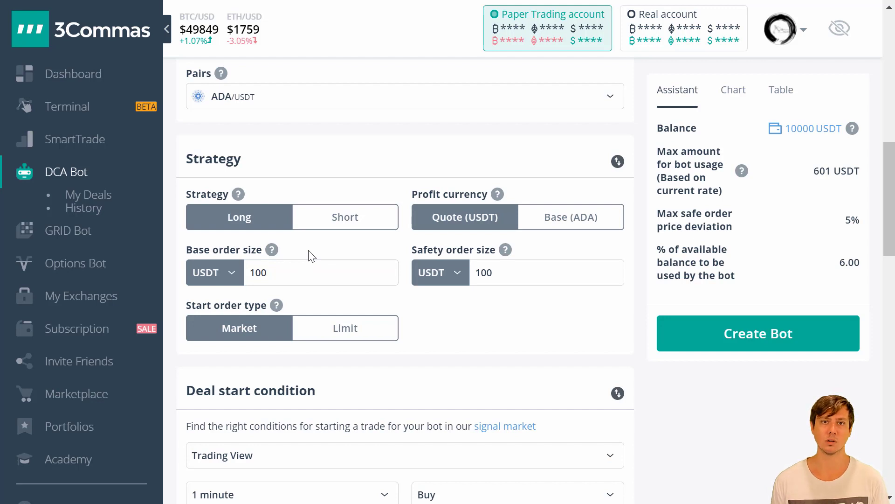
mouse_move(505, 252)
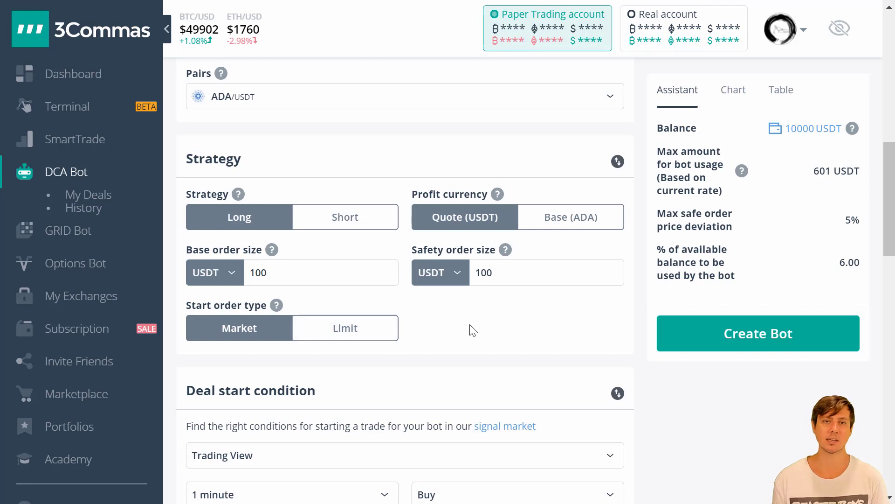
- Try editing the max safety trades count value of 5 directly in its field
scroll(473, 330, down, 10)
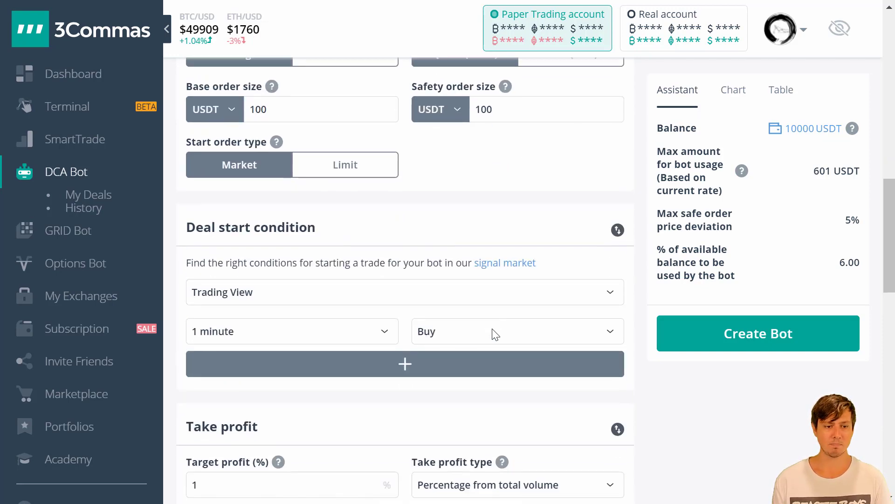
scroll(472, 299, down, 4)
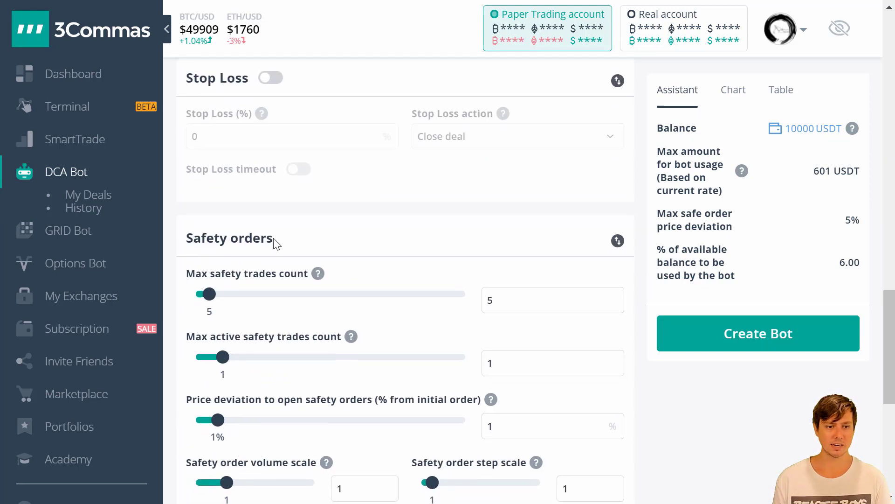
scroll(417, 227, down, 2)
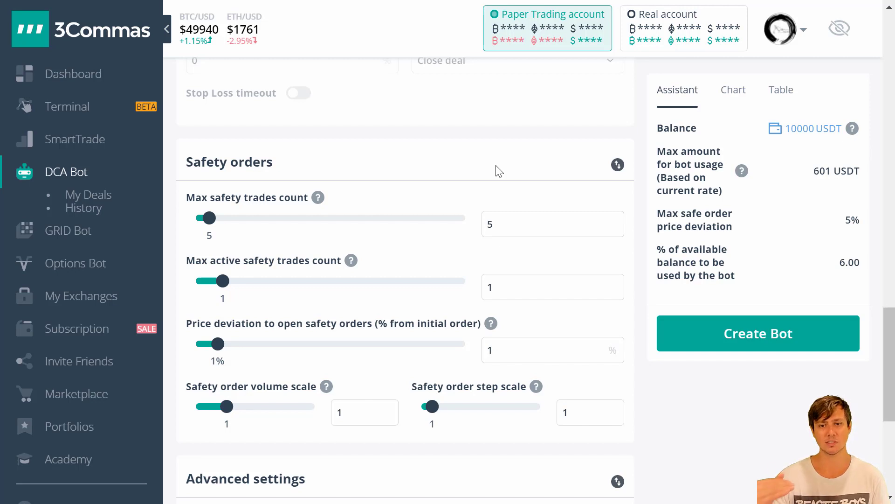
double_click(511, 228)
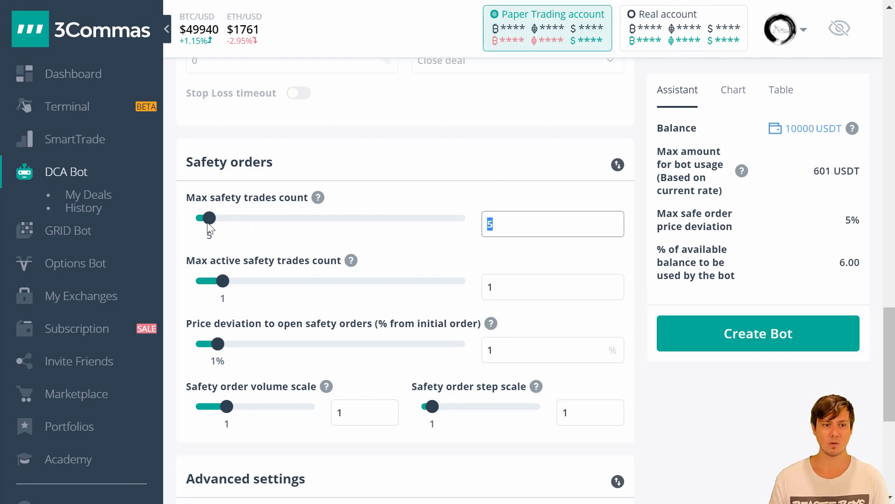
click(506, 224)
drag(505, 223, 477, 230)
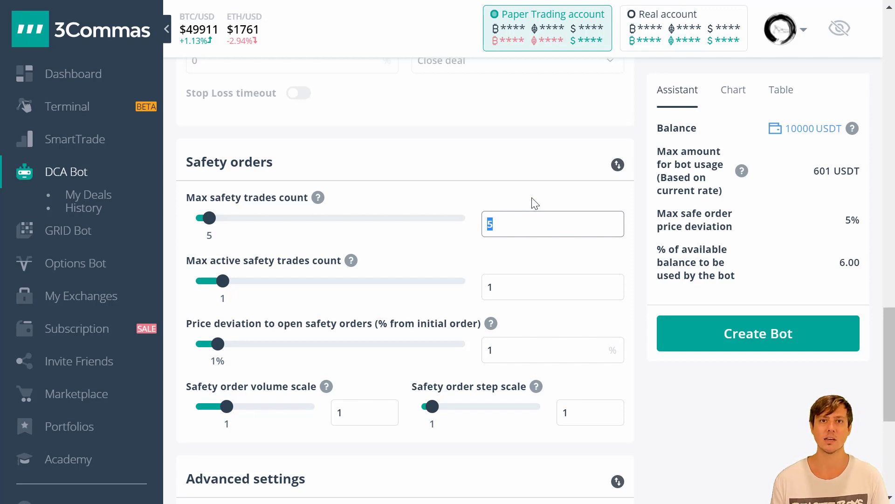
click(535, 201)
double_click(511, 226)
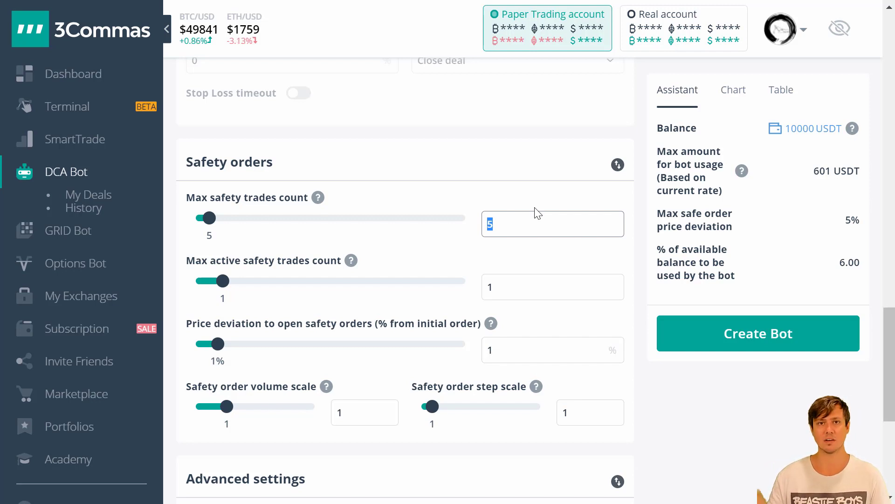
click(537, 204)
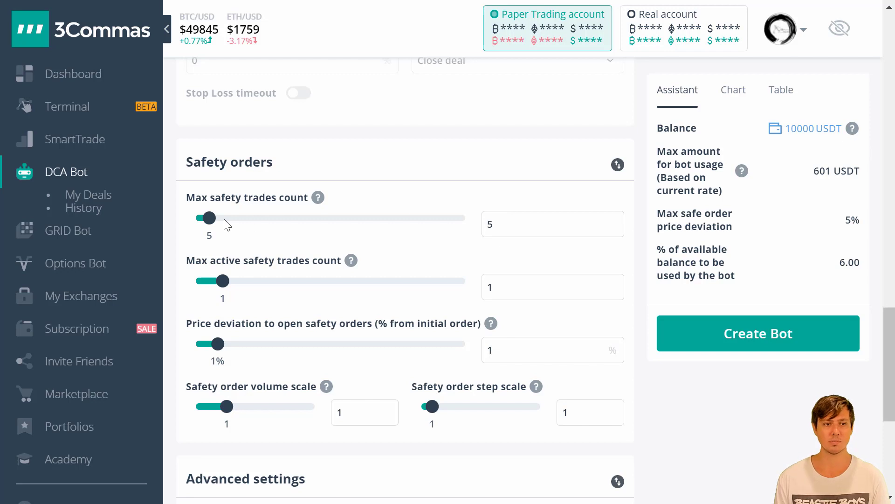
- Lower max and active safety trades to 0, price deviation to 0.20% and volume scale to 0.10
drag(209, 218, 198, 216)
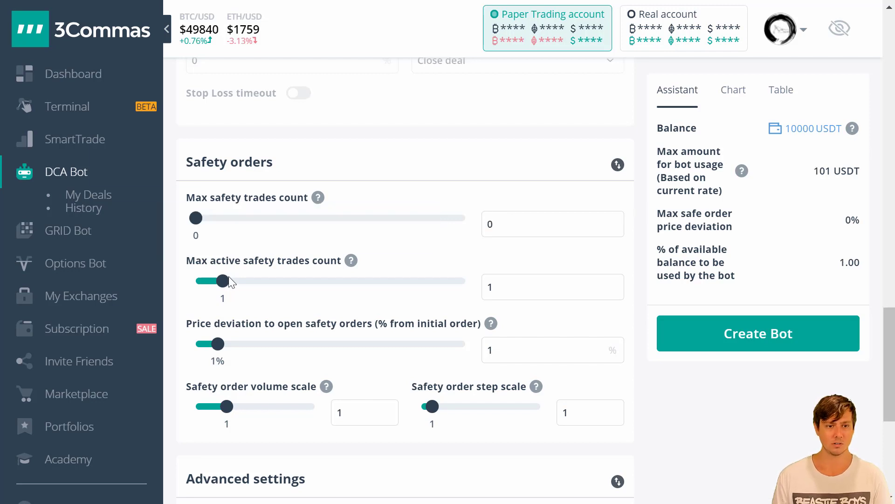
drag(225, 280, 196, 280)
drag(218, 344, 195, 347)
drag(228, 409, 196, 406)
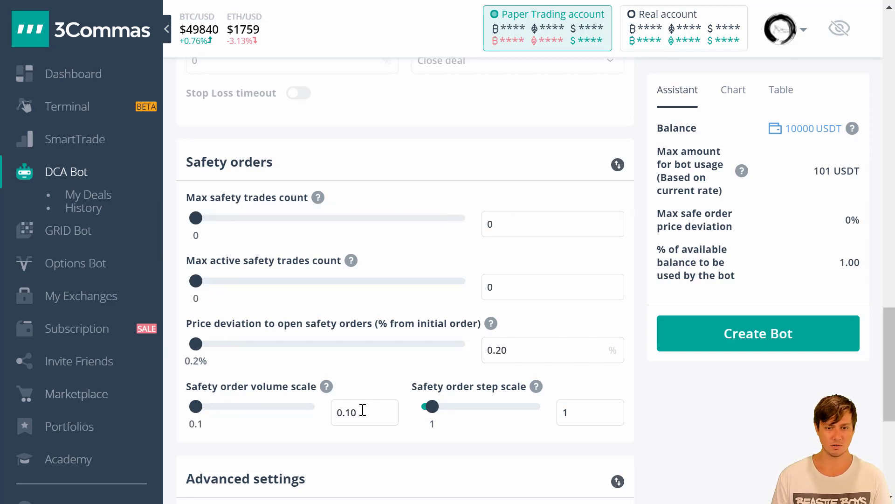
- Change the safety order size to 10 USDT, keeping the base order size at 100 USDT
scroll(460, 223, up, 7)
scroll(474, 239, up, 5)
double_click(480, 353)
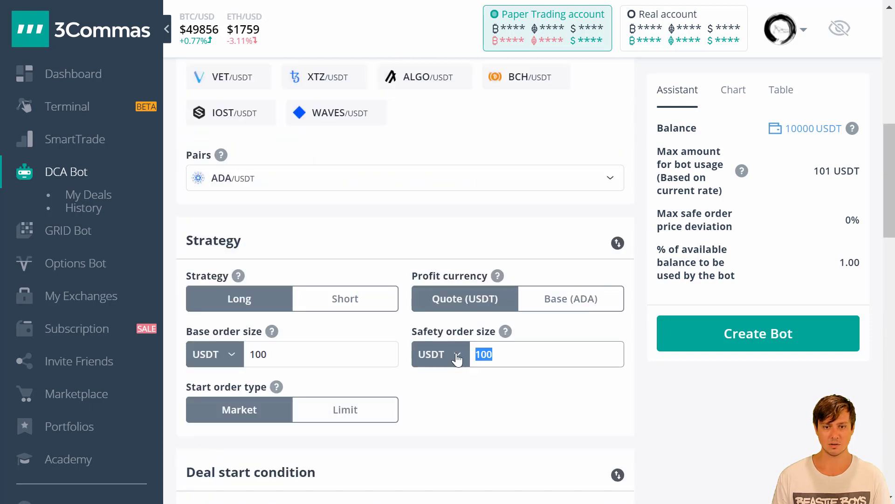
text(10)
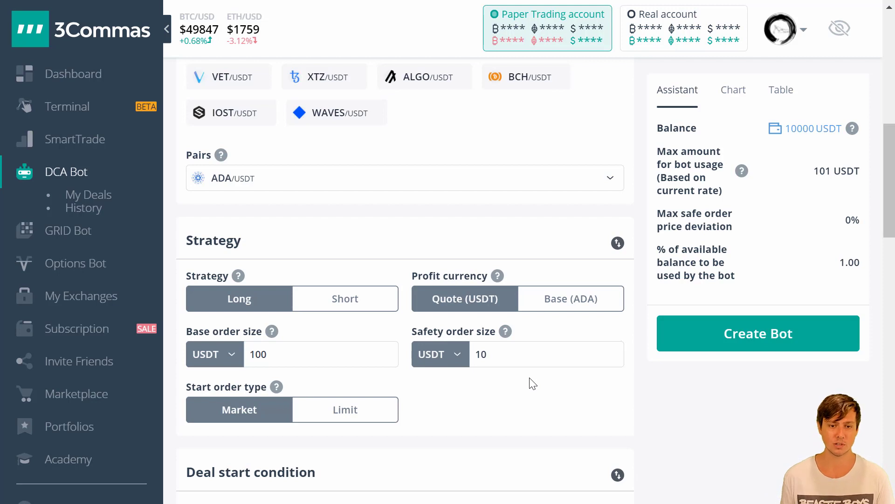
mouse_move(185, 404)
mouse_down()
mouse_move(270, 442)
mouse_move(300, 394)
mouse_move(169, 396)
mouse_up()
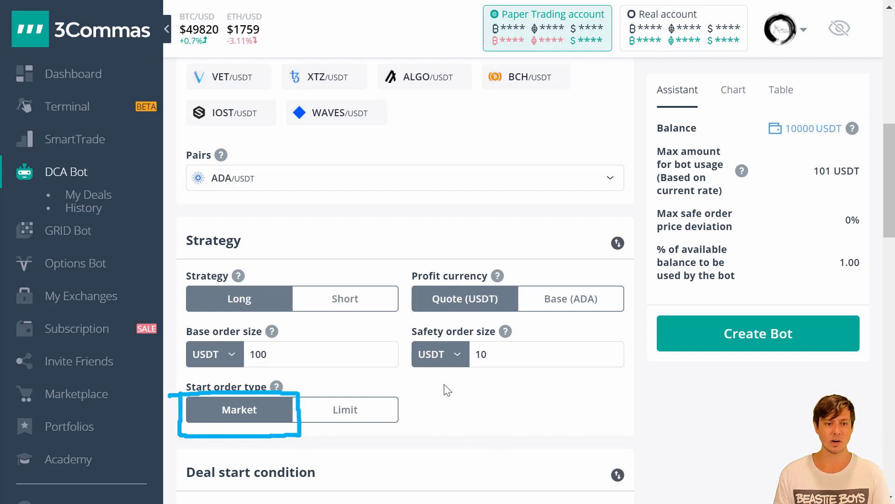
key(Escape)
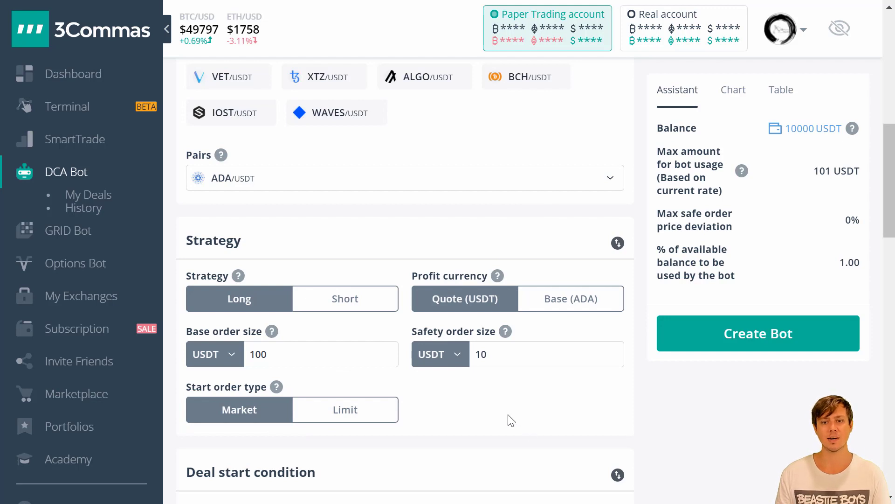
scroll(509, 420, down, 3)
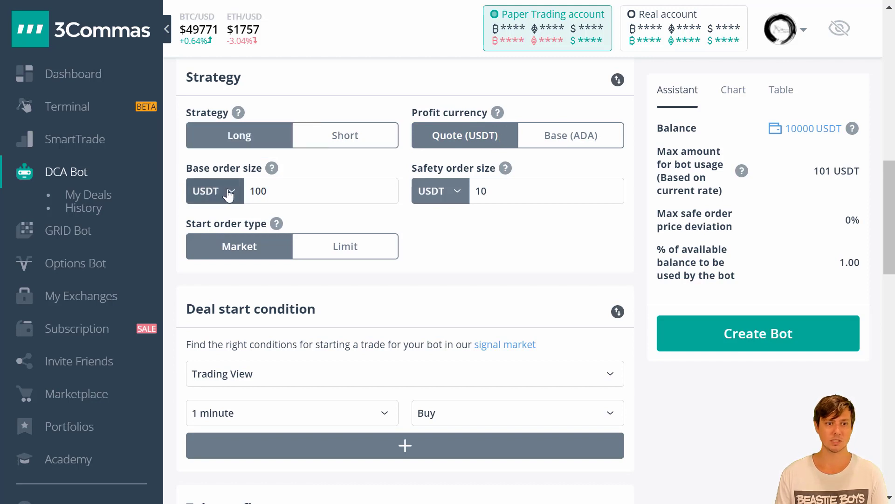
double_click(257, 191)
click(507, 188)
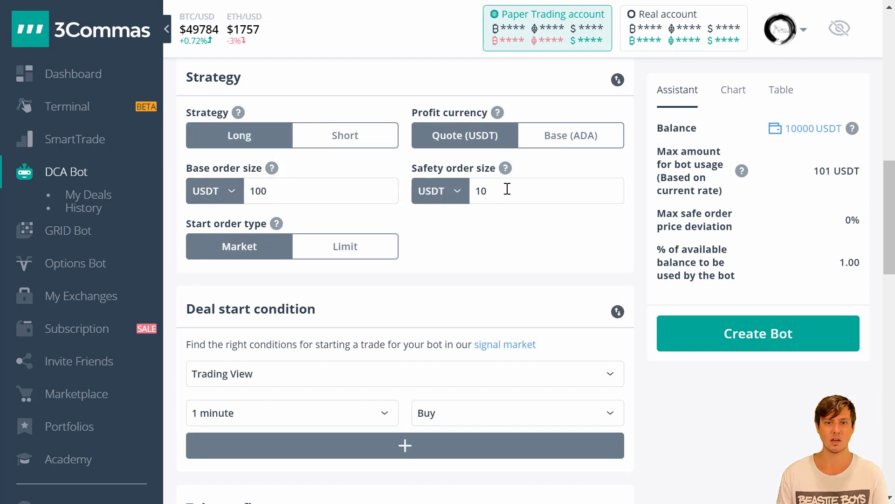
double_click(481, 191)
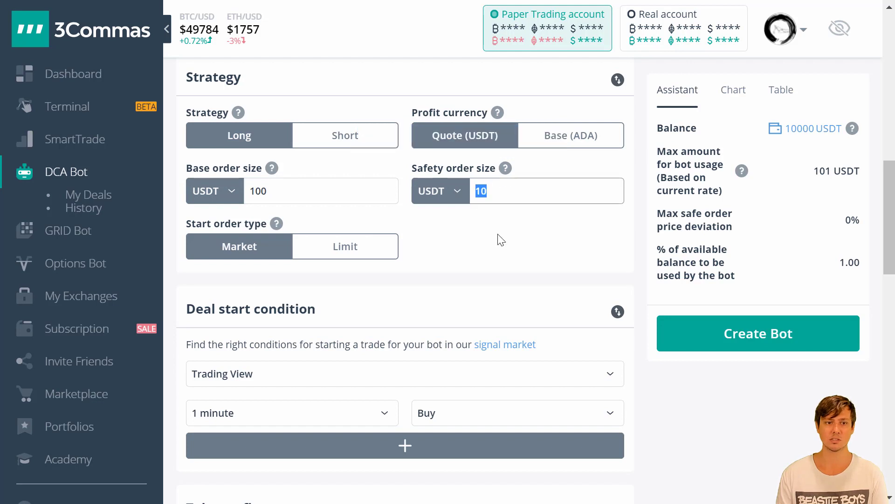
click(501, 239)
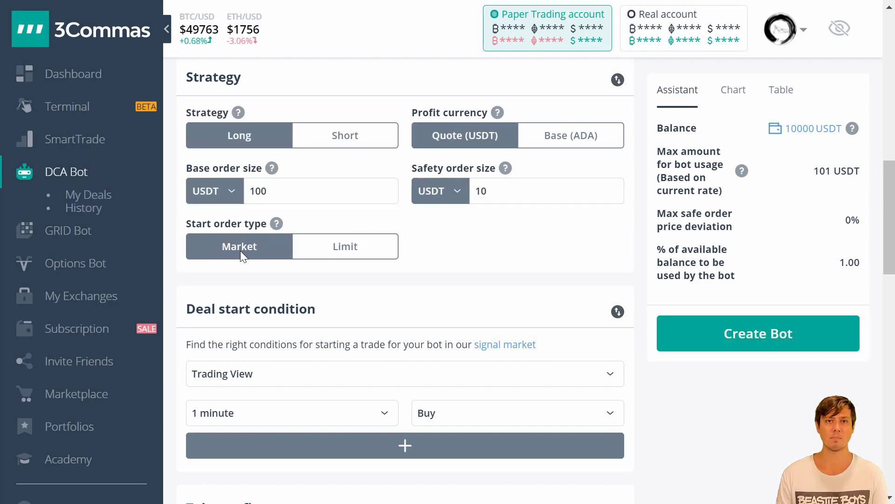
scroll(300, 262, down, 3)
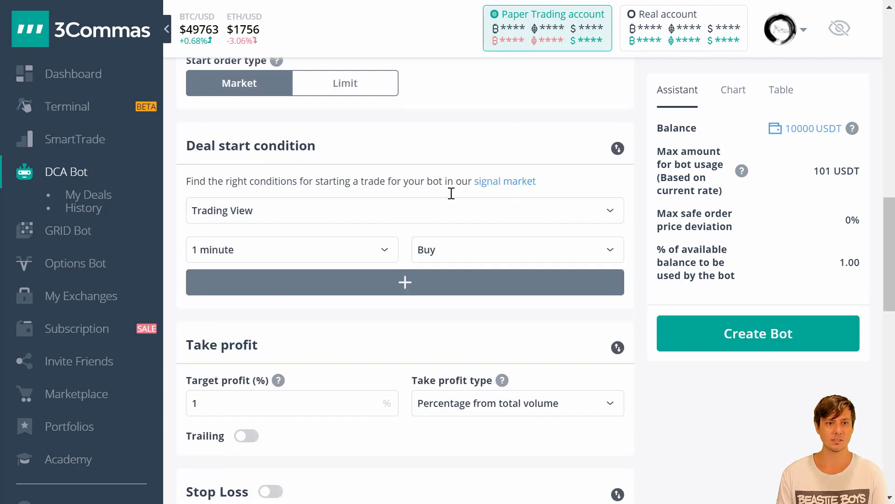
- Choose 'Trading View custom signal' as the deal start condition
click(609, 210)
scroll(516, 319, down, 5)
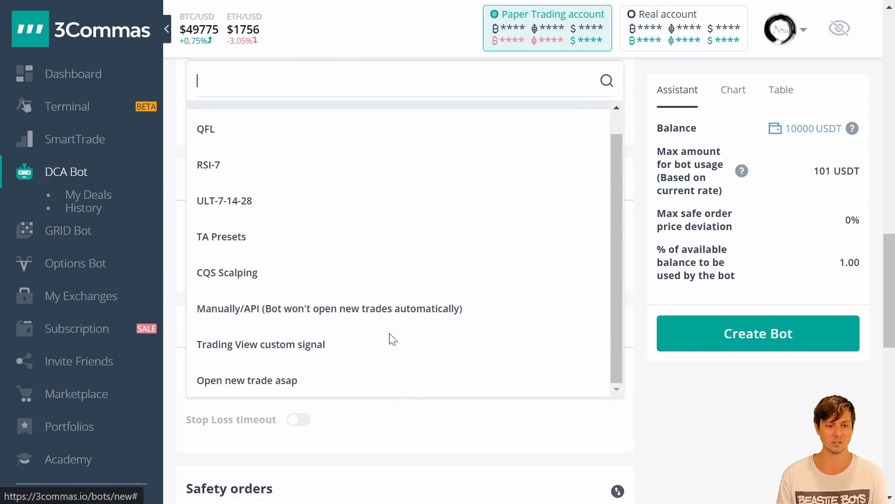
scroll(420, 307, up, 1)
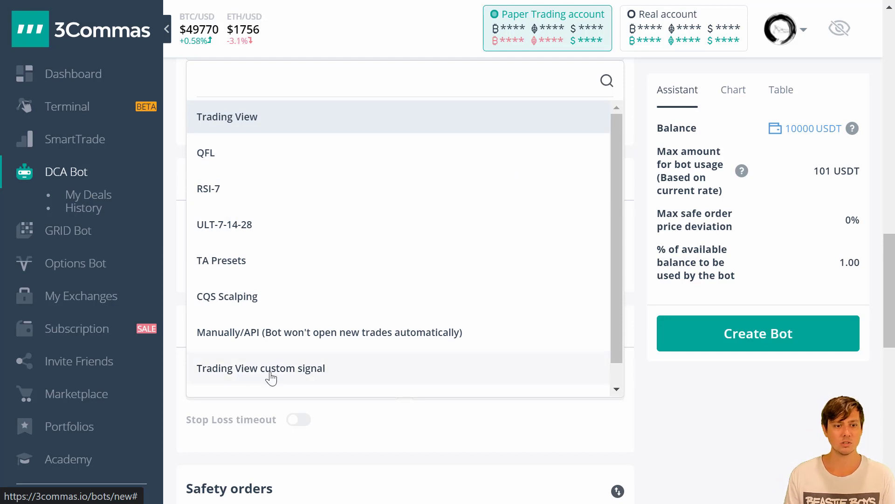
click(300, 373)
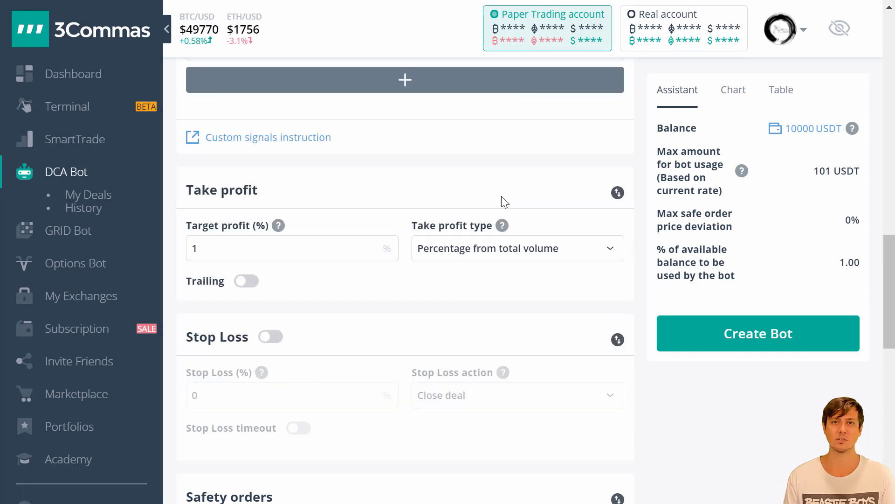
scroll(344, 327, up, 5)
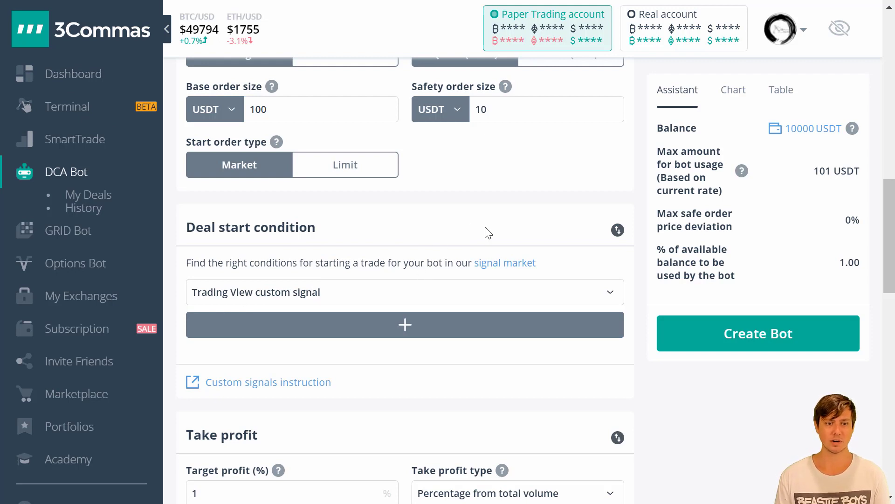
drag(356, 230, 227, 229)
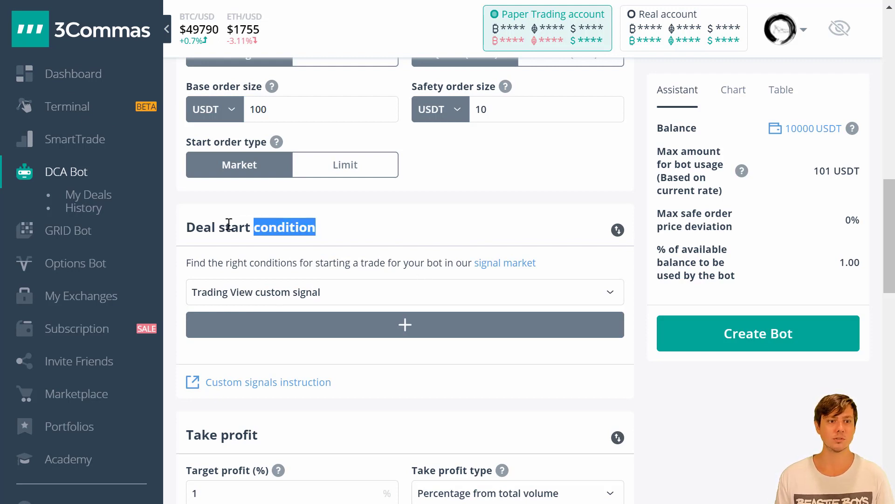
click(285, 227)
scroll(401, 262, down, 7)
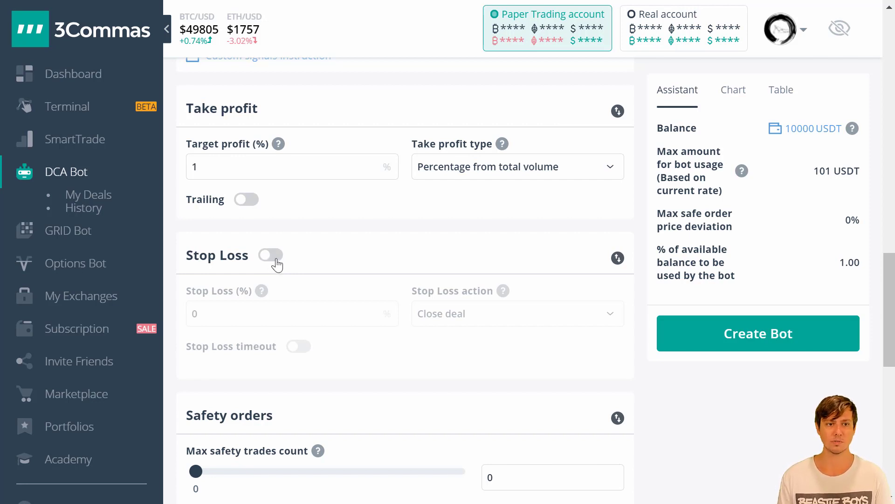
scroll(300, 180, up, 2)
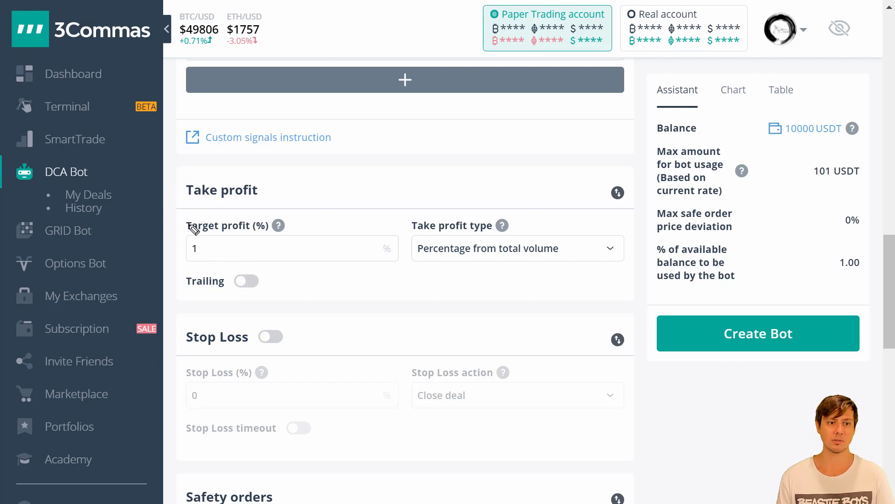
- Enter 100 as the Target profit (%)
text(1)
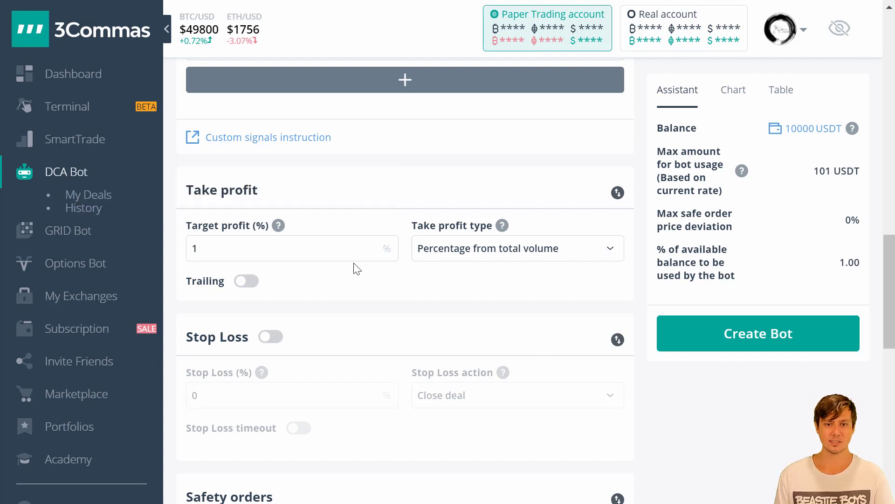
drag(184, 257, 204, 256)
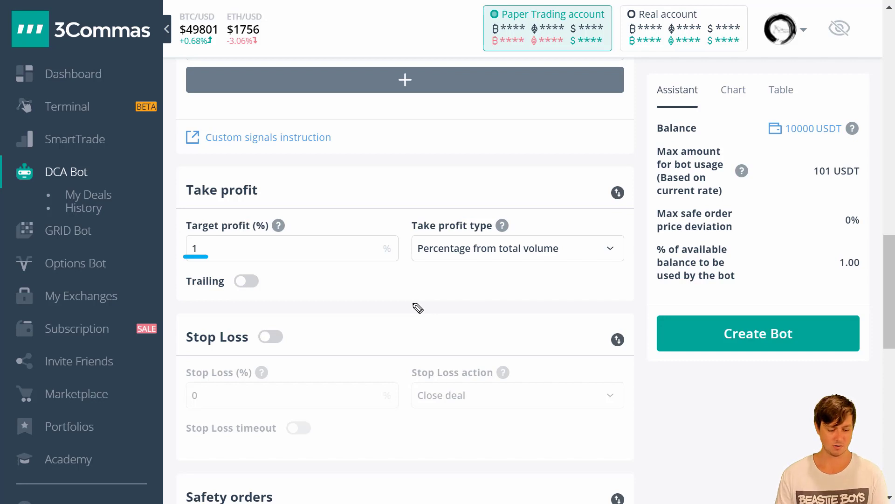
mouse_move(205, 237)
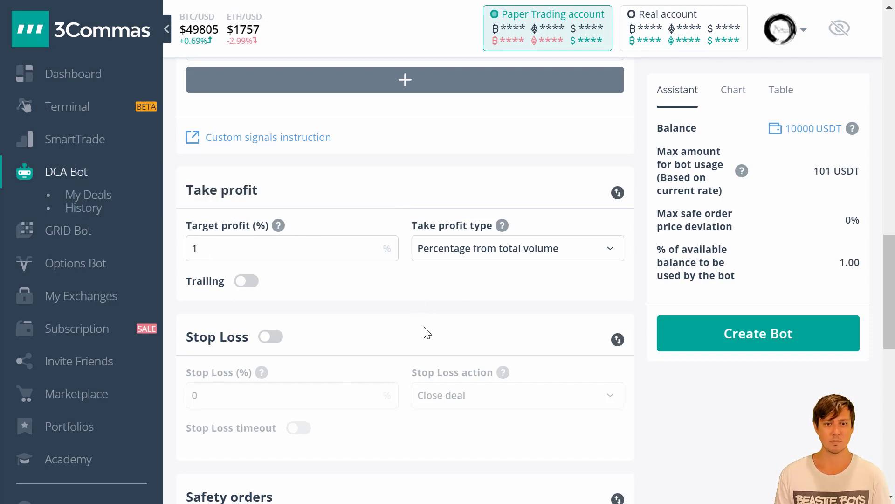
click(276, 246)
text(00)
click(359, 287)
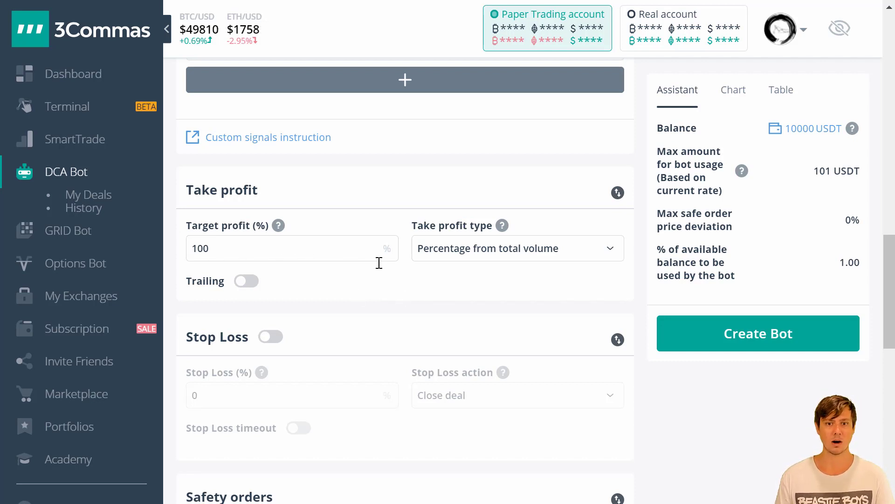
double_click(205, 250)
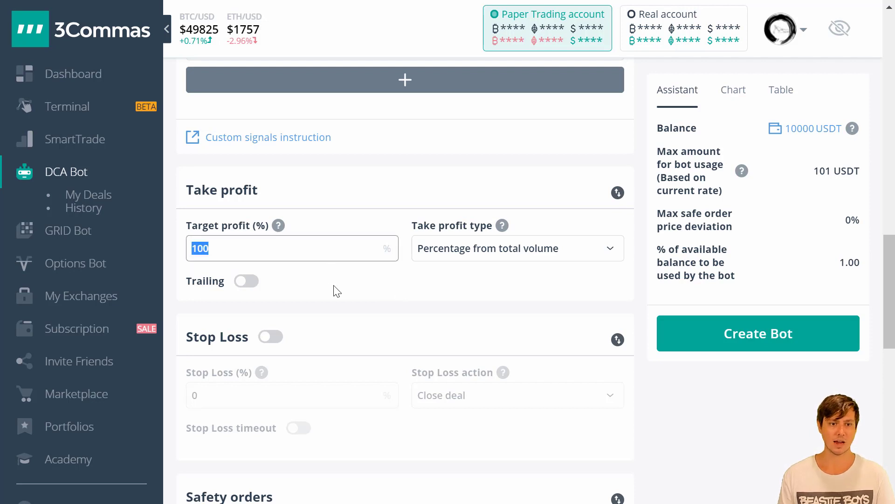
click(338, 290)
drag(246, 252, 186, 258)
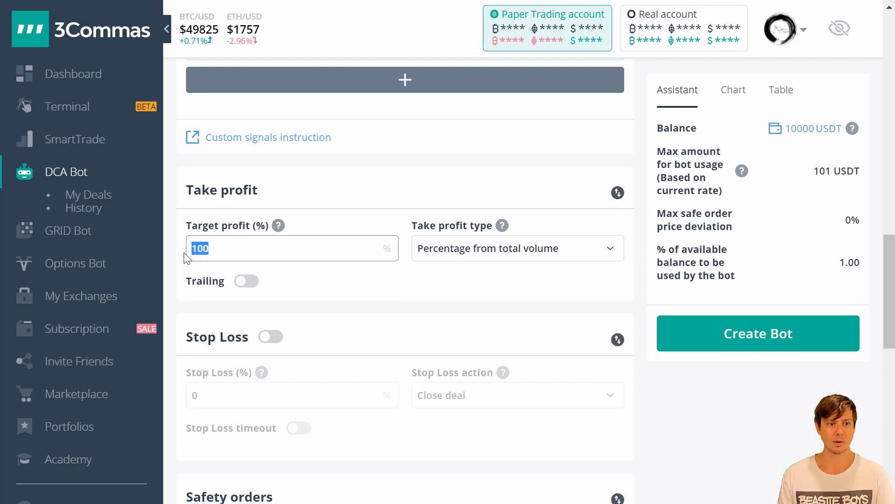
click(301, 286)
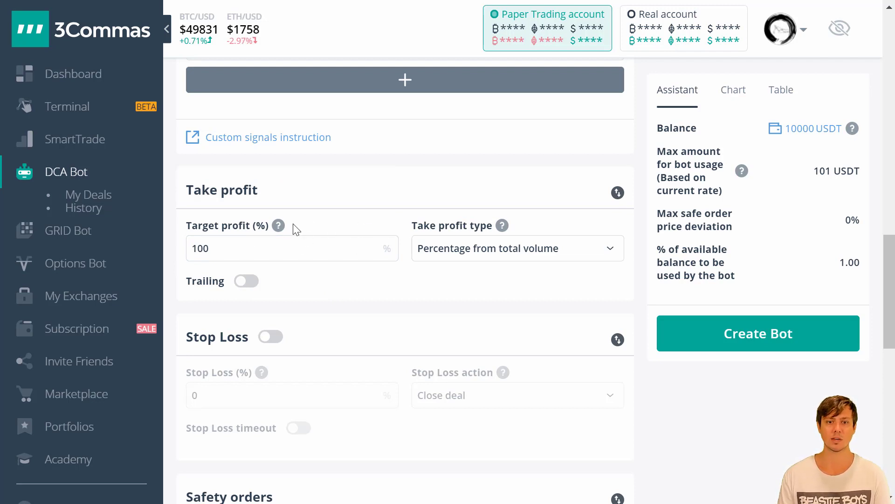
- Check the take profit type list, leaving it as percentage from total volume
click(485, 259)
click(485, 254)
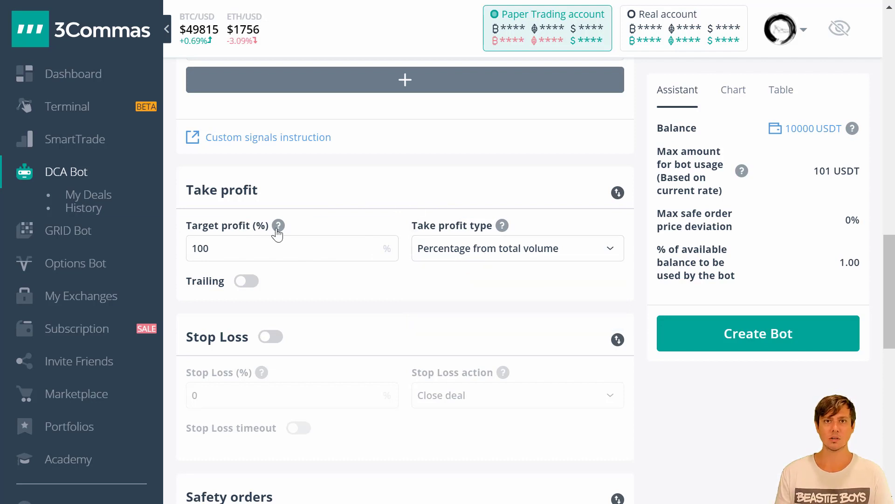
double_click(250, 250)
click(334, 285)
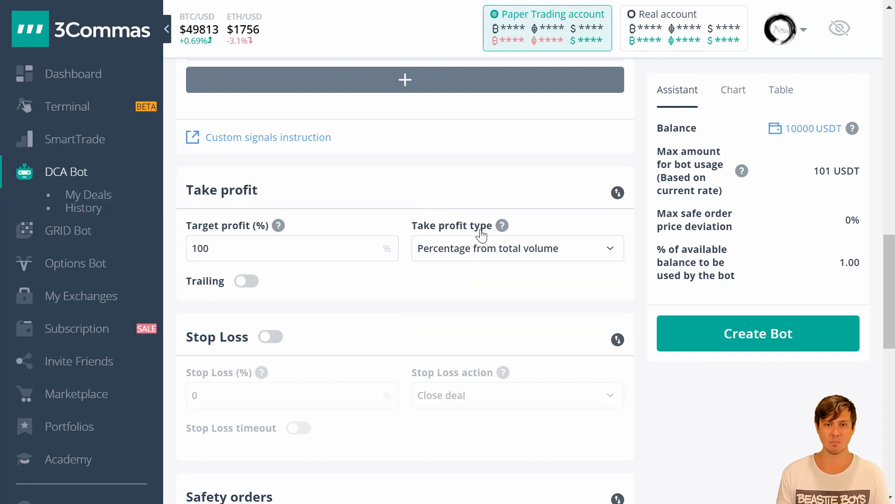
click(521, 250)
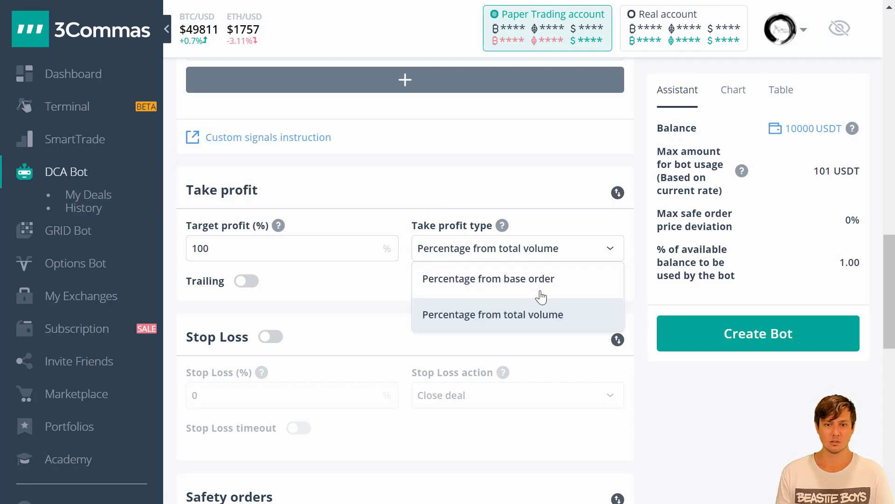
- Switch take profit type to Percentage from base order, toggling trailing on and back off
click(515, 281)
mouse_move(504, 230)
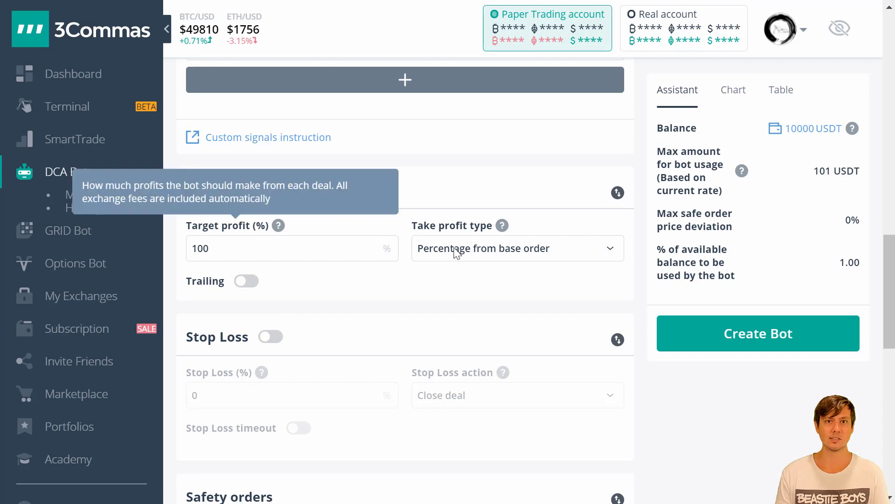
click(246, 281)
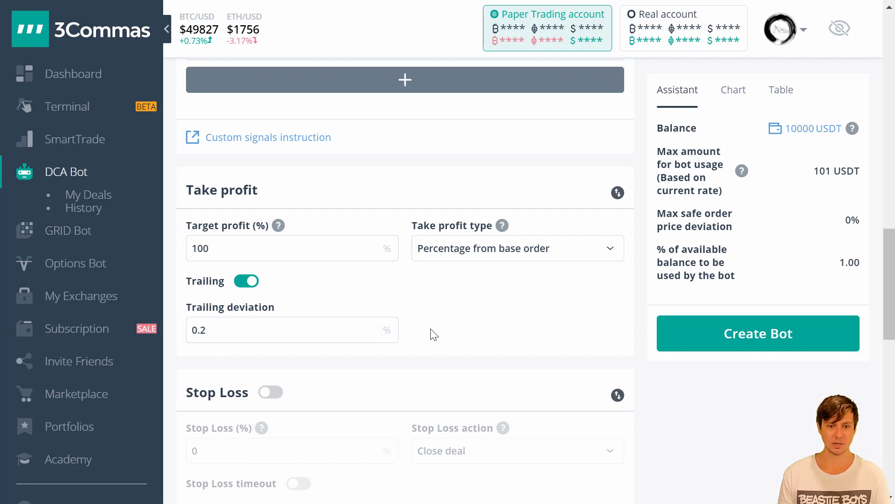
click(251, 284)
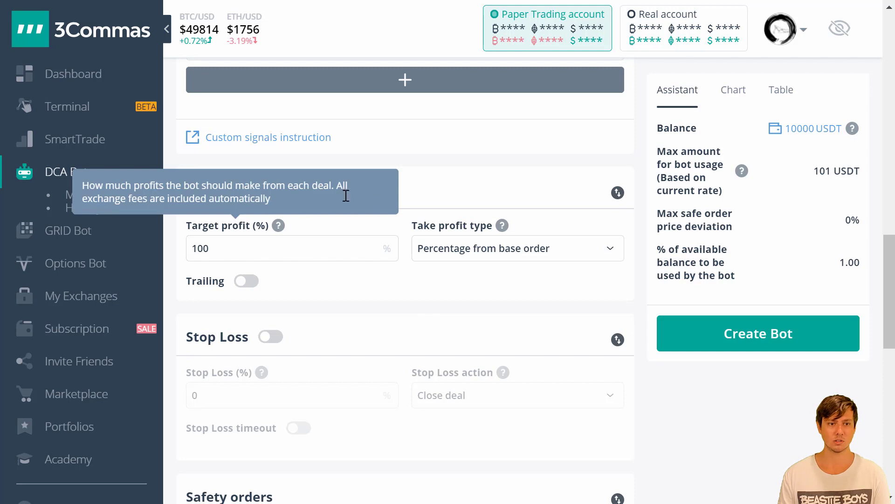
scroll(464, 233, down, 2)
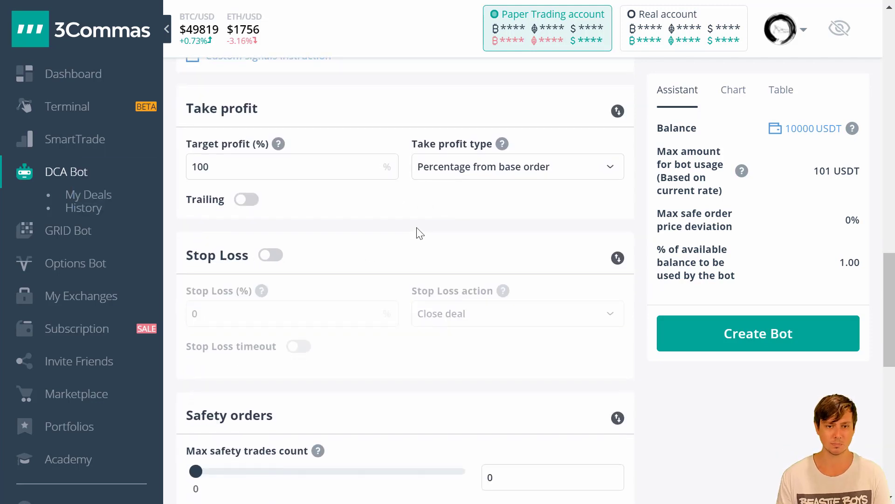
scroll(420, 234, down, 6)
mouse_move(303, 173)
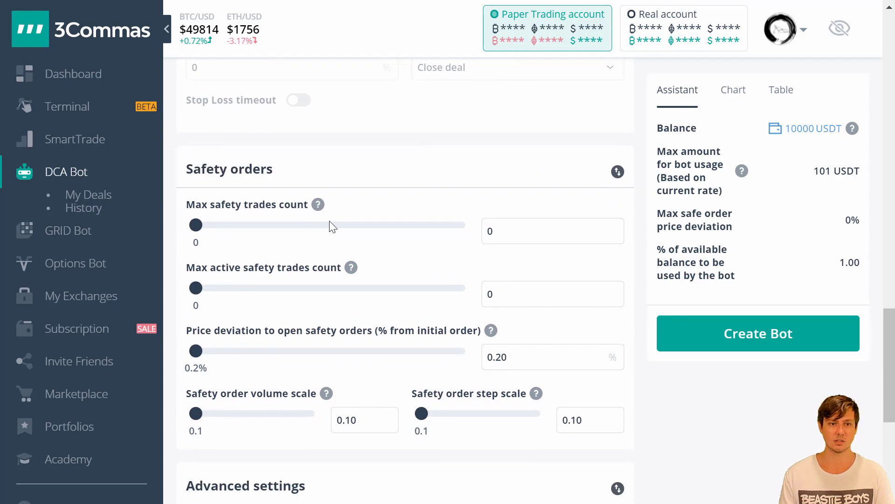
scroll(329, 220, down, 2)
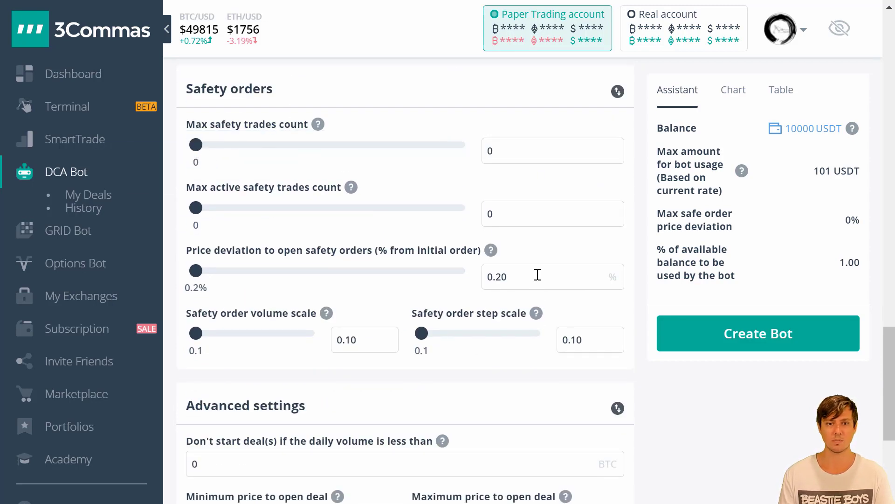
scroll(536, 274, up, 2)
mouse_move(175, 148)
mouse_down()
mouse_move(168, 450)
mouse_move(662, 444)
mouse_move(493, 121)
mouse_move(195, 130)
mouse_up()
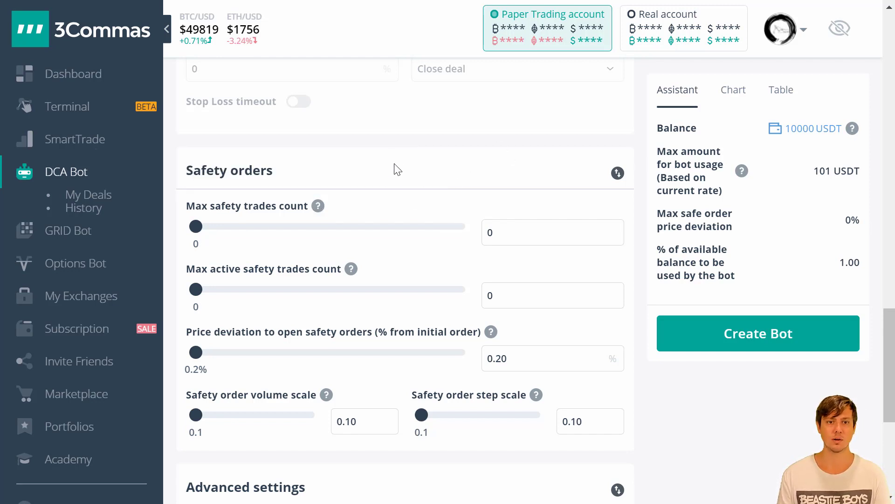
scroll(430, 168, down, 5)
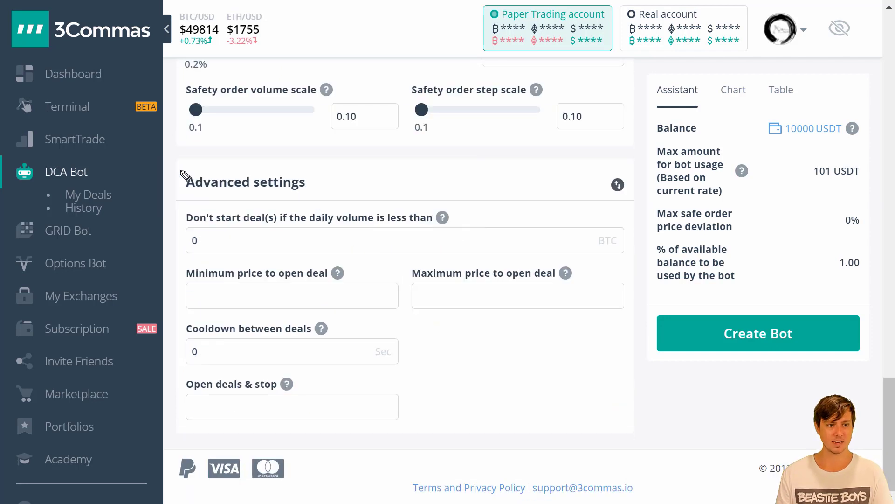
- Set the cooldown between deals to 60 seconds
mouse_move(180, 170)
mouse_down()
mouse_move(181, 427)
mouse_move(604, 405)
mouse_up()
key(Escape)
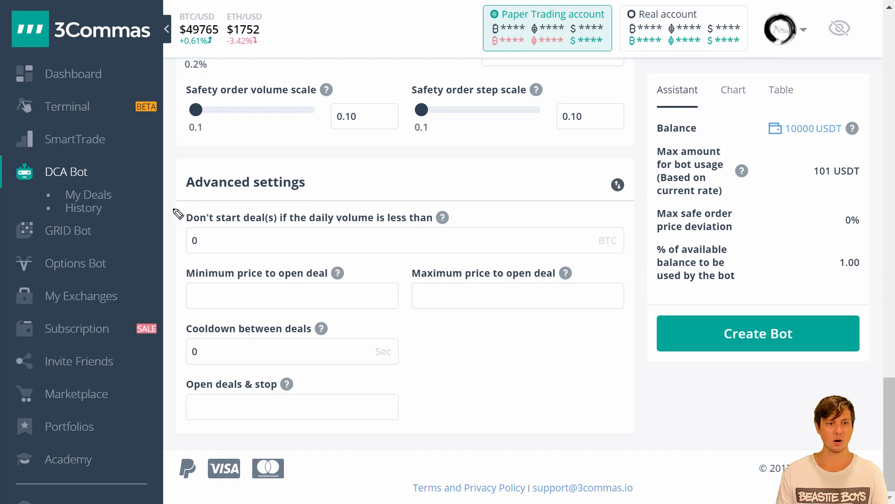
mouse_move(173, 209)
mouse_down()
mouse_move(174, 259)
mouse_move(320, 264)
mouse_move(481, 246)
mouse_move(174, 208)
mouse_up()
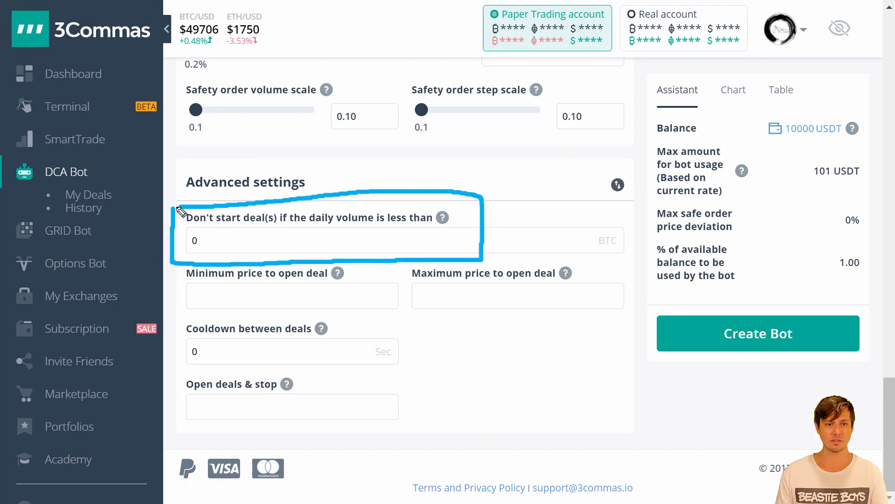
drag(290, 226, 434, 229)
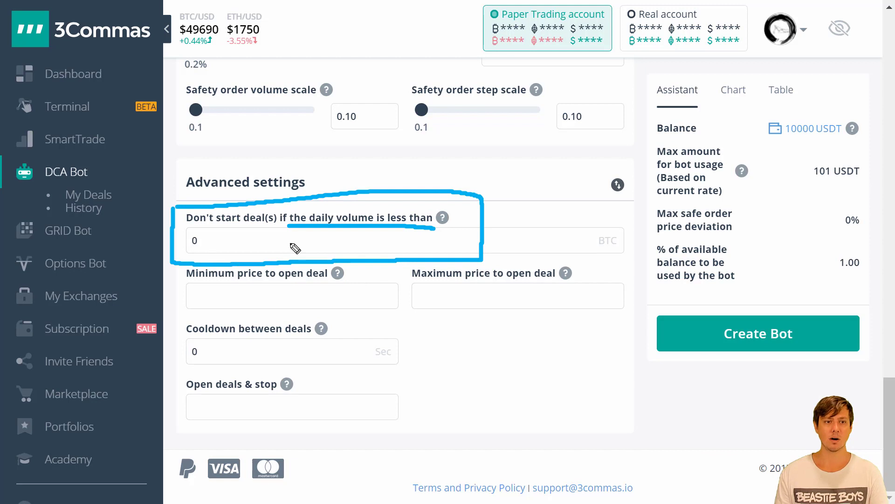
key(Escape)
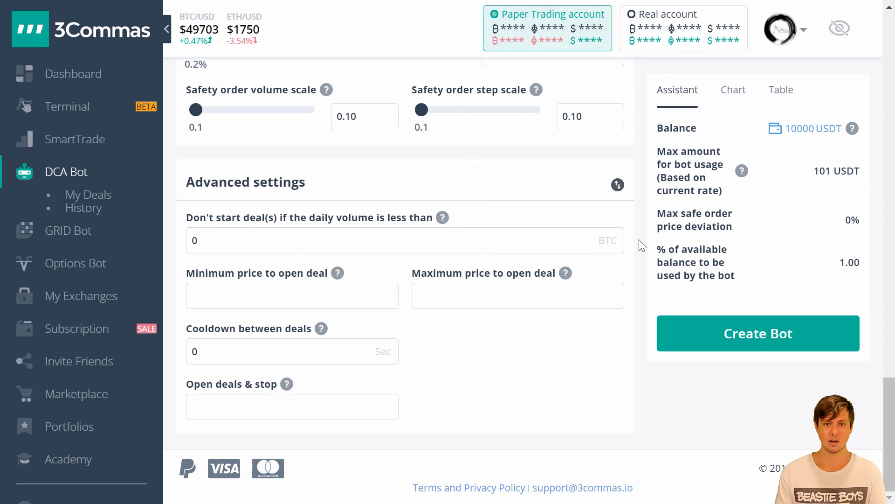
mouse_move(445, 226)
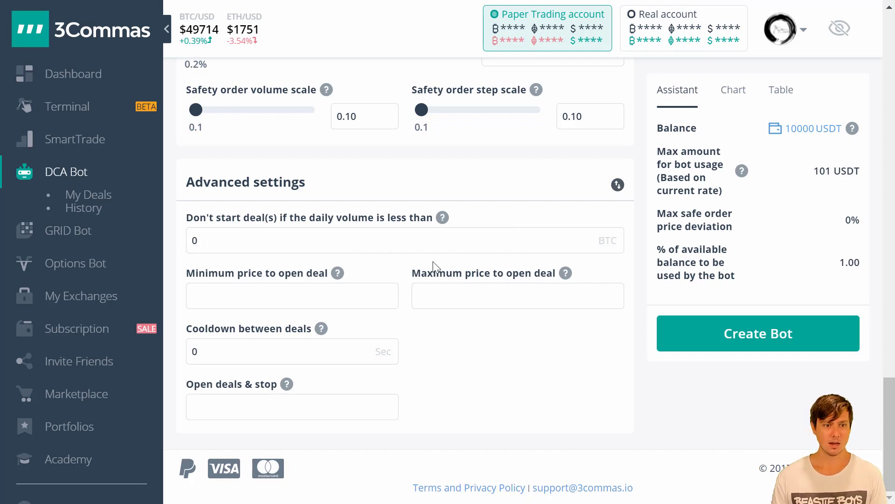
mouse_move(284, 285)
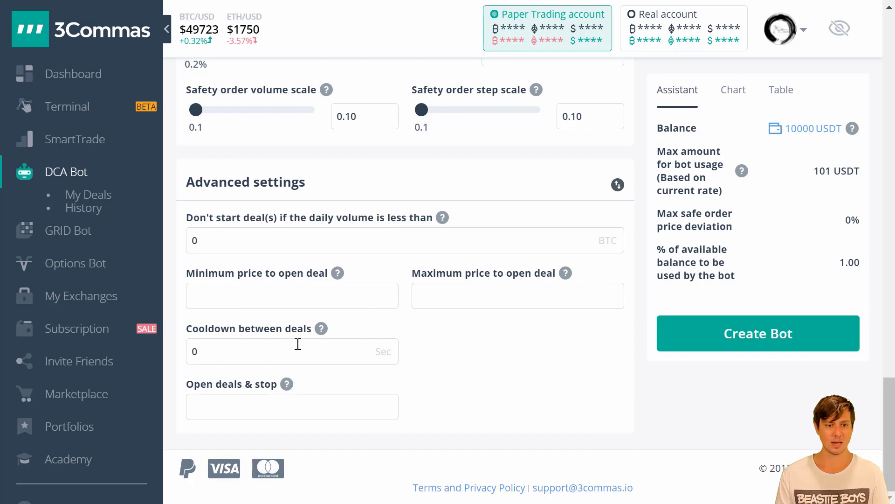
drag(224, 352, 151, 352)
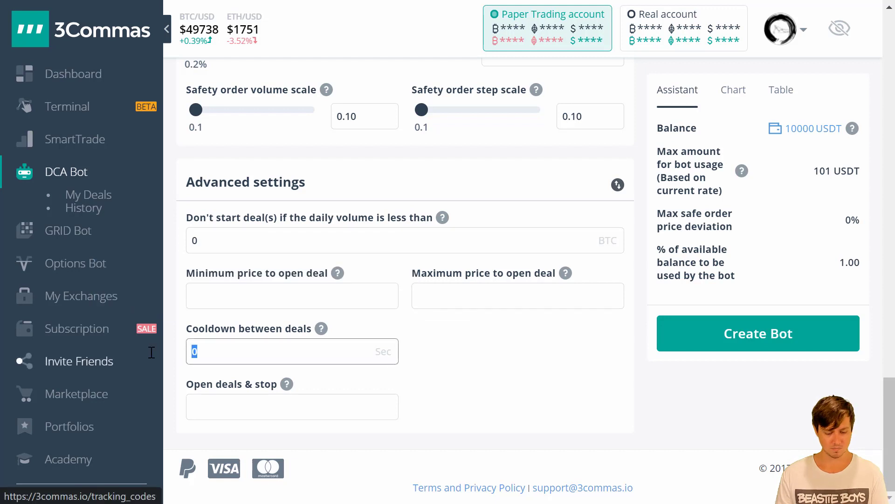
text(60)
click(475, 379)
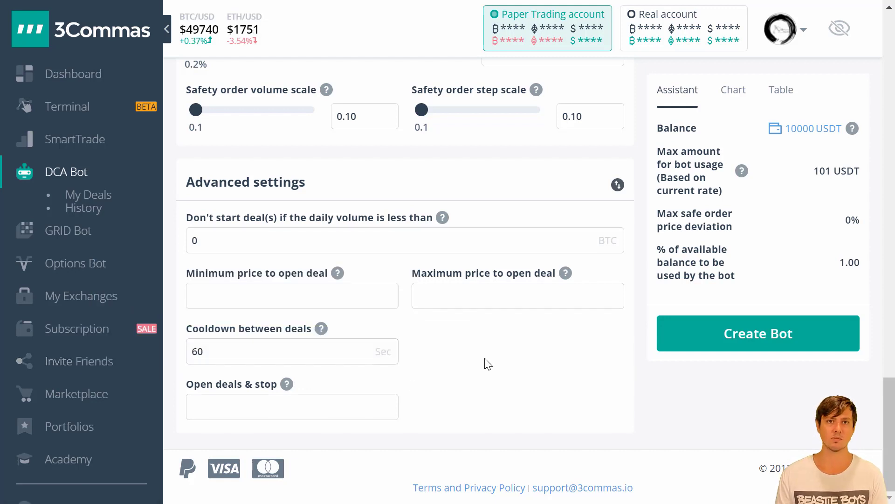
double_click(255, 355)
click(464, 358)
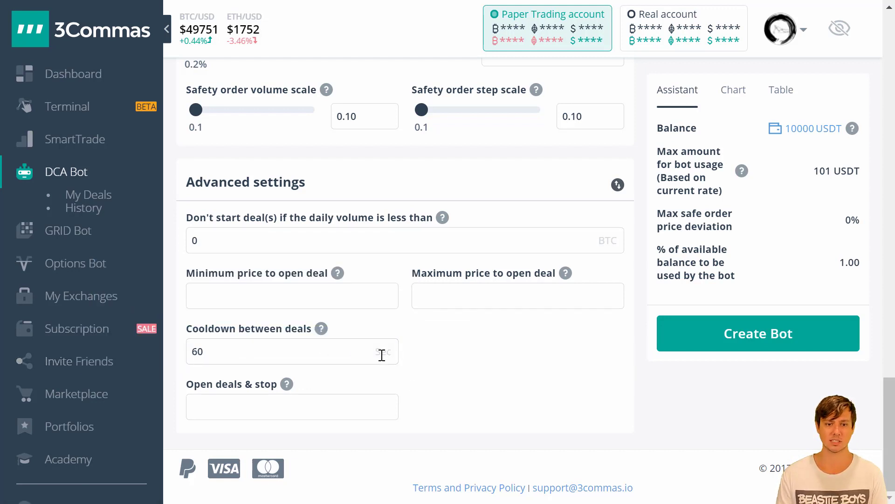
mouse_move(322, 337)
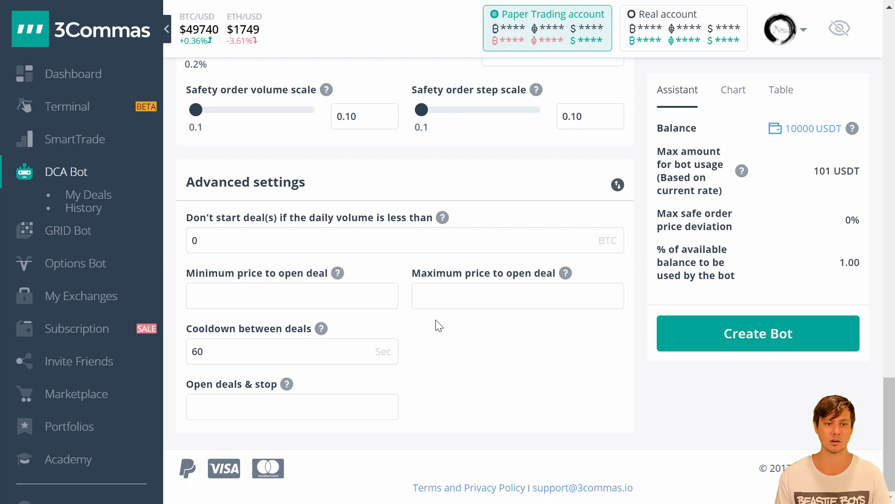
drag(288, 354, 178, 358)
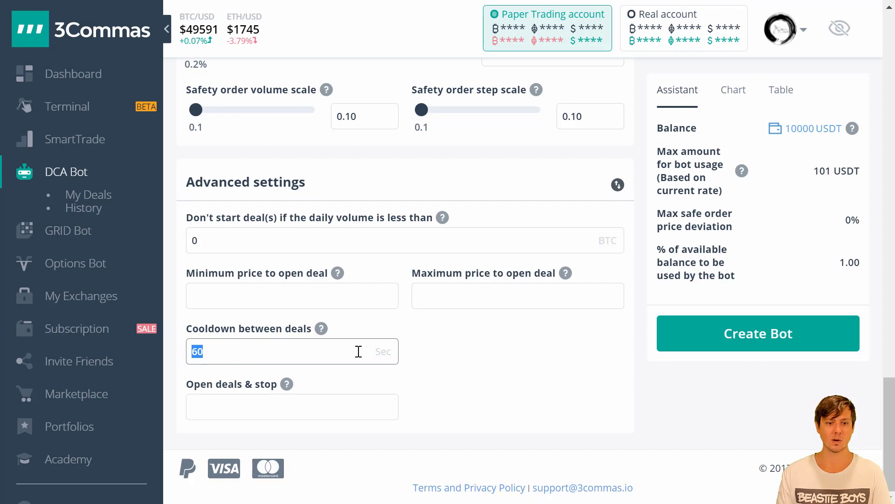
click(465, 361)
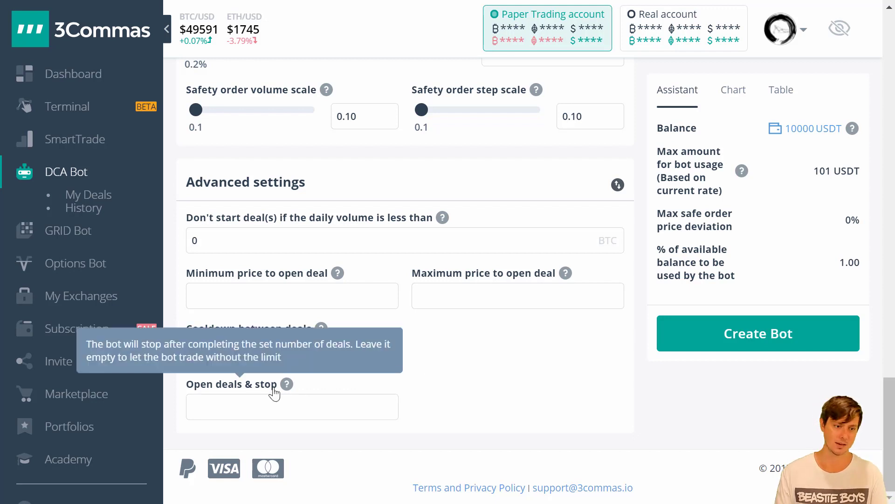
- Submit the bot with Create Bot, which fails because price deviation 0.20 must exceed 0.2
mouse_move(285, 389)
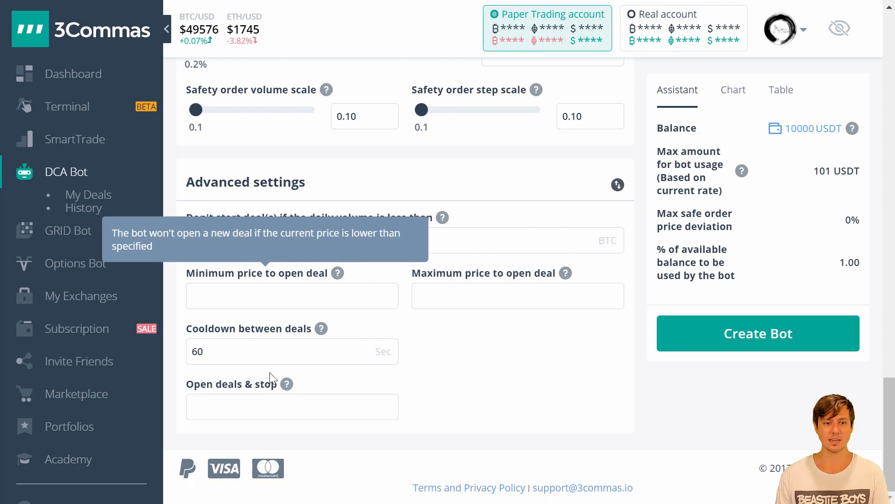
mouse_move(178, 319)
mouse_down()
mouse_move(177, 369)
mouse_move(434, 377)
mouse_move(200, 307)
mouse_up()
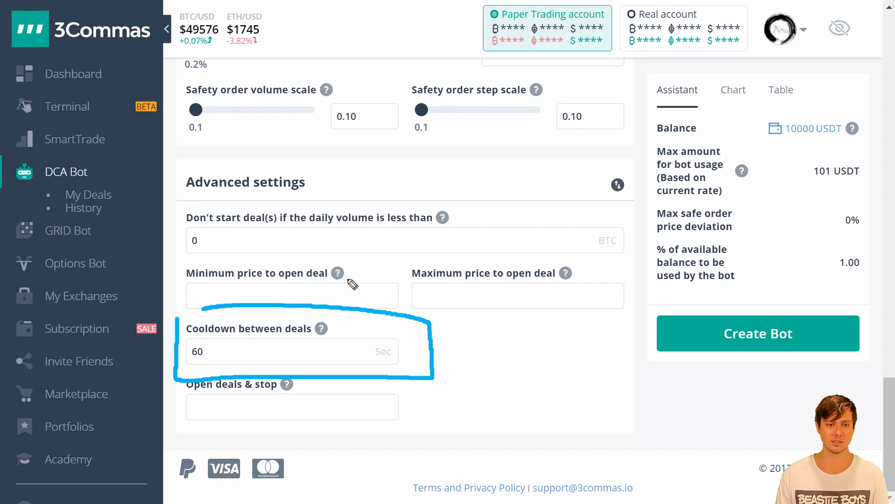
key(Escape)
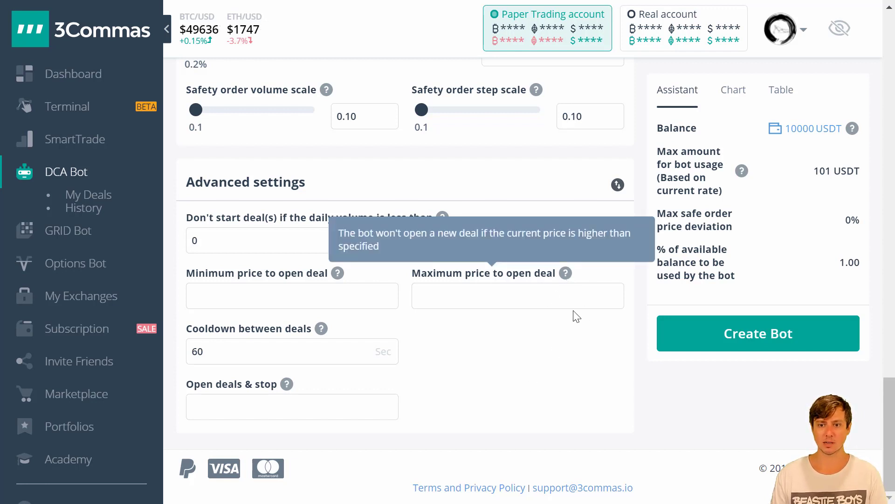
click(757, 335)
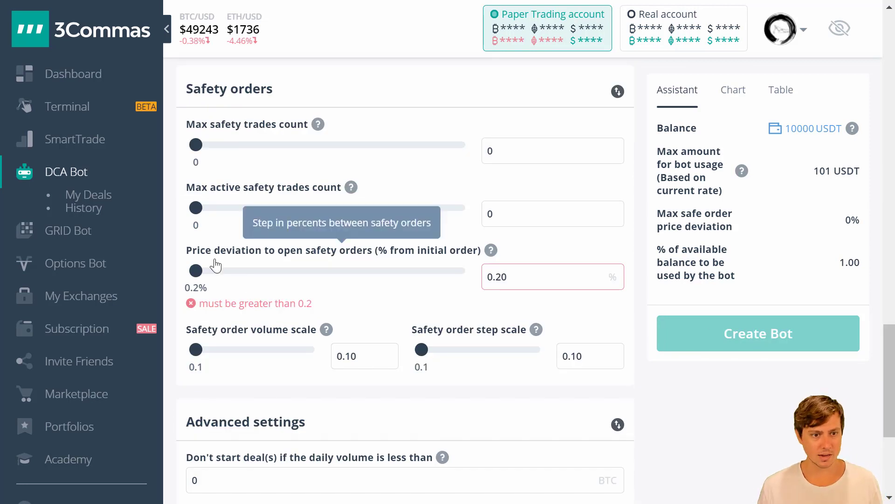
- Raise the safety-order price deviation from 0.20 to 0.21% and create the bot
triple_click(295, 302)
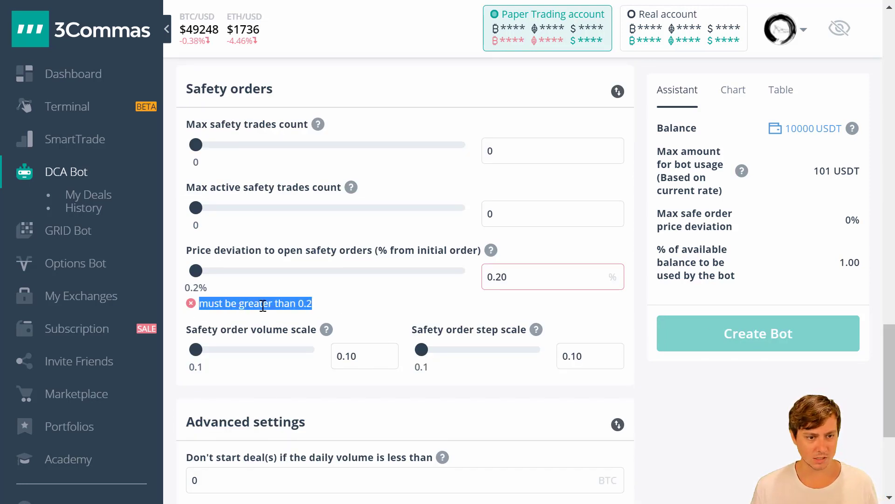
click(300, 306)
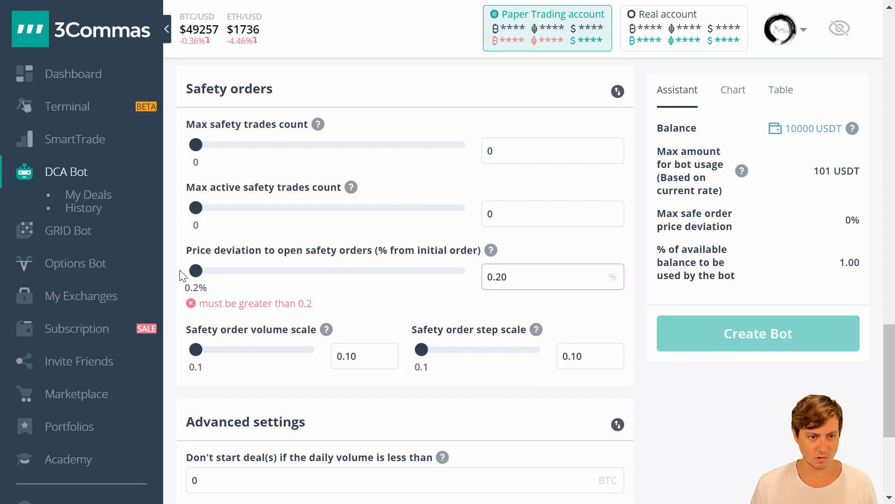
drag(509, 273, 502, 271)
text(1)
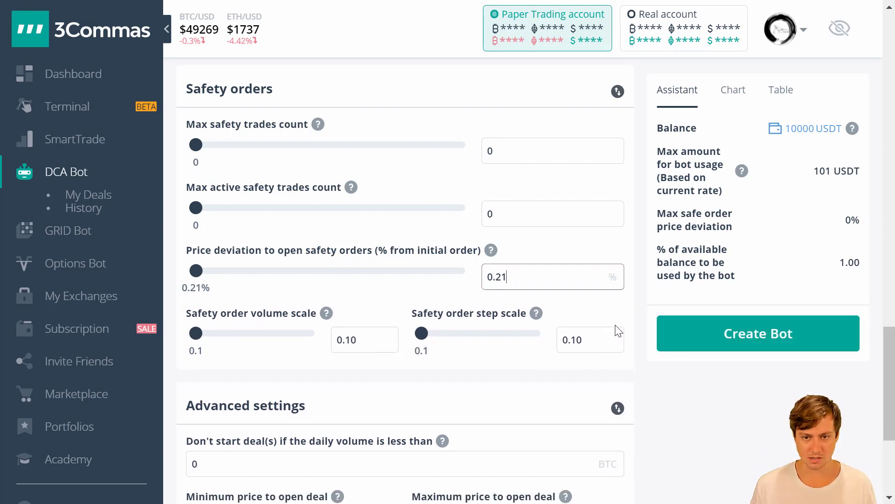
click(734, 334)
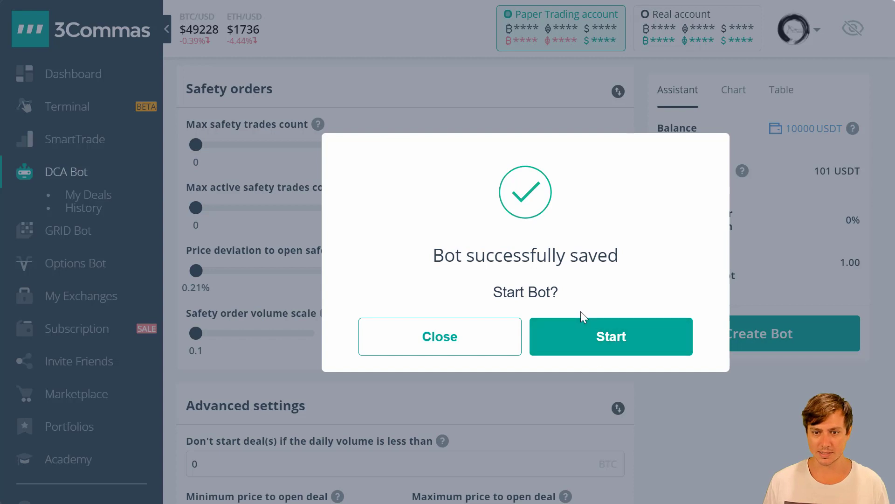
- Start the Binance Test bot and acknowledge the 'Bot is turned on' notice
click(630, 349)
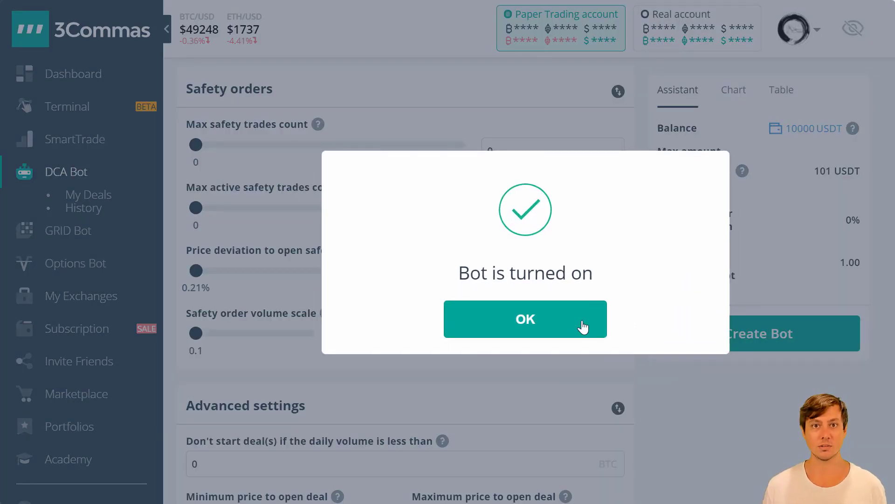
click(583, 326)
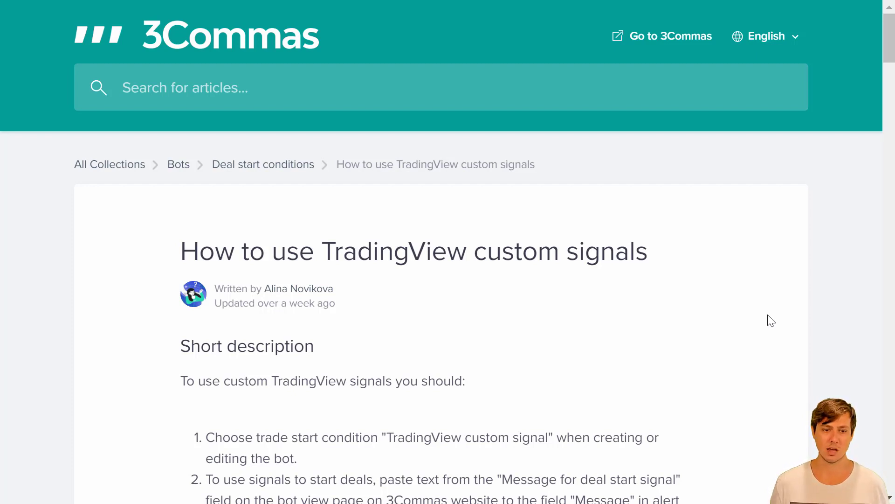
- Scroll the TradingView custom signals article down to the Enable Webhooks section
drag(889, 32, 889, 312)
drag(473, 256, 181, 258)
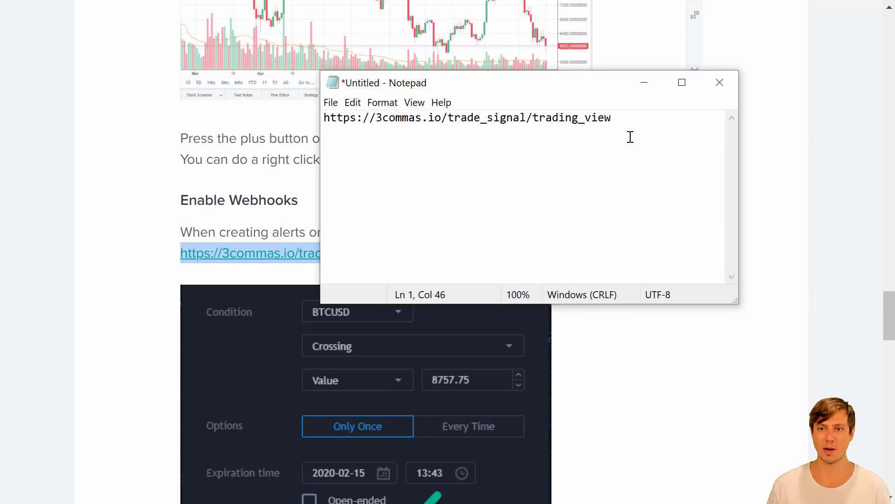
drag(563, 97, 602, 92)
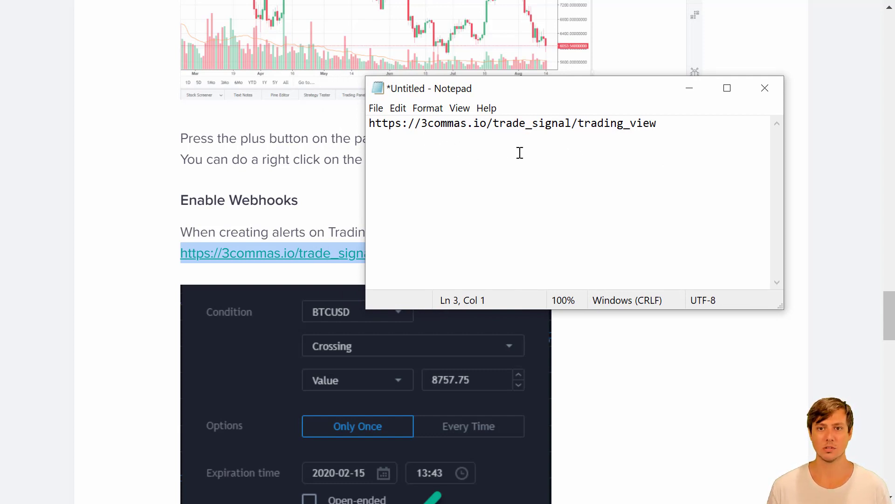
drag(666, 123, 367, 129)
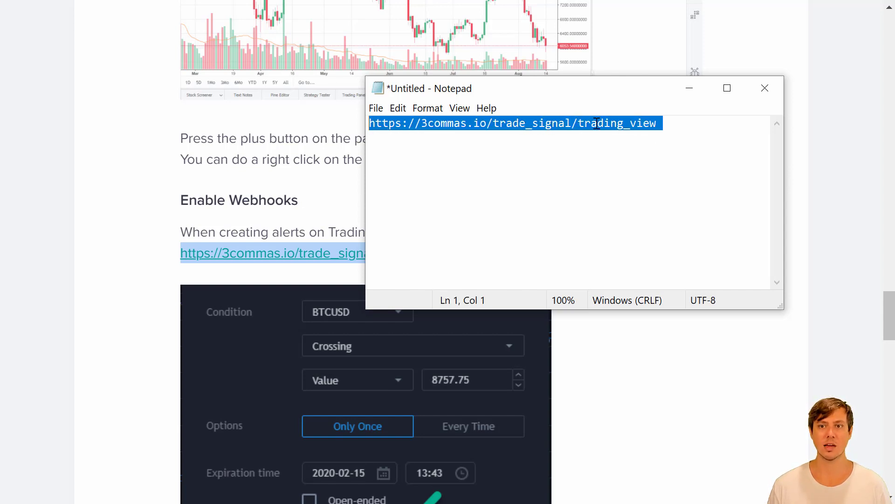
click(483, 174)
triple_click(458, 125)
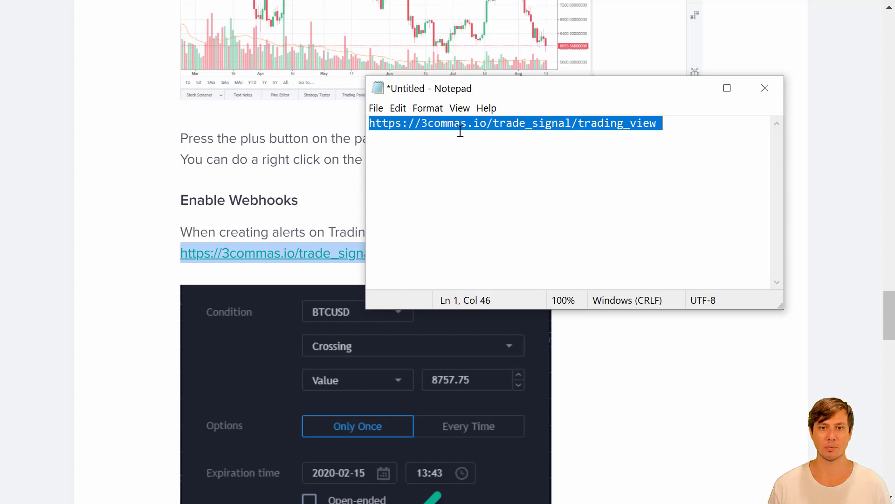
click(505, 177)
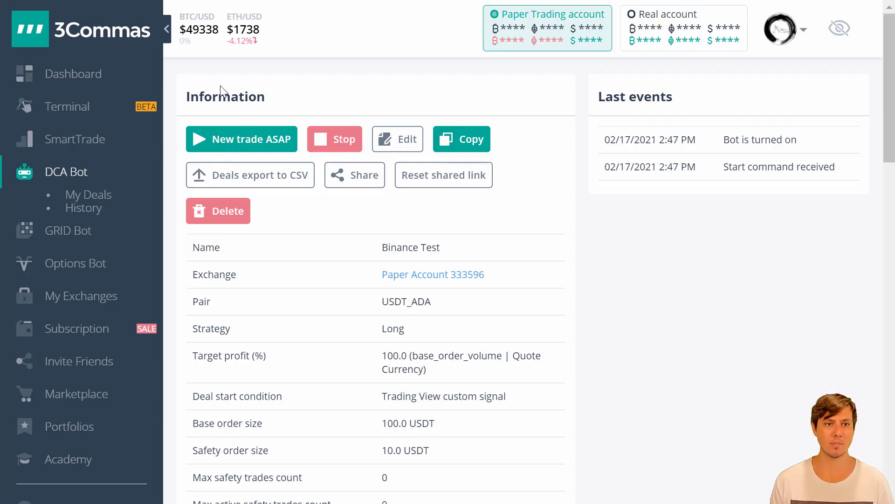
- Return to the My Bots list through DCA Bot in the sidebar
double_click(226, 96)
click(248, 105)
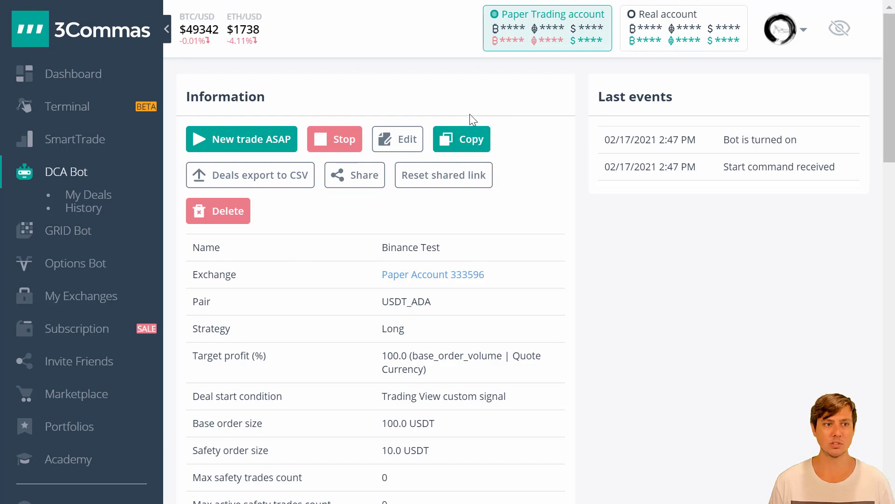
click(63, 178)
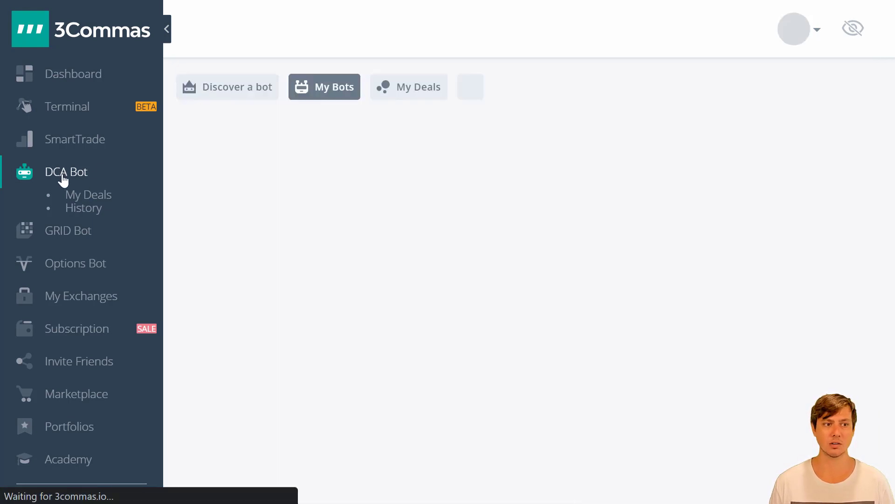
- Scroll down the Binance Test bot's information page and highlight its settings rows
mouse_move(37, 154)
mouse_down()
mouse_move(135, 158)
mouse_move(47, 160)
mouse_up()
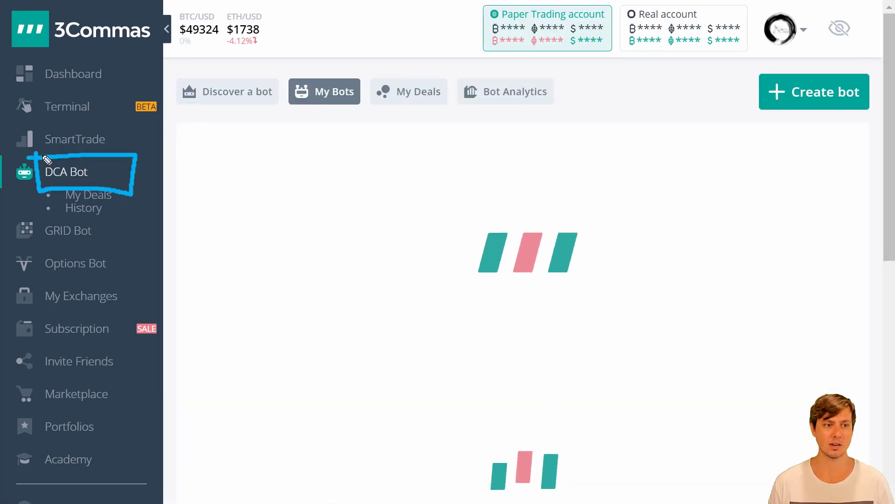
scroll(344, 192, down, 8)
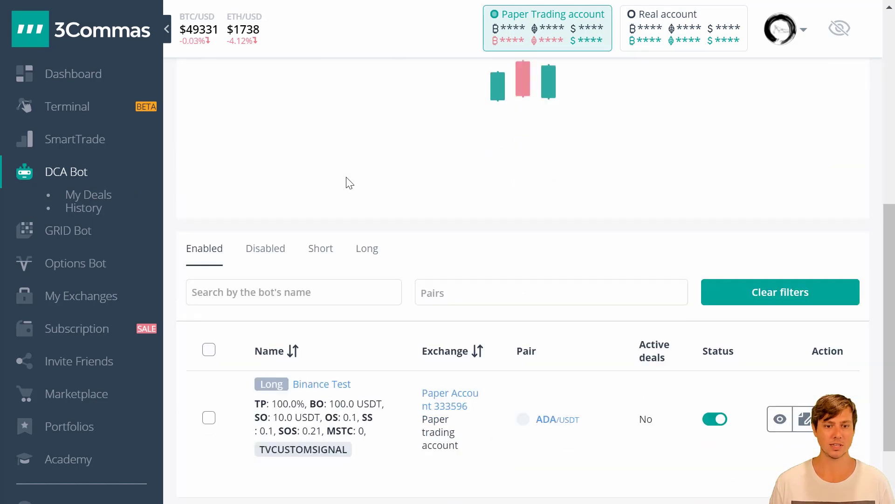
scroll(357, 186, down, 2)
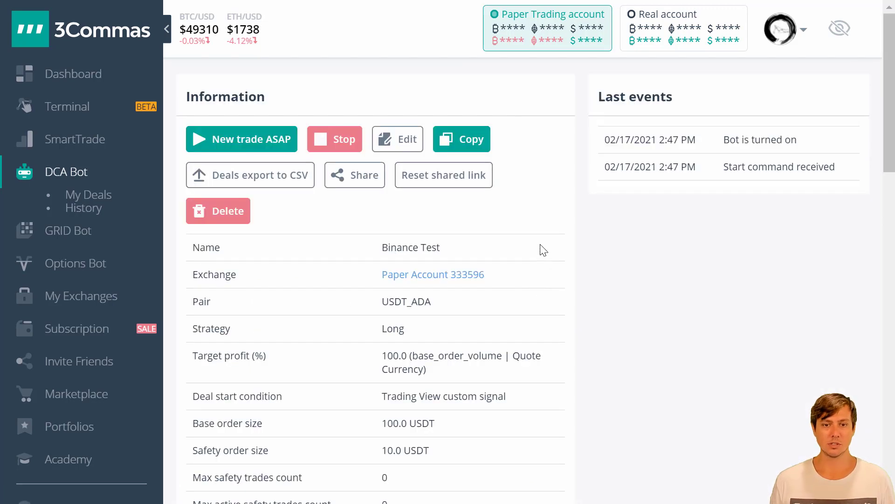
scroll(540, 238, down, 15)
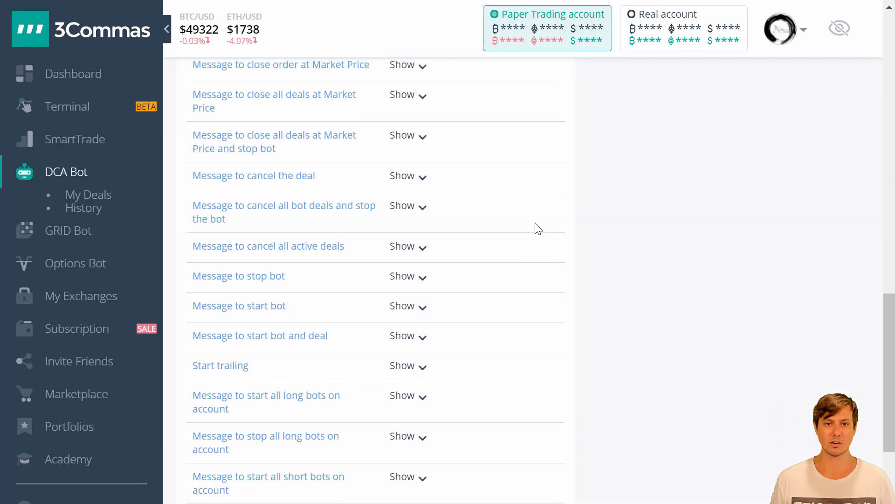
mouse_move(178, 173)
mouse_down()
mouse_move(187, 476)
mouse_move(455, 182)
mouse_move(529, 460)
mouse_move(525, 499)
mouse_up()
drag(189, 346, 314, 341)
drag(189, 387, 306, 385)
drag(197, 414, 377, 408)
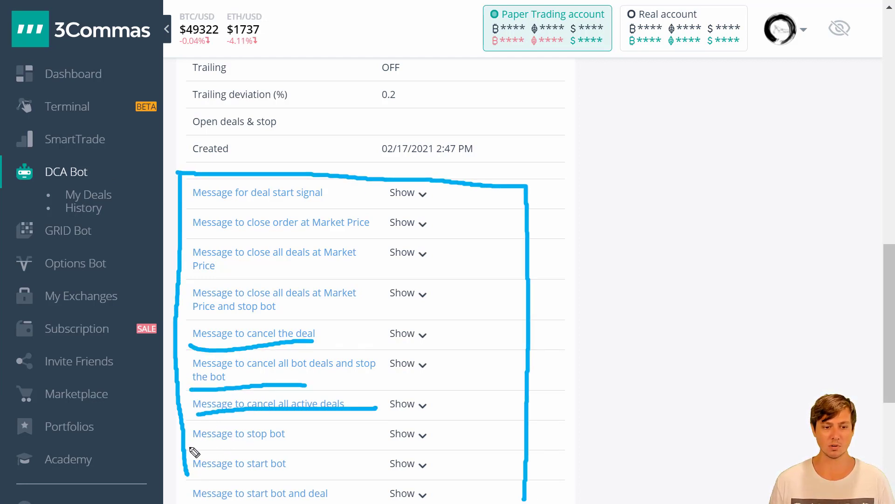
drag(188, 447, 274, 450)
drag(192, 476, 294, 477)
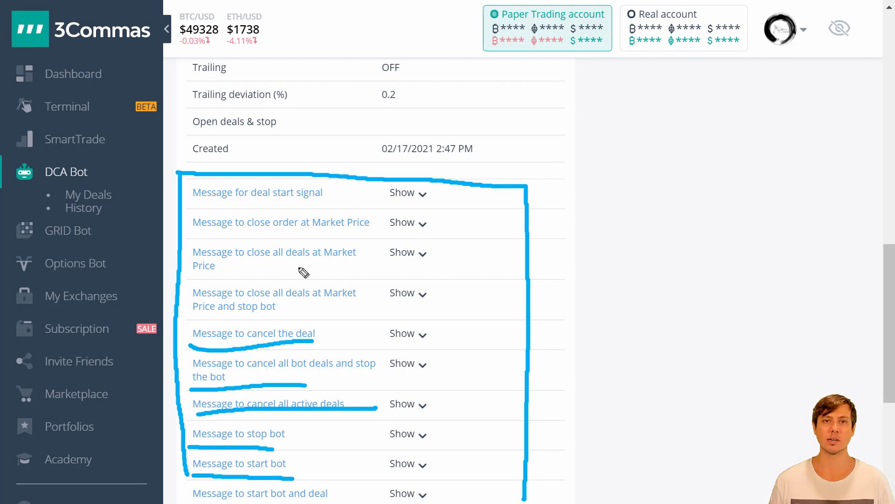
key(Escape)
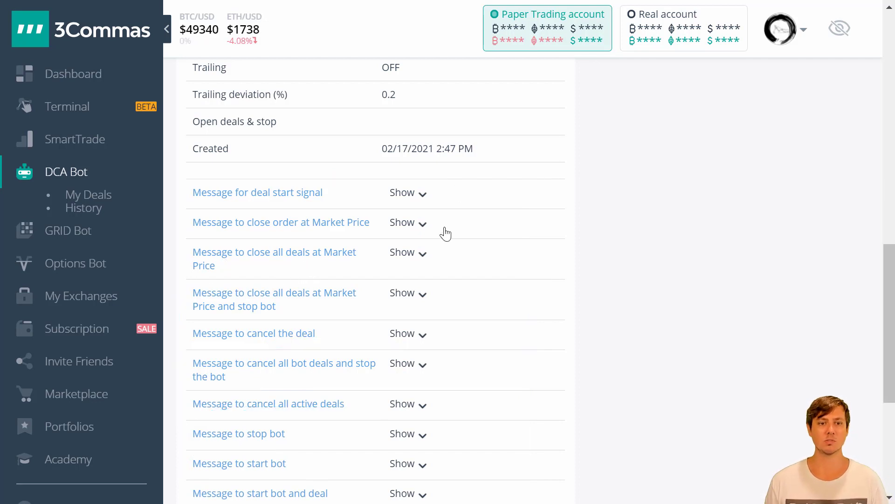
- Bring the TradingView 'Message for…' rows into view and highlight them
mouse_move(182, 179)
mouse_down()
mouse_move(183, 212)
mouse_move(273, 240)
mouse_move(460, 229)
mouse_move(185, 180)
mouse_move(210, 203)
mouse_move(325, 206)
mouse_up()
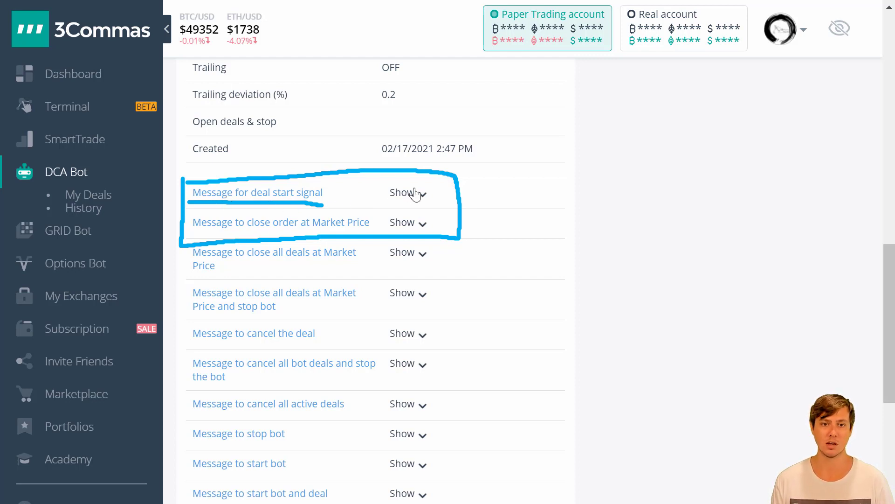
scroll(416, 195, up, 10)
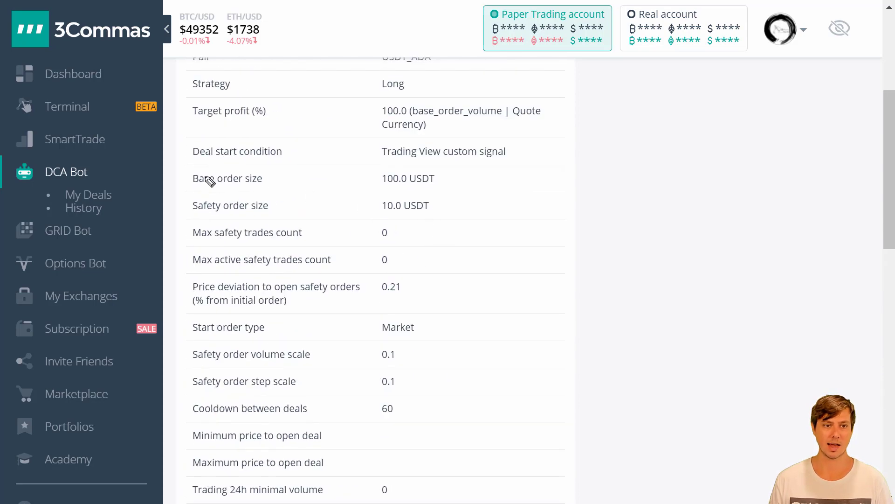
drag(184, 188, 271, 191)
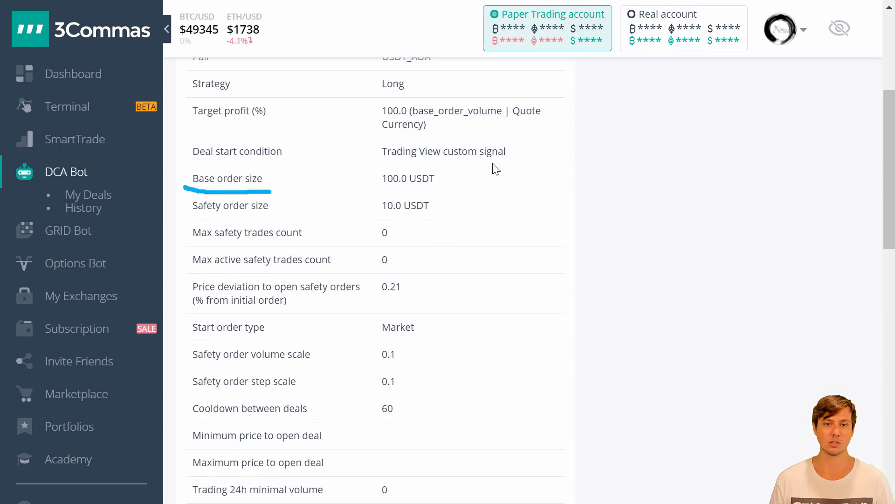
scroll(423, 178, down, 9)
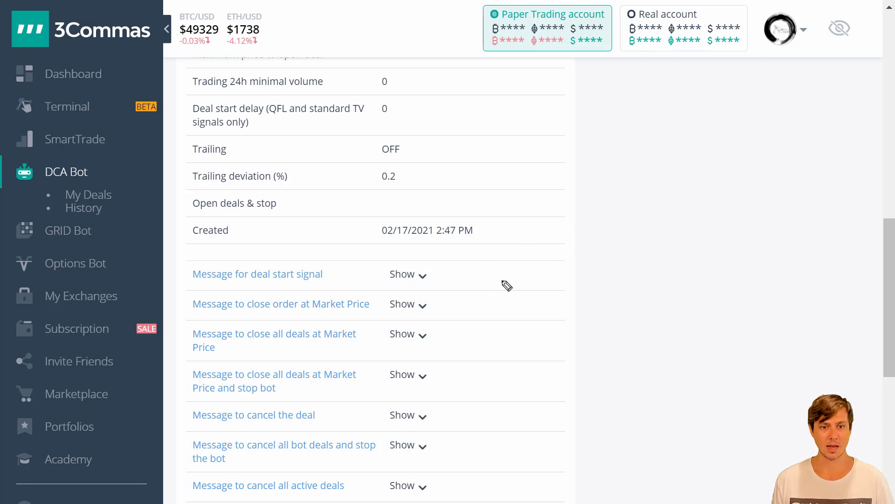
drag(187, 317, 377, 315)
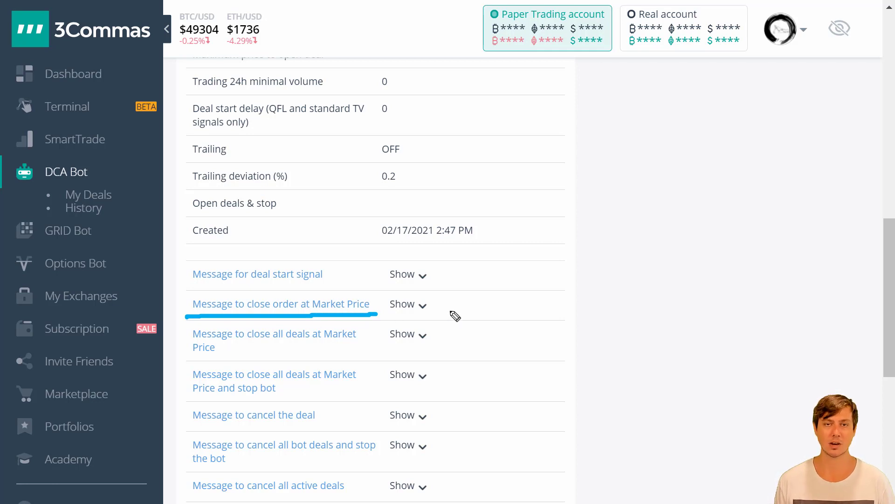
- Reveal the 'Message for deal start signal' and 'Message to close order at Market Price' JSON
click(422, 276)
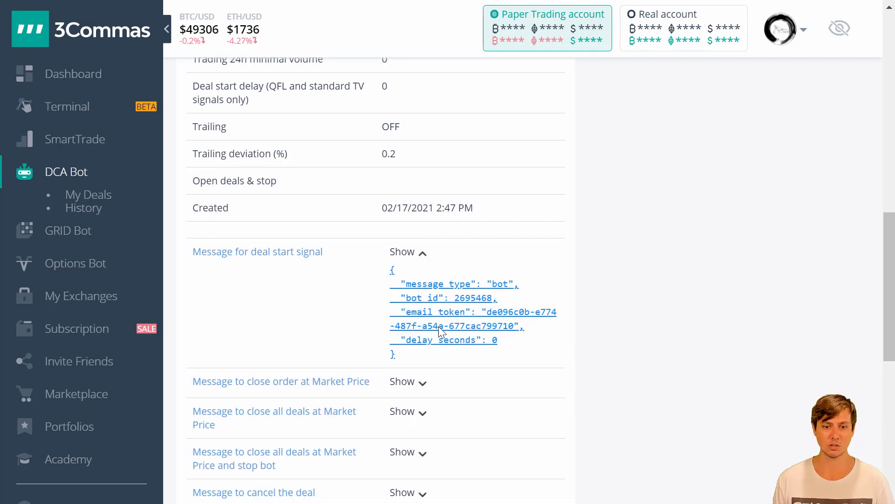
scroll(438, 326, down, 1)
click(422, 328)
- Copy the close-at-market-price JSON message and paste it into the Notepad note
drag(414, 295, 392, 210)
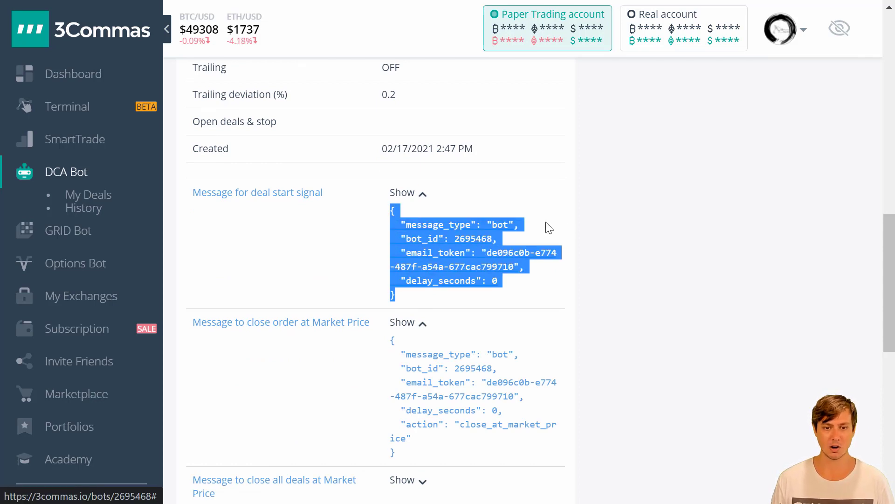
drag(461, 336, 555, 431)
click(410, 457)
drag(411, 457, 385, 346)
key(ctrl+c)
key(alt+Tab)
key(ctrl+v)
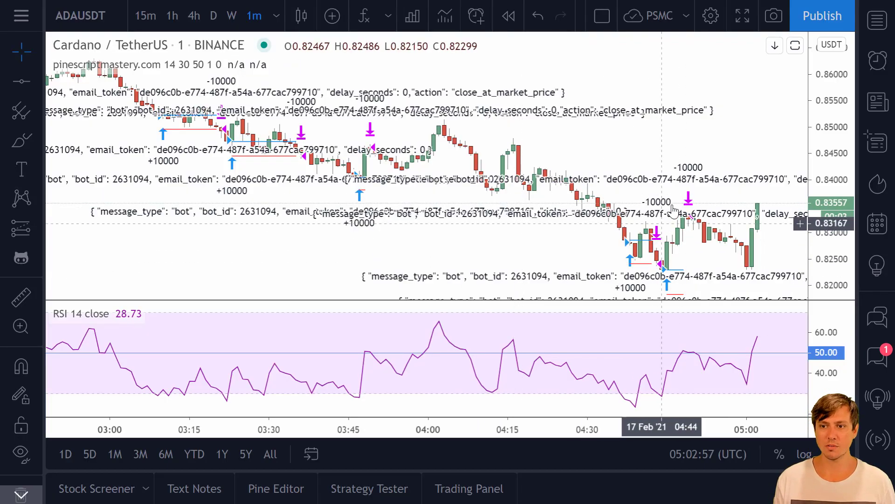
- Move the Notepad note off the chart and hide it to reveal the ADAUSDT chart
drag(736, 134, 635, 134)
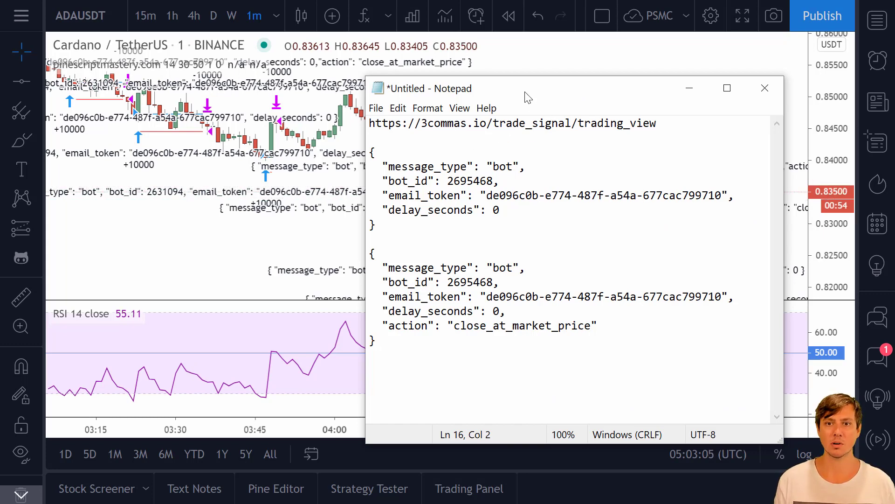
drag(536, 98, 701, 120)
key(alt+Tab)
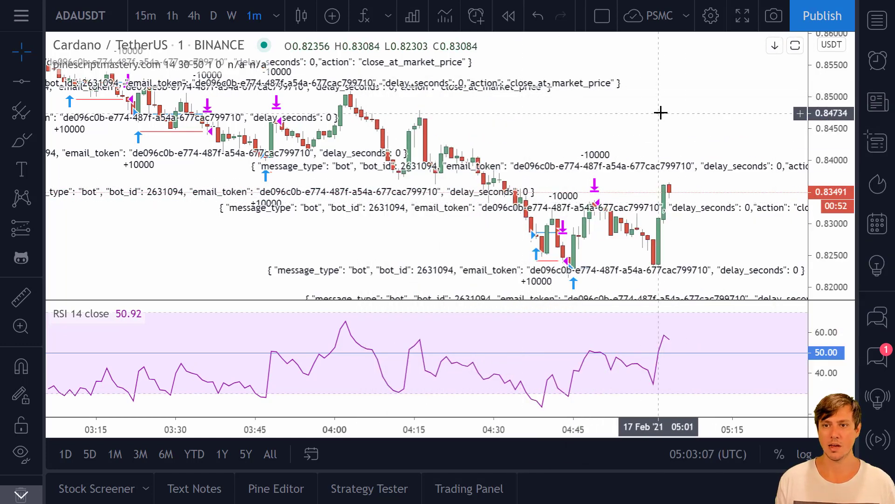
- Start an ADAUSDT price alert that sends to the saved 3commas webhook URL
right_click(687, 196)
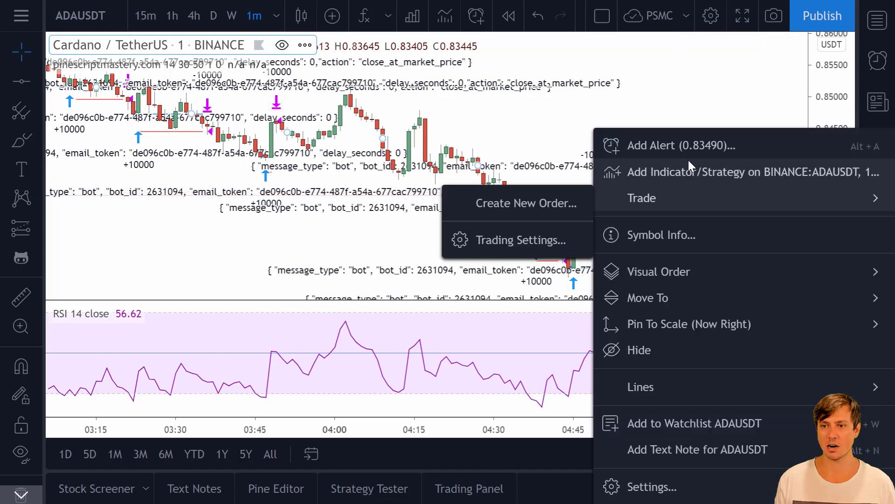
click(682, 152)
scroll(490, 187, down, 5)
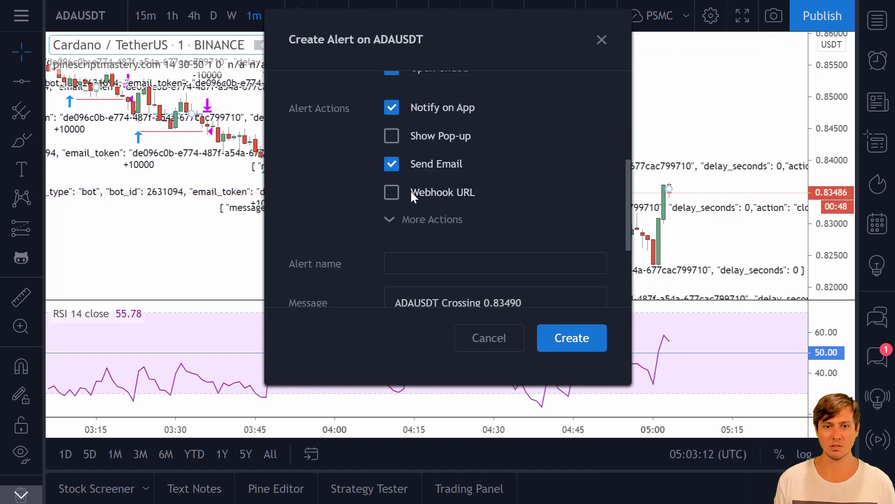
click(392, 193)
click(444, 215)
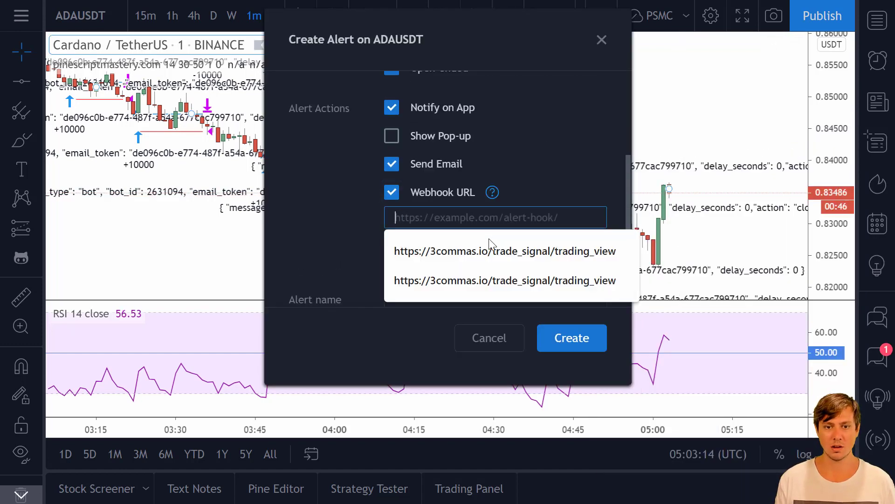
click(488, 253)
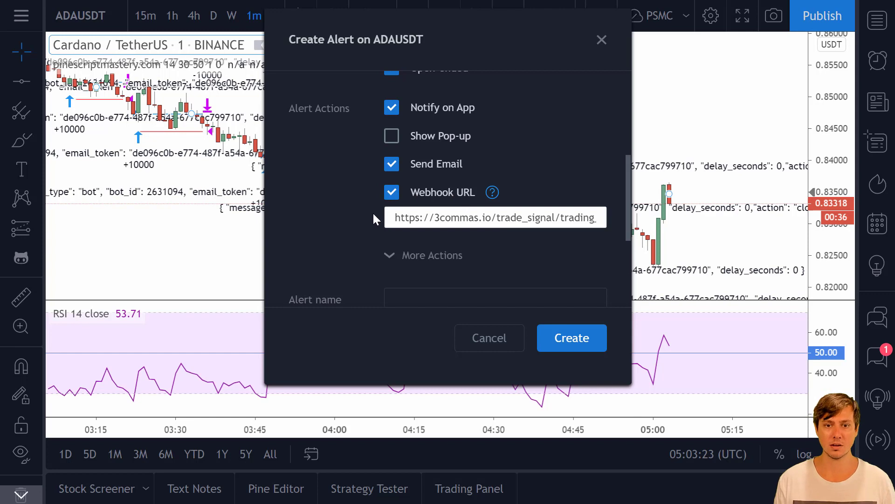
- Turn off the alert's email, app notification and sound actions
scroll(373, 217, up, 1)
click(392, 222)
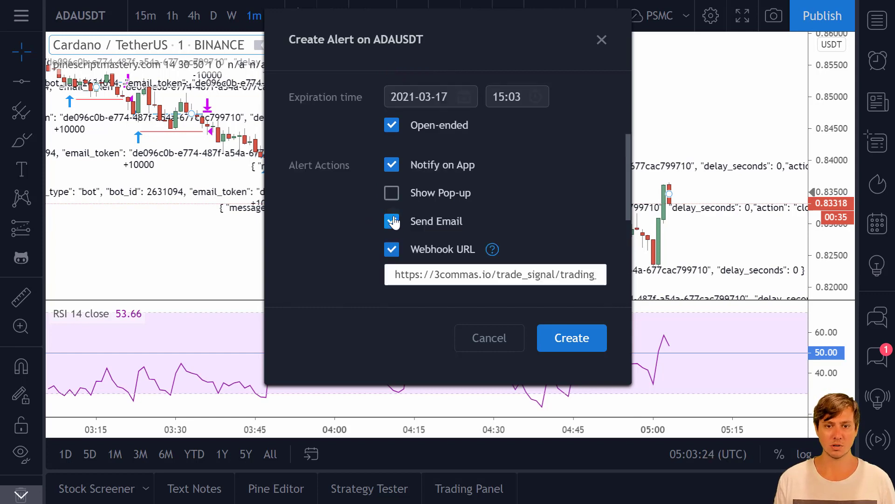
click(393, 169)
scroll(500, 189, down, 1)
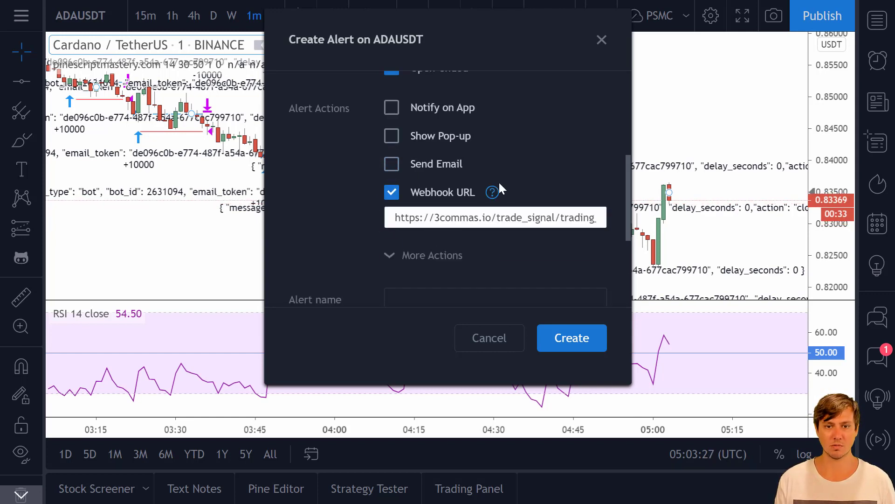
click(434, 256)
click(403, 231)
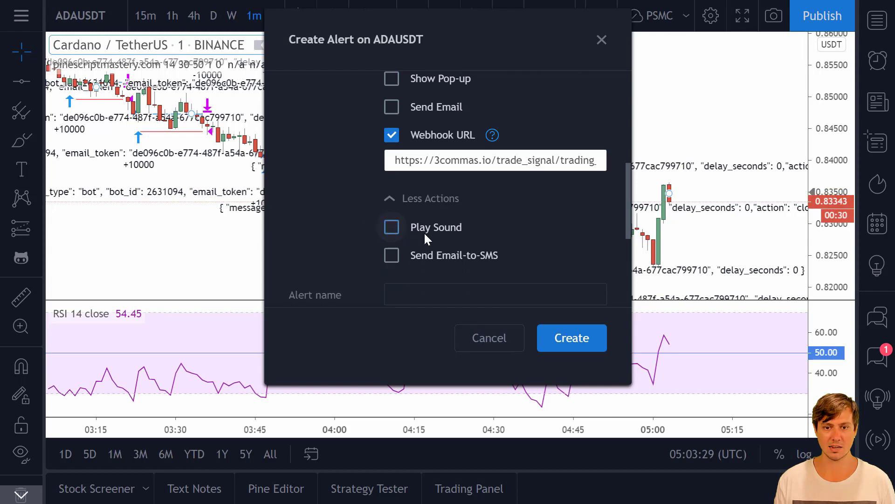
scroll(466, 238, down, 1)
scroll(484, 244, up, 1)
scroll(507, 178, up, 4)
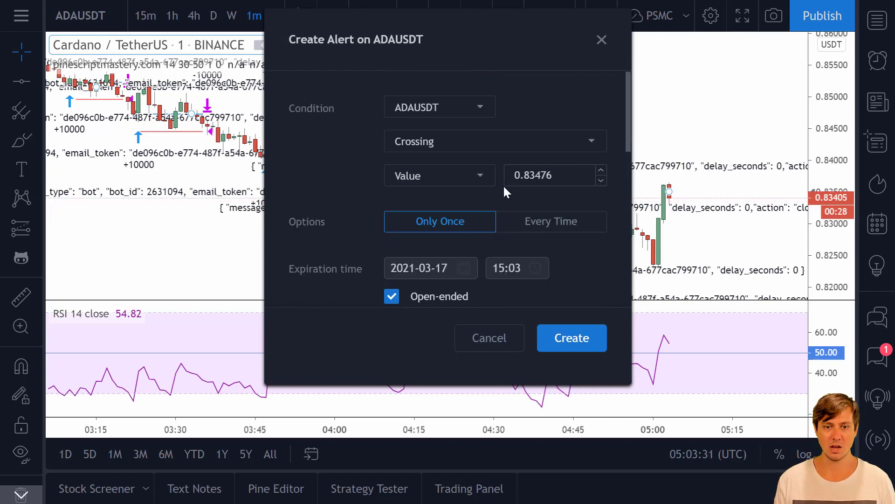
scroll(373, 211, down, 5)
- Name the alert 3commas, replace its message with the deal-start JSON, and create it
click(417, 238)
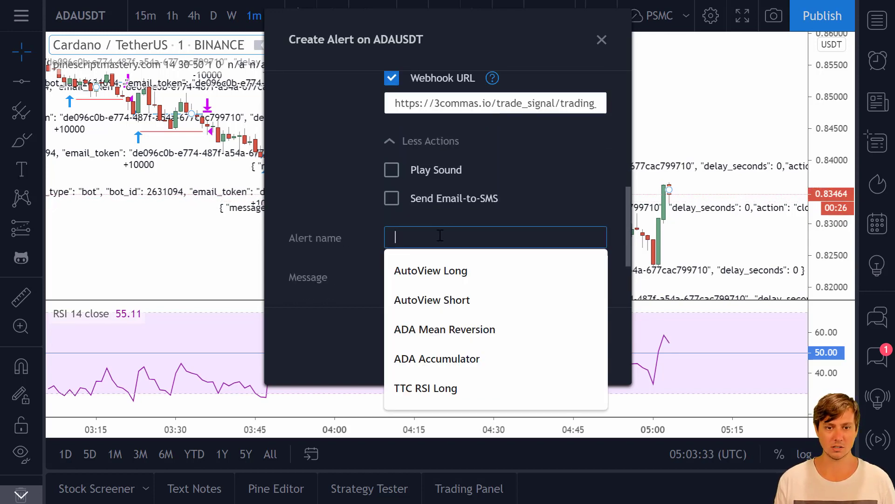
text(3commas)
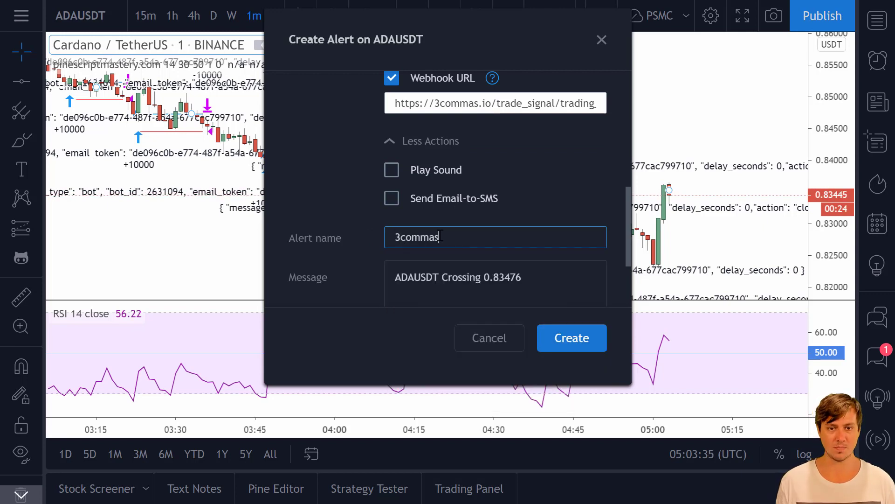
click(387, 285)
scroll(394, 261, down, 2)
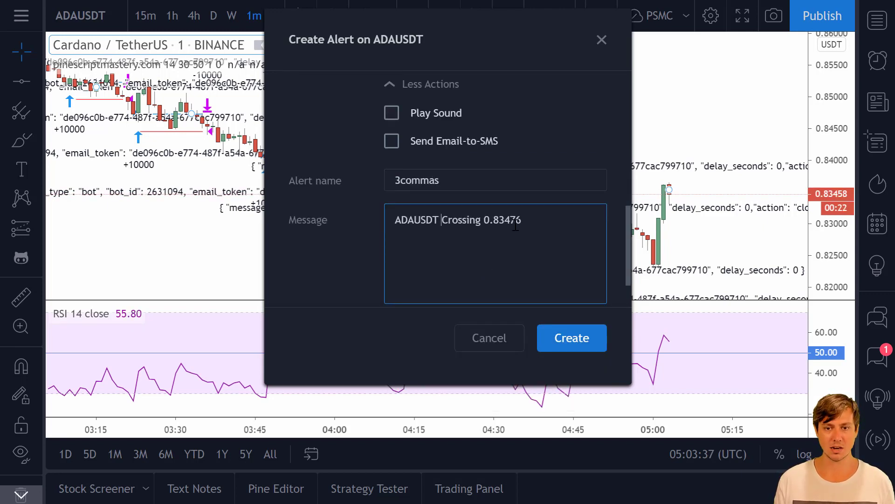
drag(390, 209, 392, 241)
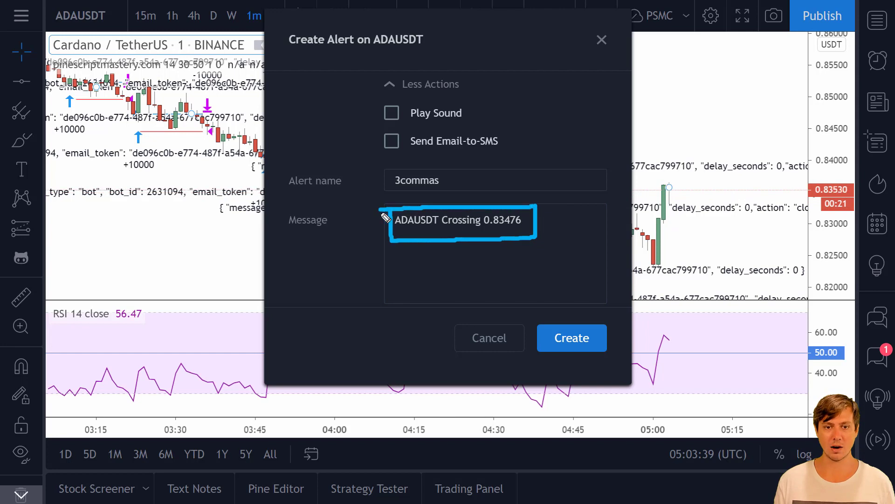
key(Escape)
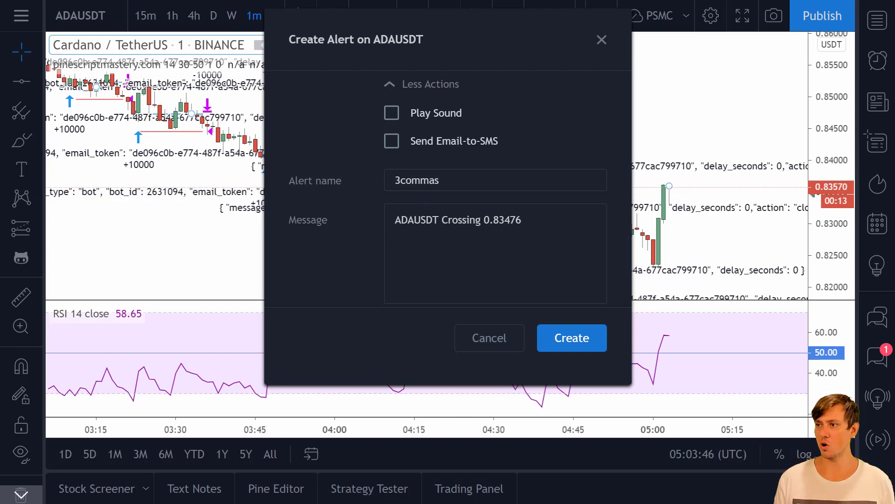
triple_click(571, 227)
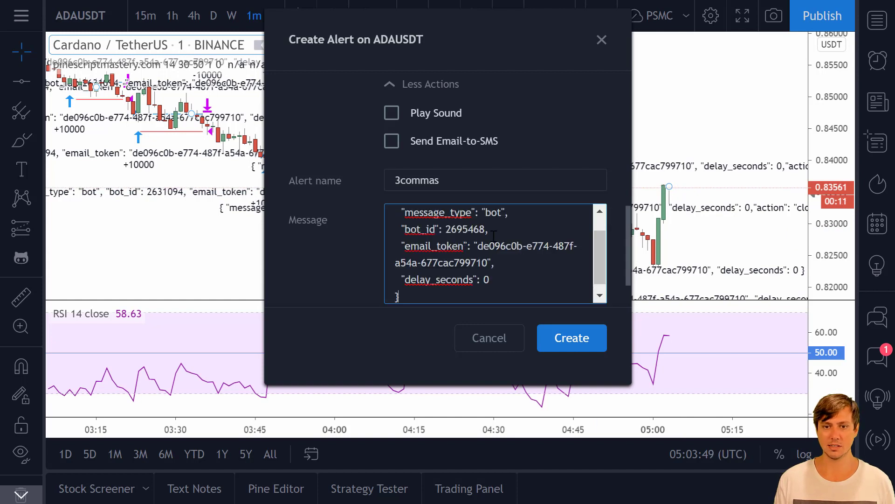
scroll(467, 233, down, 2)
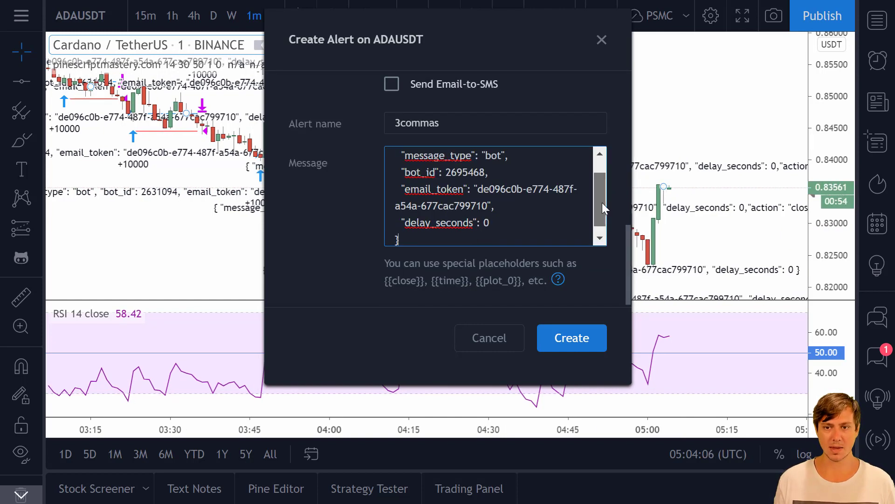
mouse_move(602, 202)
mouse_down()
mouse_move(602, 192)
mouse_move(597, 212)
mouse_up()
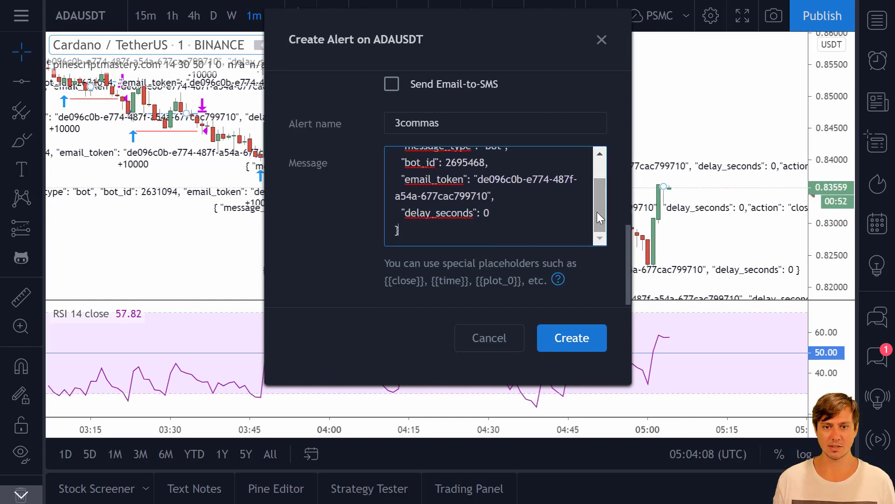
click(574, 339)
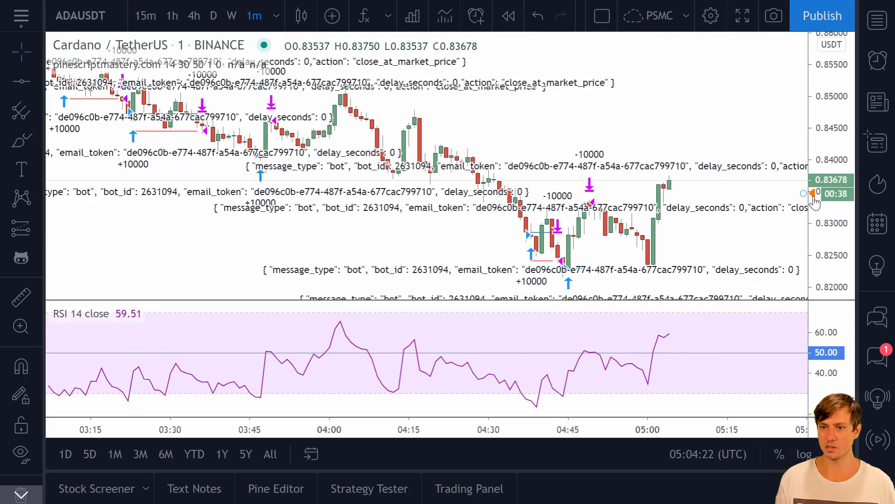
- Edit the chart's alert, set its crossing Value to 0.8368, and save it
double_click(813, 194)
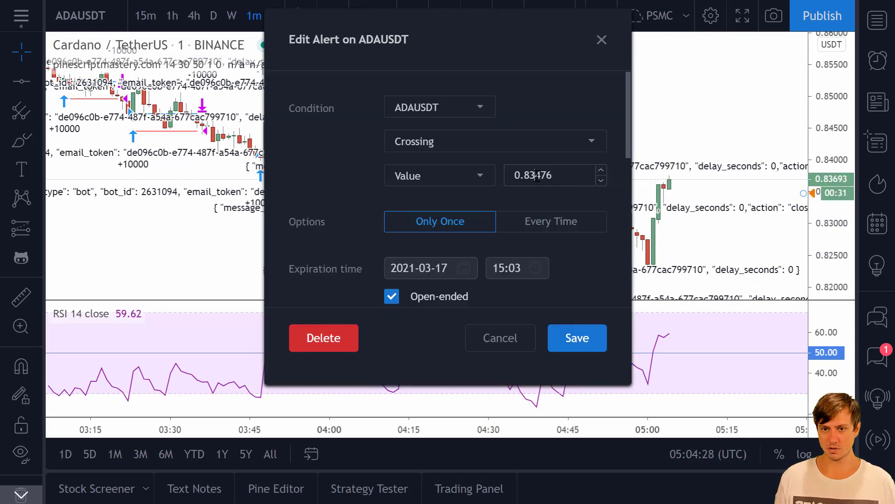
drag(533, 176, 565, 176)
text(68)
click(589, 339)
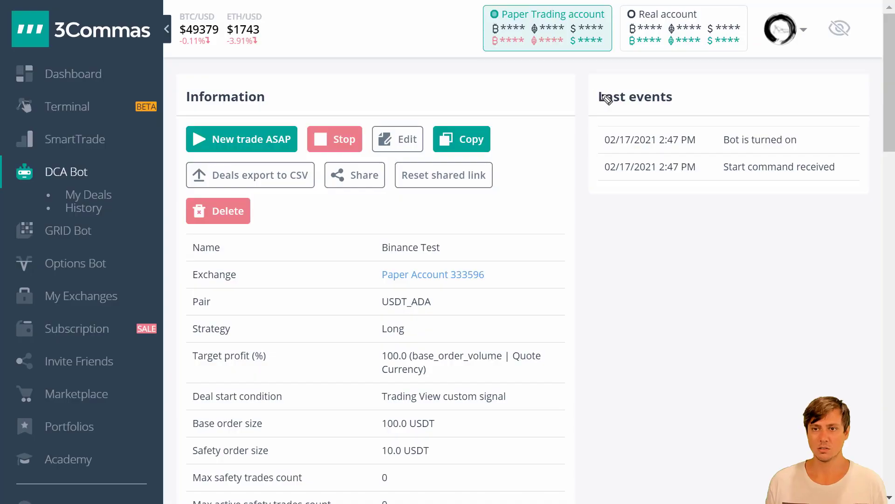
mouse_move(586, 80)
mouse_down()
mouse_move(589, 163)
mouse_move(854, 221)
mouse_move(801, 94)
mouse_up()
key(Escape)
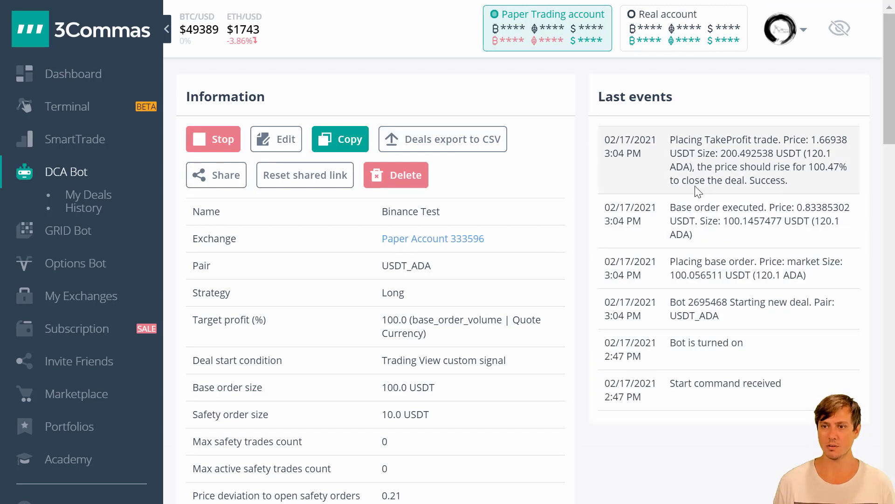
- Review Last events for the new USDT_ADA deal, its executed base order and TakeProfit, then return to TradingView
mouse_move(602, 132)
mouse_down()
mouse_move(596, 302)
mouse_move(817, 306)
mouse_move(859, 168)
mouse_move(606, 124)
mouse_up()
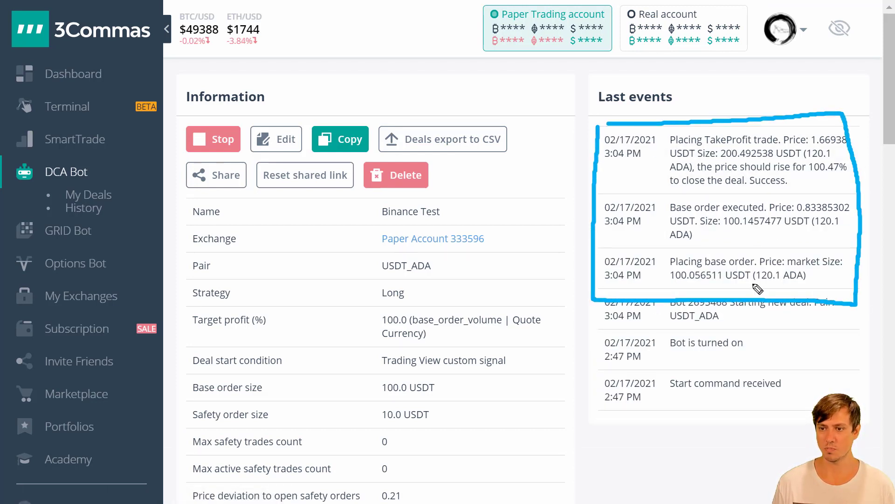
drag(752, 283, 786, 283)
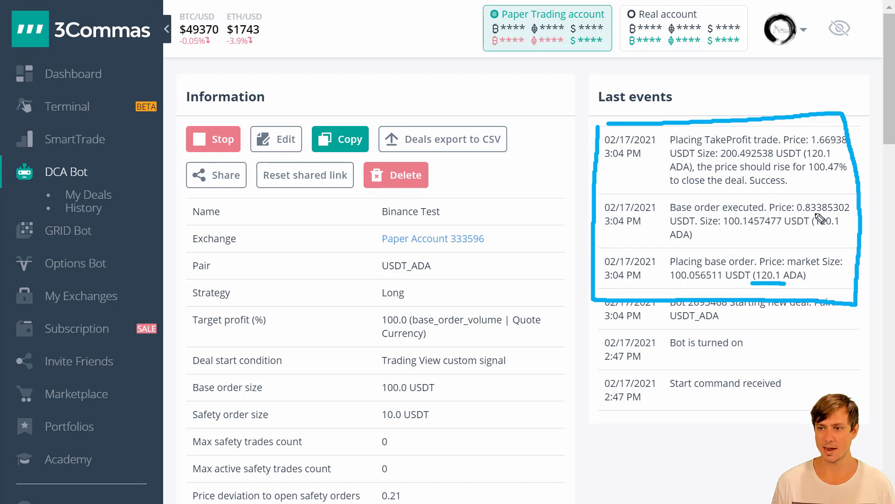
drag(800, 213, 856, 215)
key(e)
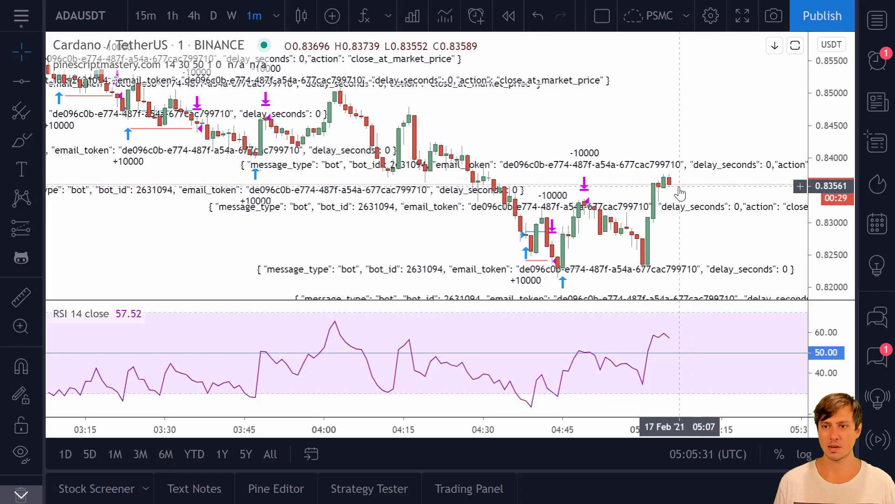
- Create an ADAUSDT alert crossing 0.83574 that sends the close_at_market_price JSON to the webhook
right_click(683, 194)
click(690, 146)
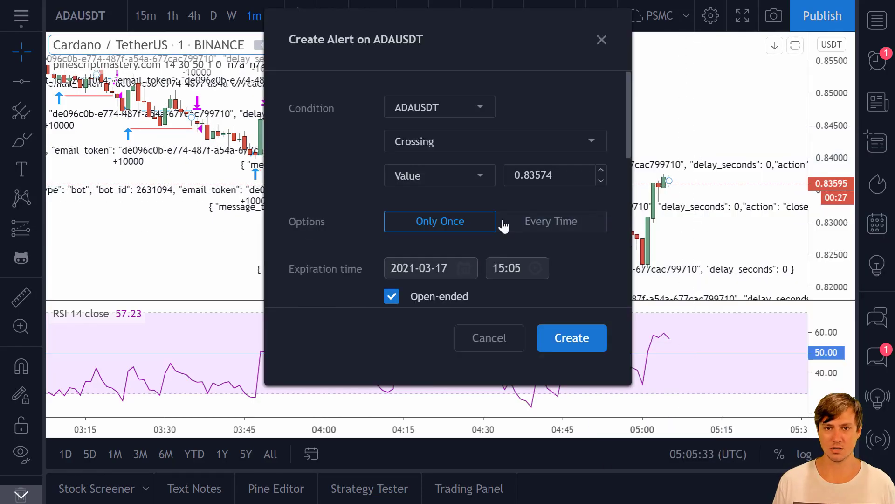
scroll(490, 233, down, 5)
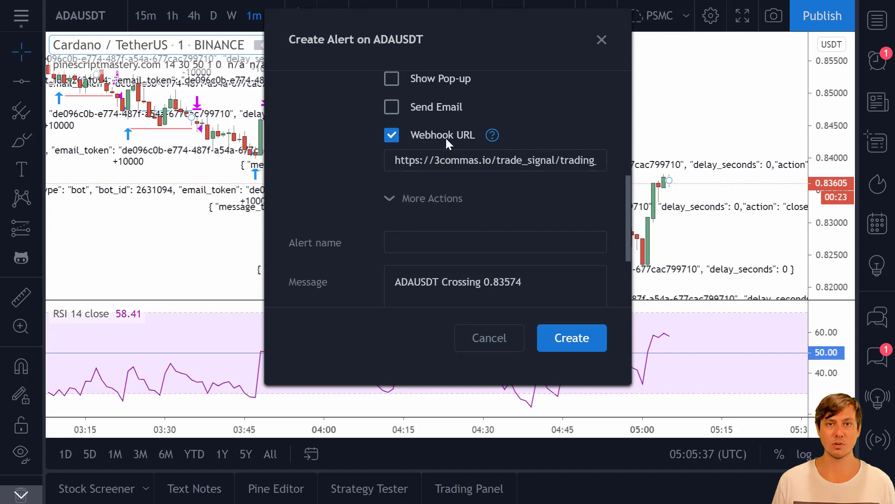
scroll(489, 186, down, 2)
click(565, 225)
key(ctrl+a)
key(ctrl+v)
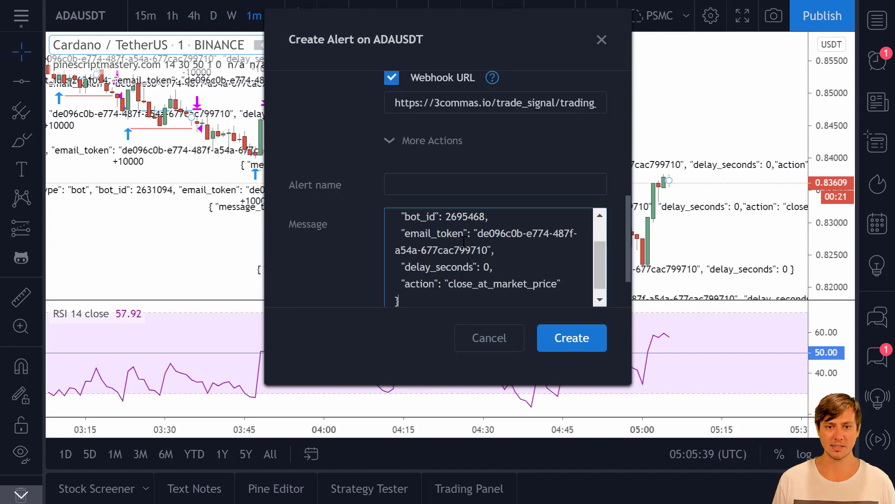
scroll(565, 225, down, 2)
click(571, 338)
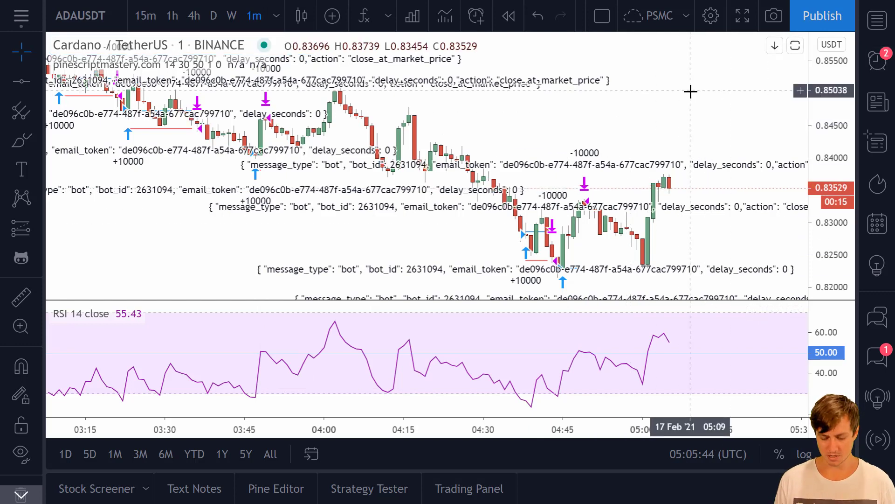
- Read the bot's Closed at Market Price event: the ADA deal closed at 3:05 PM at -0.04%
key(Escape)
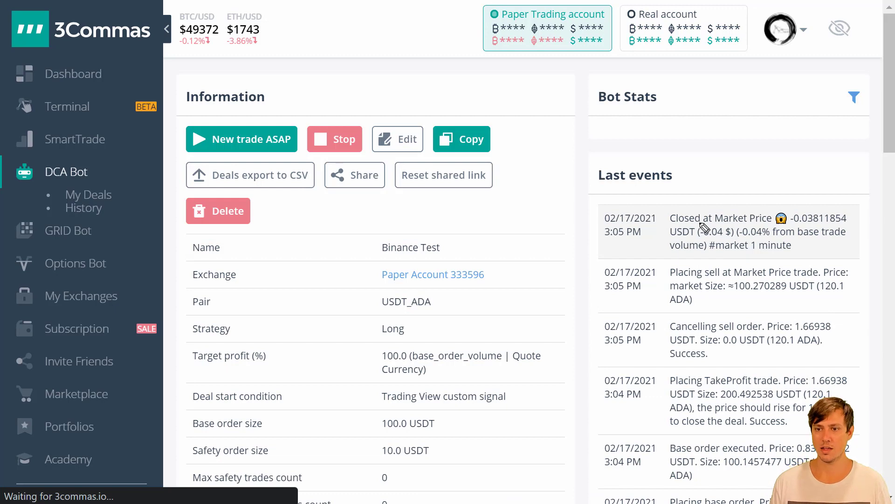
scroll(722, 204, down, 15)
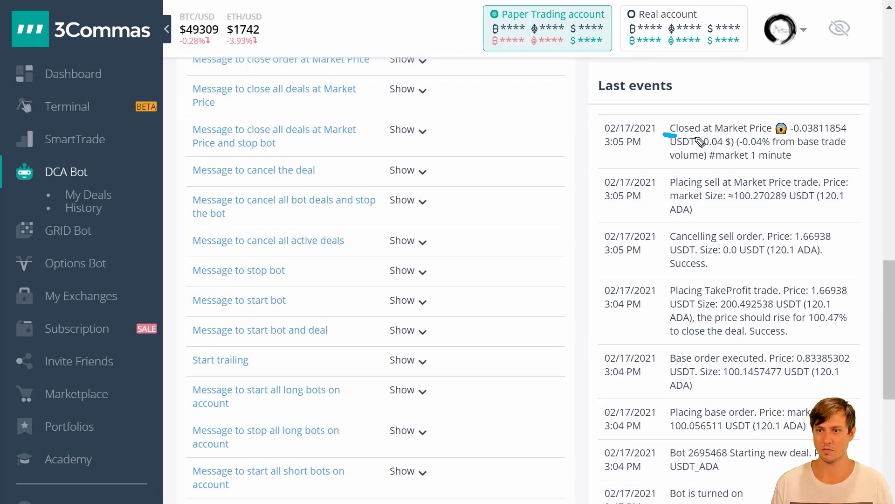
drag(664, 135, 839, 136)
drag(702, 147, 732, 146)
key(Escape)
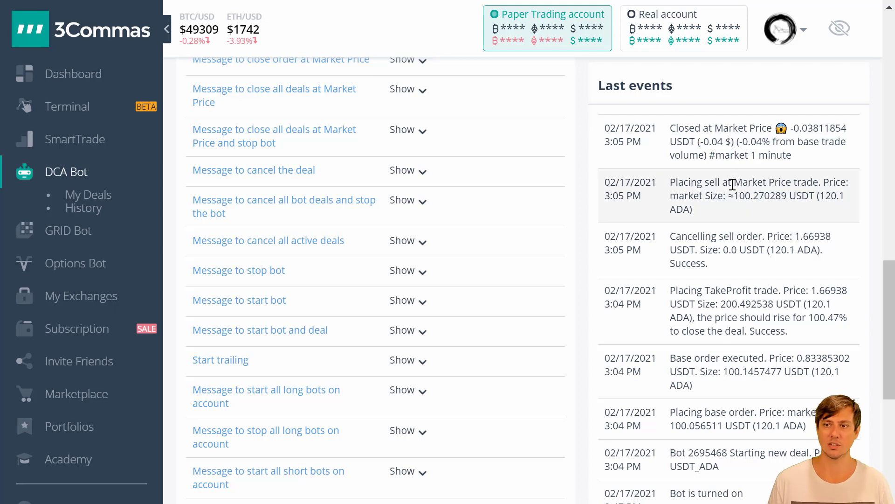
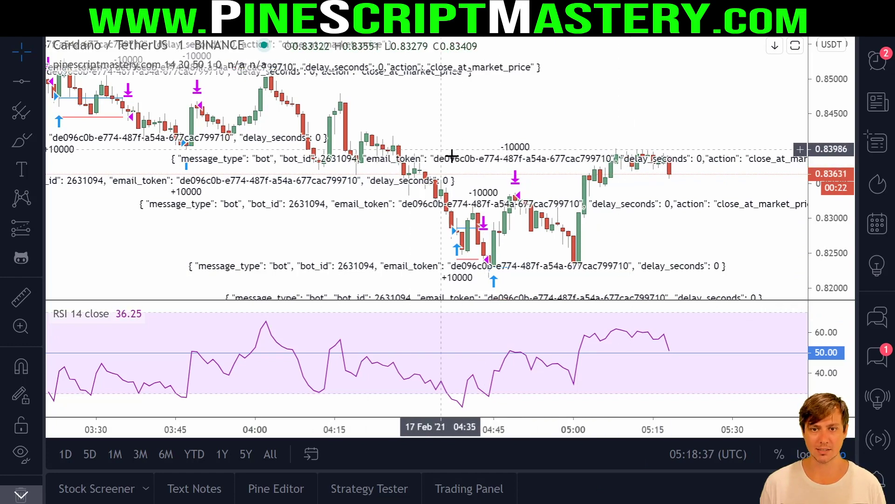
- Open the strategy's Pine Script and inspect the escaped JSON in the line 50 entry comment
scroll(513, 163, left, 10)
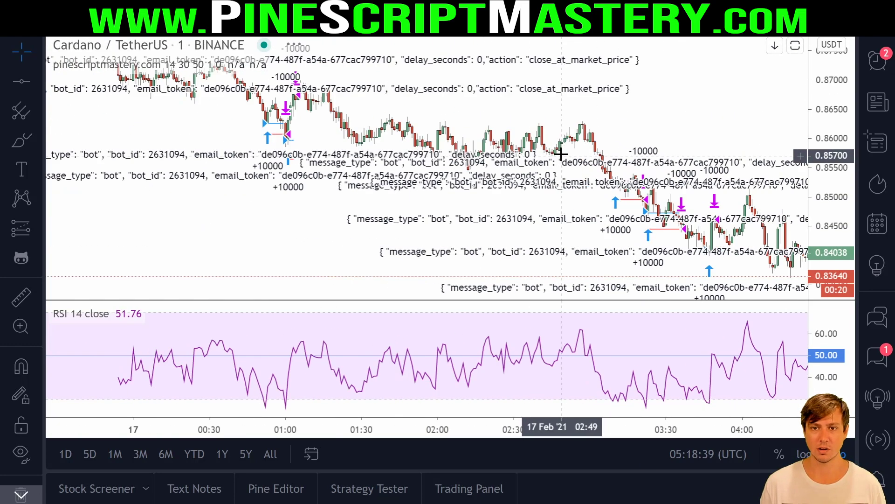
scroll(420, 112, up, 5)
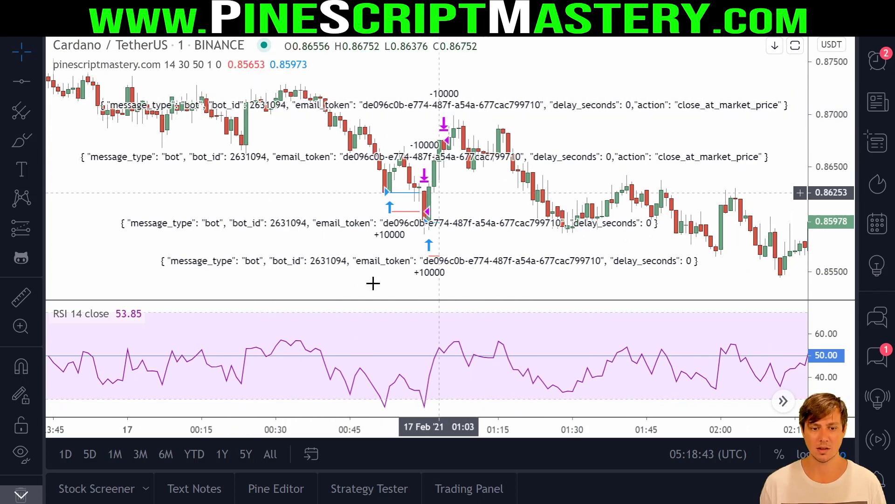
click(284, 485)
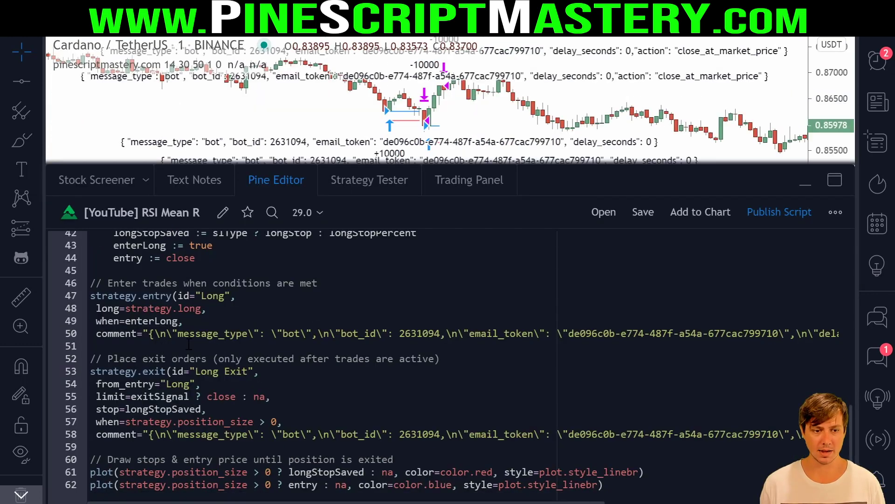
scroll(841, 279, up, 10)
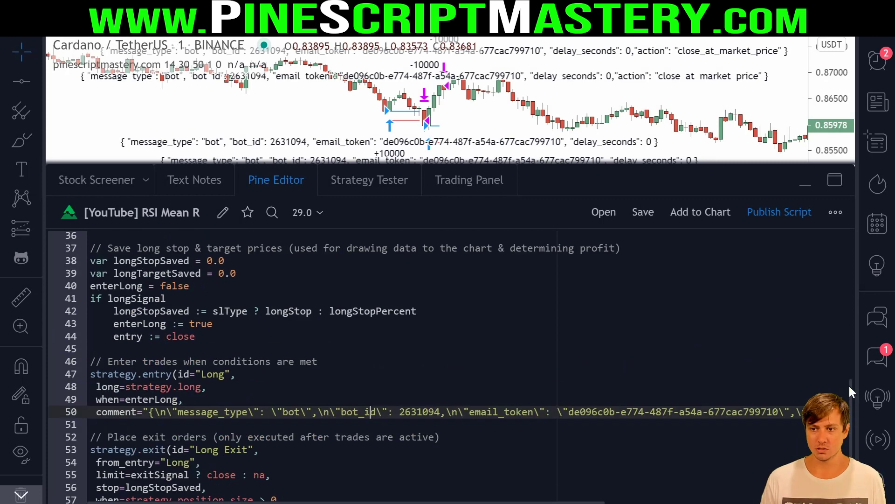
scroll(841, 278, up, 3)
scroll(839, 256, down, 12)
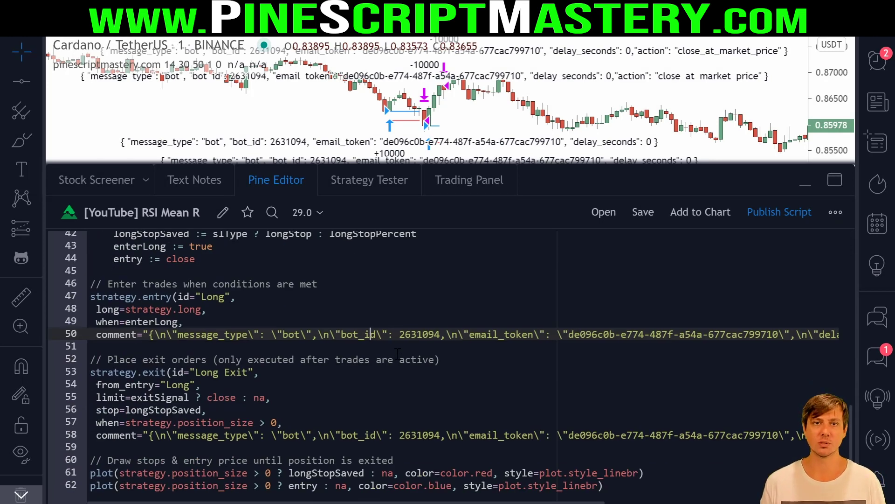
click(391, 348)
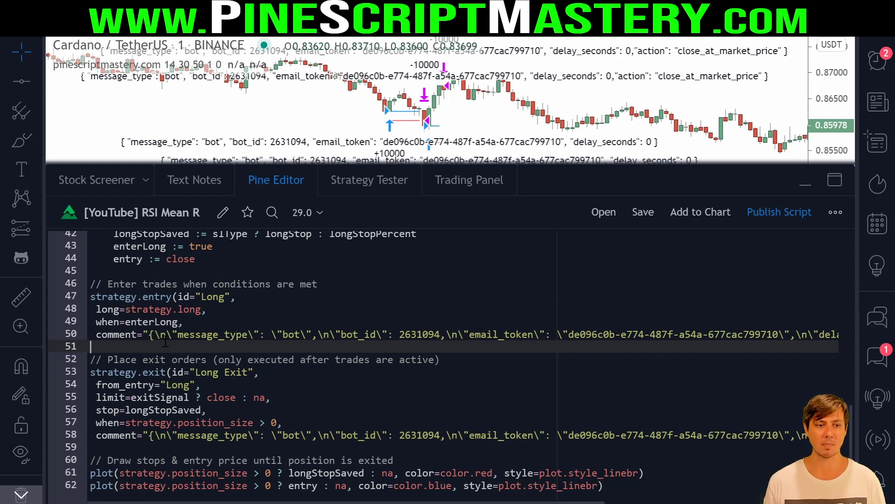
drag(149, 333, 825, 334)
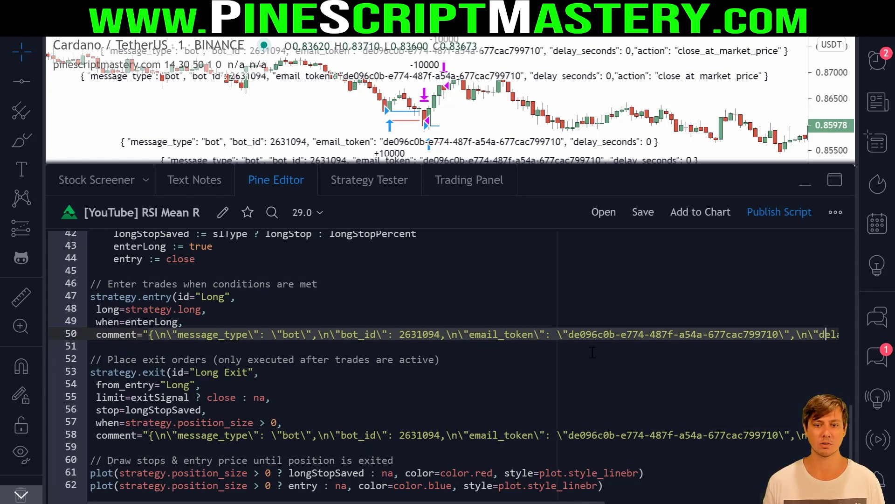
click(592, 352)
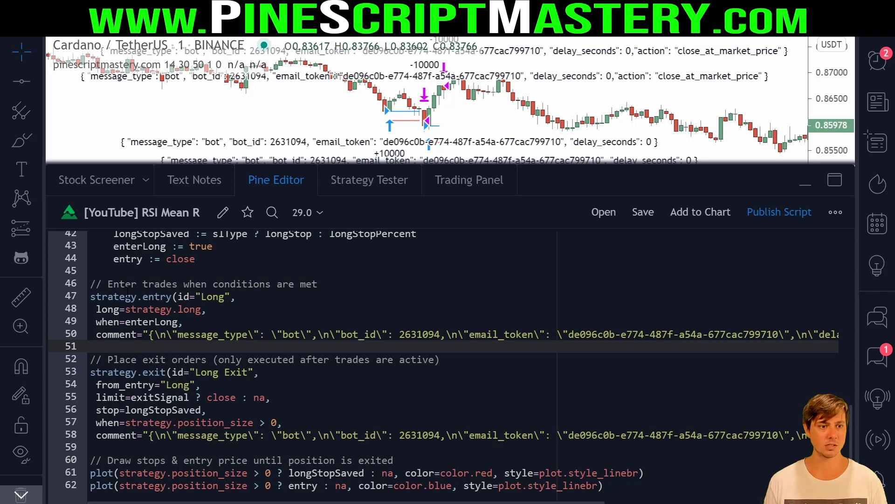
- Review the strategy.entry and Long Exit strategy.exit calls and highlight the entry comment's JSON
click(143, 297)
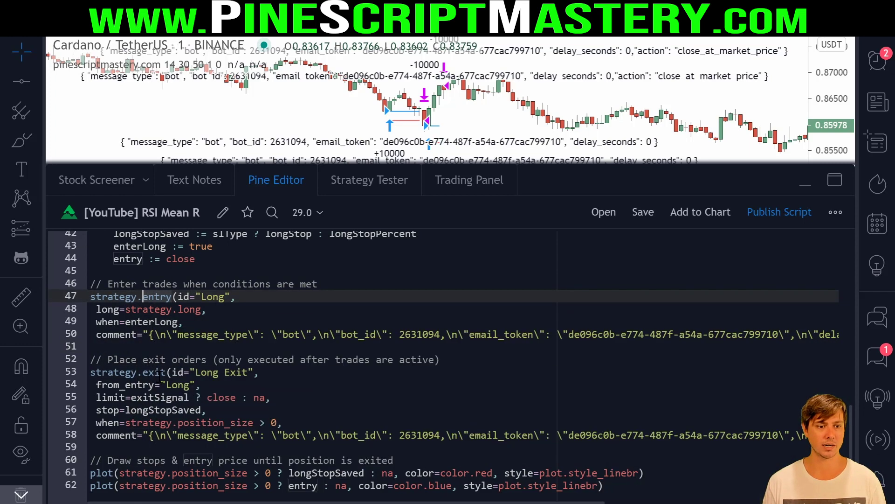
click(163, 373)
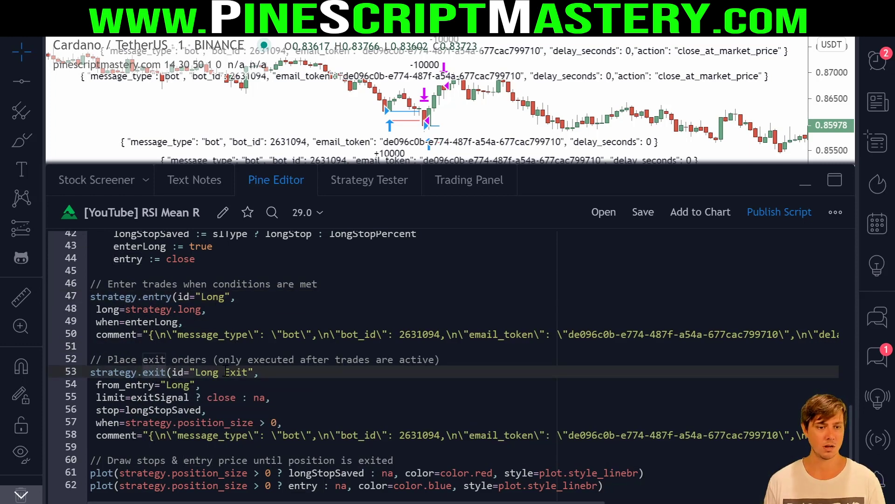
click(225, 372)
click(145, 335)
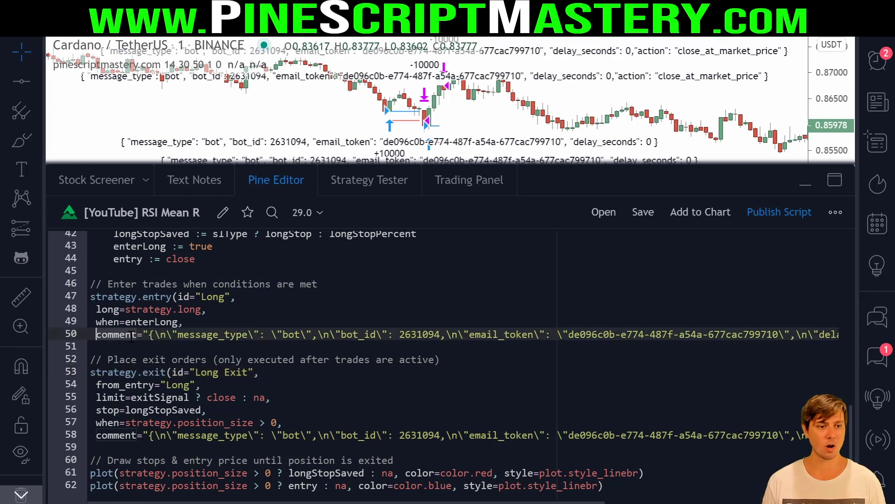
key(Left)
key(Left)
key(Right)
key(Right)
key(Right)
key(Right)
key(Right)
key(Right)
key(Right)
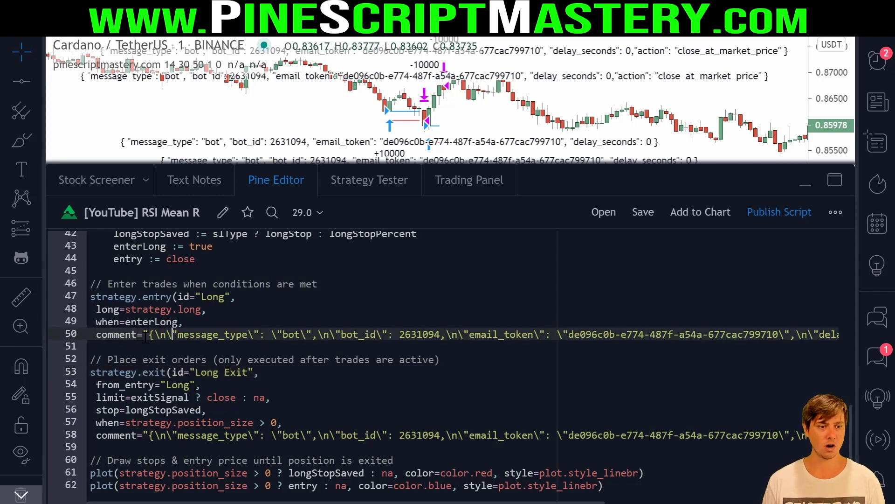
drag(149, 336, 773, 334)
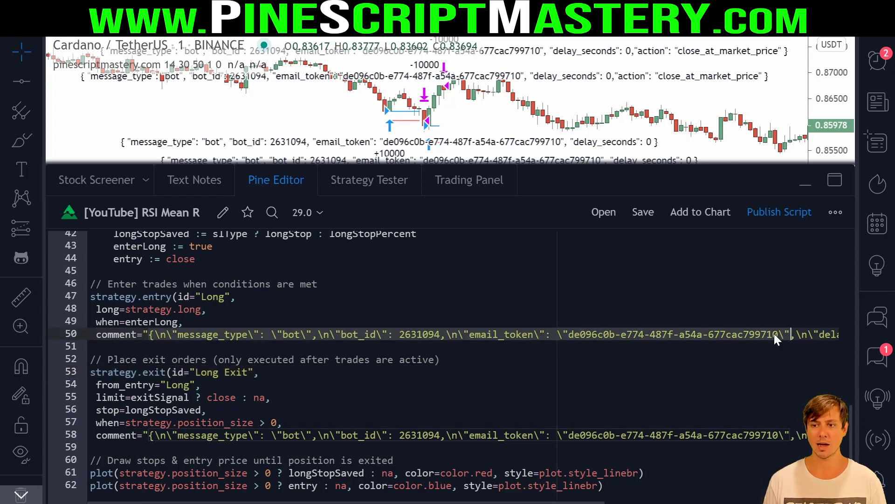
click(772, 334)
click(401, 350)
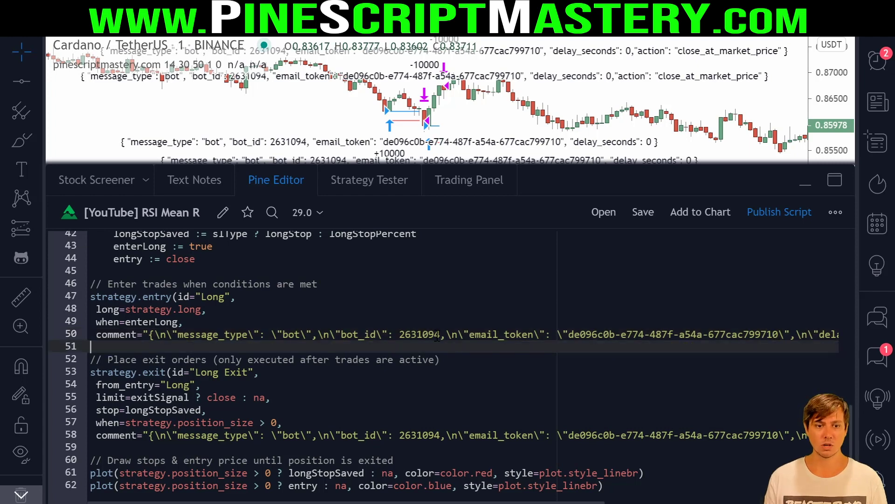
- Check the exit comment on line 58, then start an ADAUSDT alert and list its condition sources
click(143, 296)
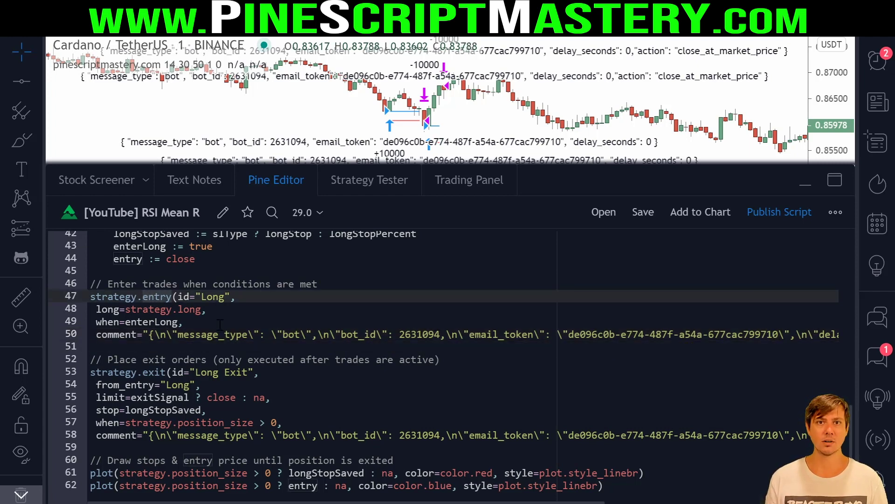
click(97, 434)
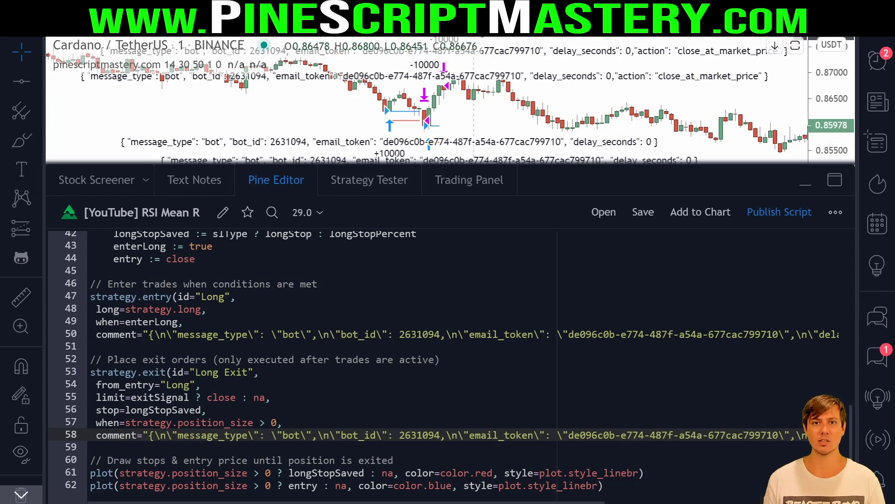
key(alt+a)
click(445, 115)
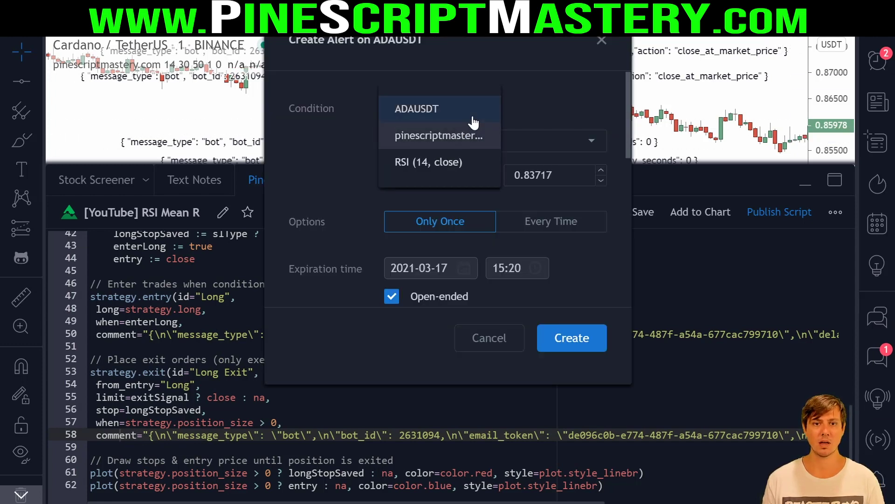
- Choose the strategy as the ADAUSDT alert's condition
click(433, 135)
scroll(545, 149, down, 2)
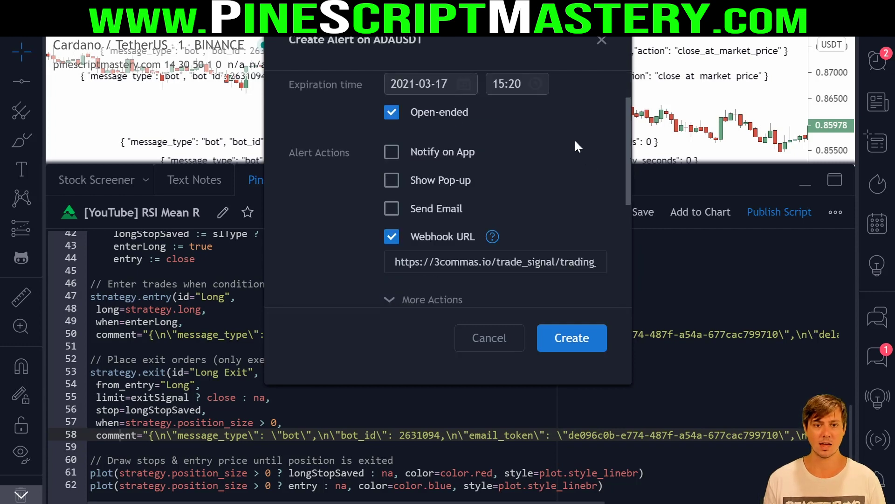
scroll(546, 178, down, 5)
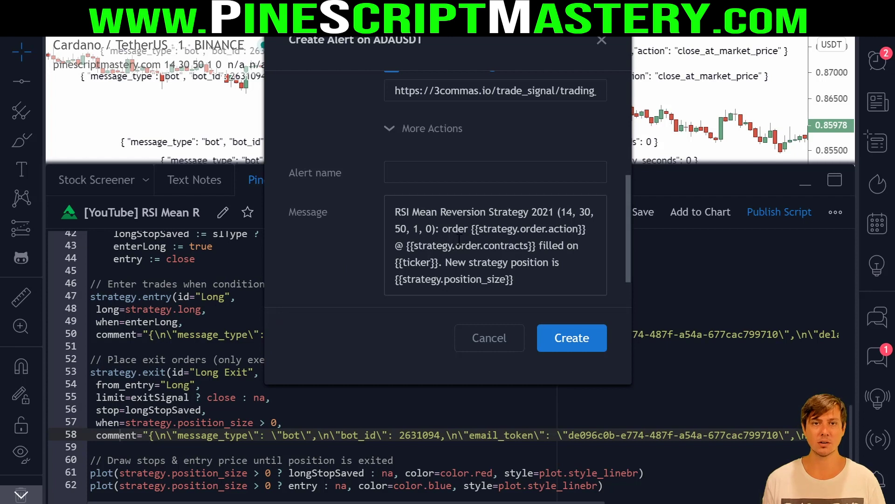
- Examine the {{strategy.order.action}} placeholder in the message and open the placeholder help article
click(481, 264)
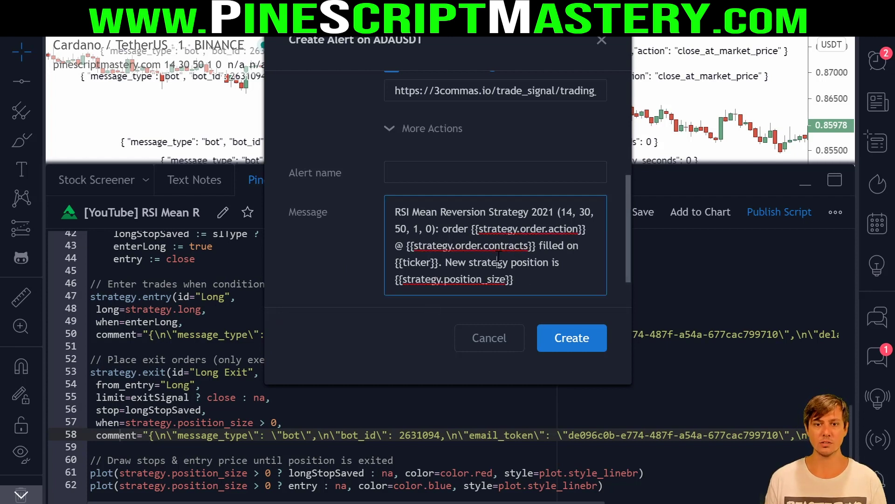
drag(474, 229, 585, 227)
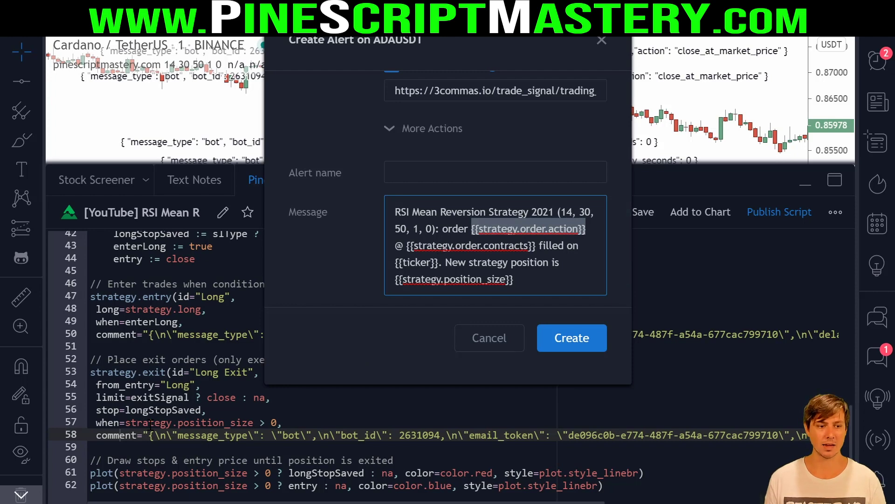
click(512, 242)
scroll(512, 242, down, 1)
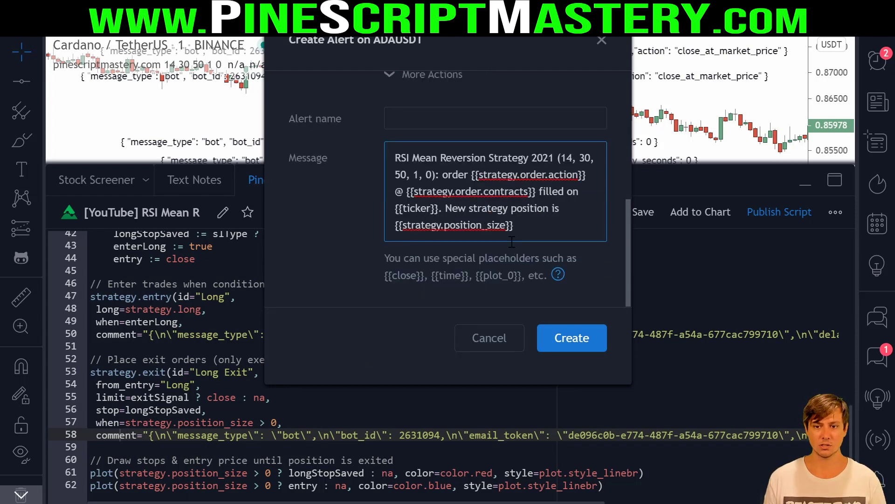
click(558, 276)
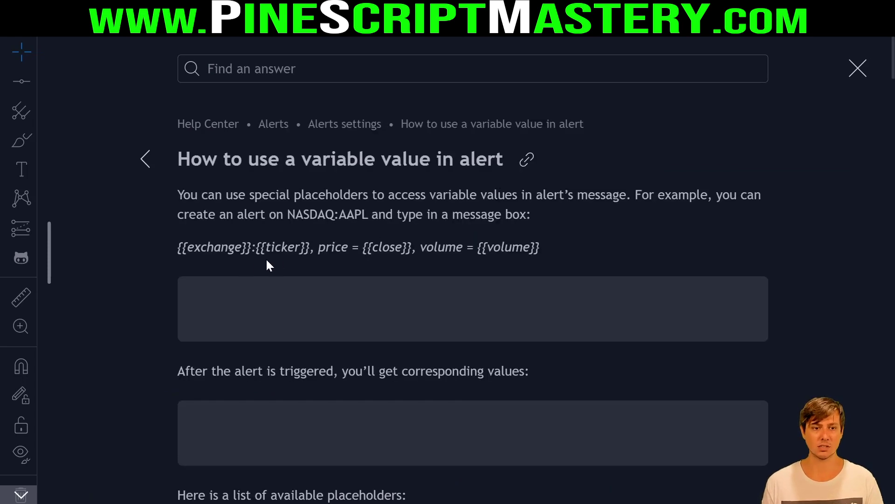
- Scroll the help article to {{strategy.order.comment}} and read what it returns
scroll(337, 250, down, 10)
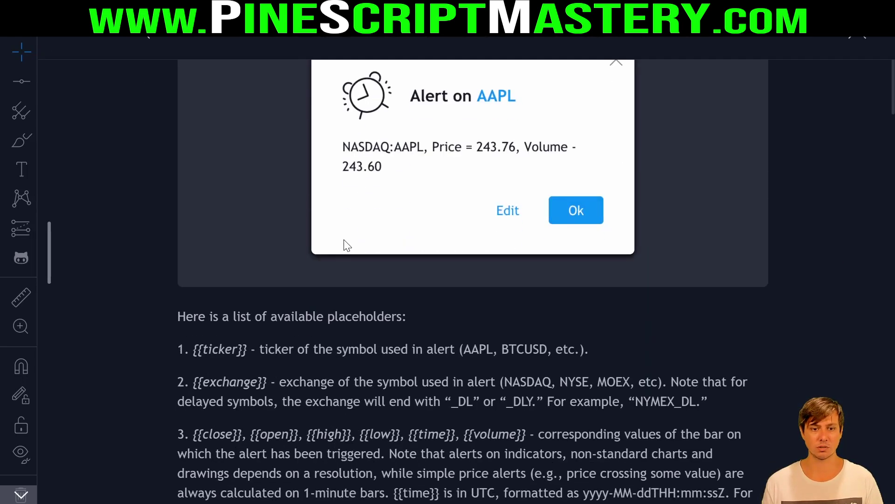
scroll(347, 246, down, 5)
scroll(409, 229, down, 13)
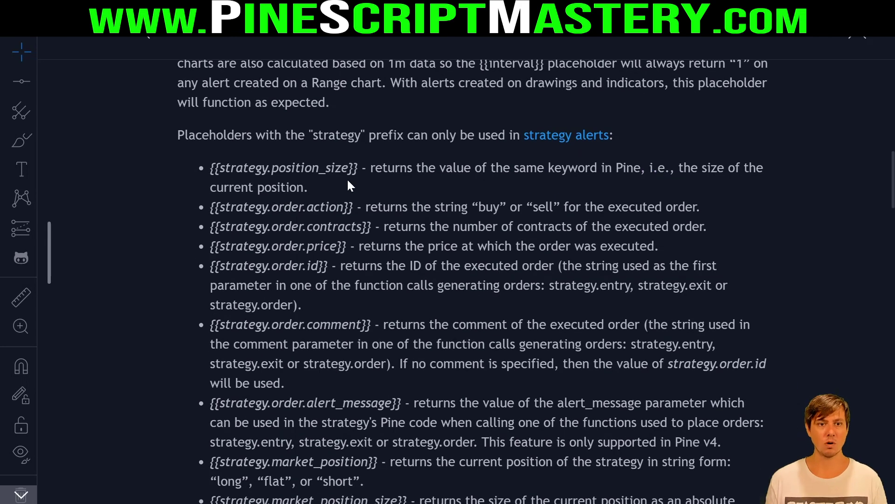
scroll(372, 262, down, 2)
drag(372, 246, 212, 247)
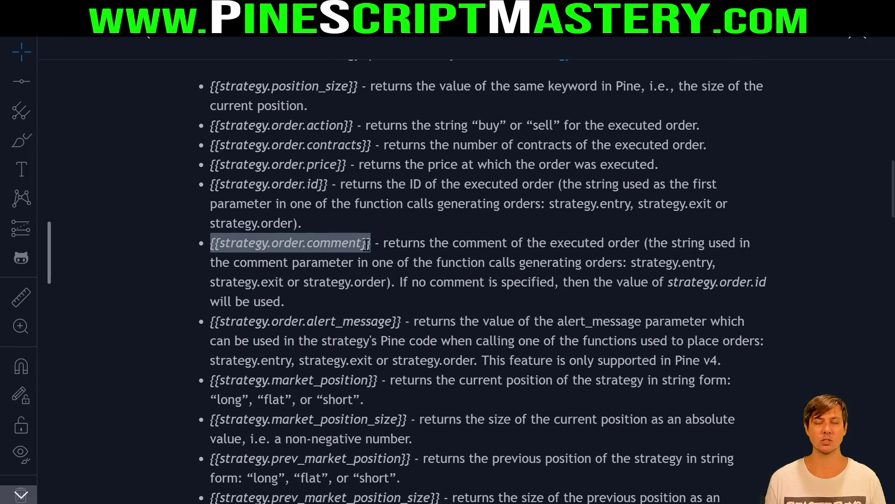
click(399, 247)
drag(382, 243, 621, 263)
click(625, 263)
- Note it takes the strategy.entry and strategy.exit comments, then close the help article
double_click(700, 263)
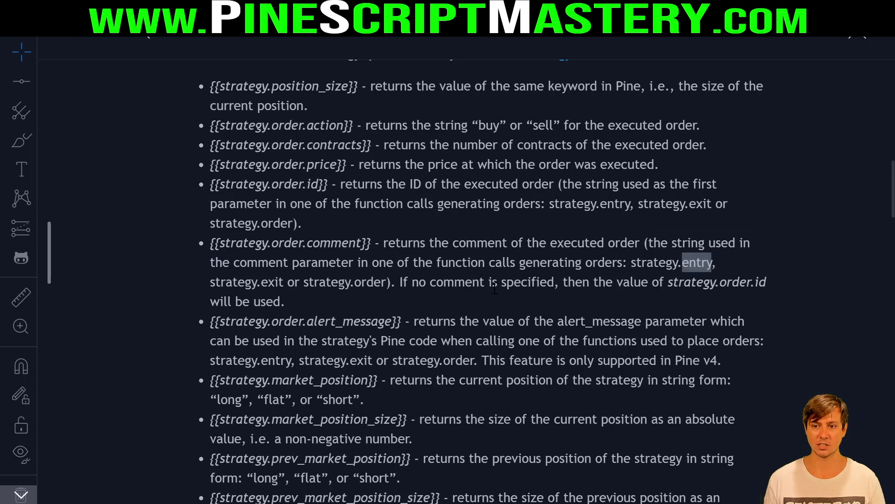
double_click(280, 282)
double_click(384, 282)
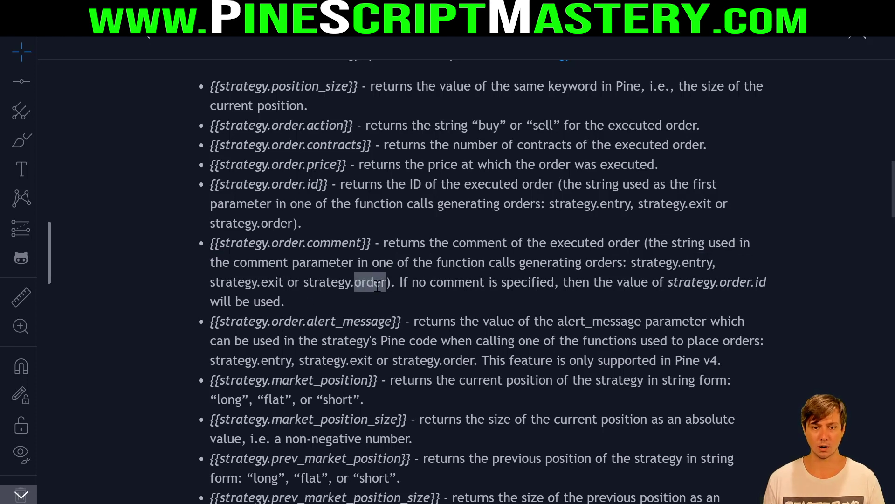
click(377, 285)
drag(373, 241, 209, 242)
key(ctrl+c)
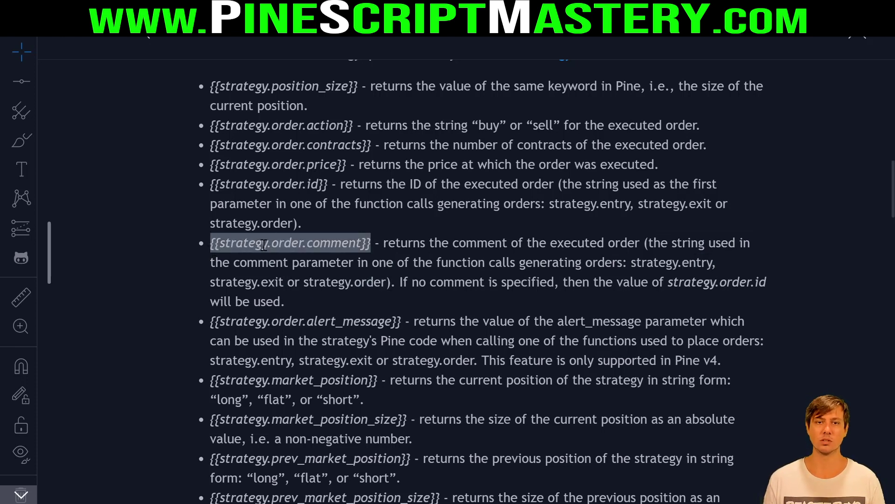
click(864, 41)
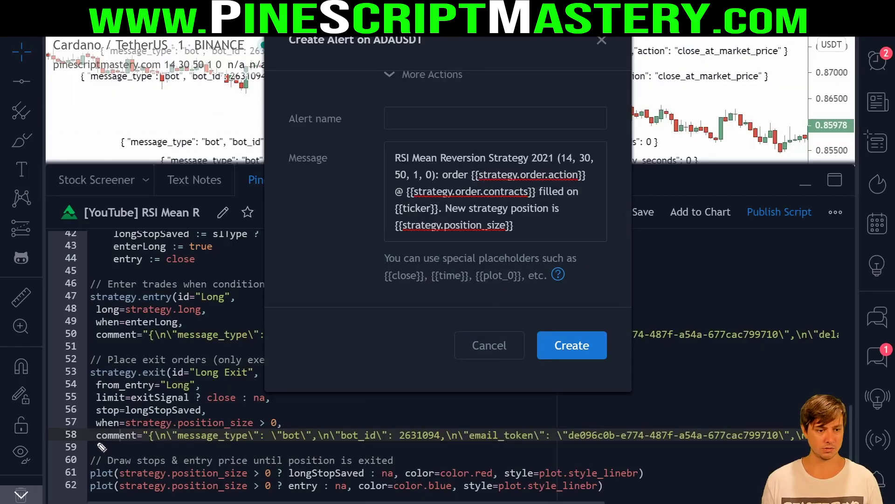
- Replace the alert message with the {{strategy.order.comment}} placeholder
drag(91, 441, 164, 441)
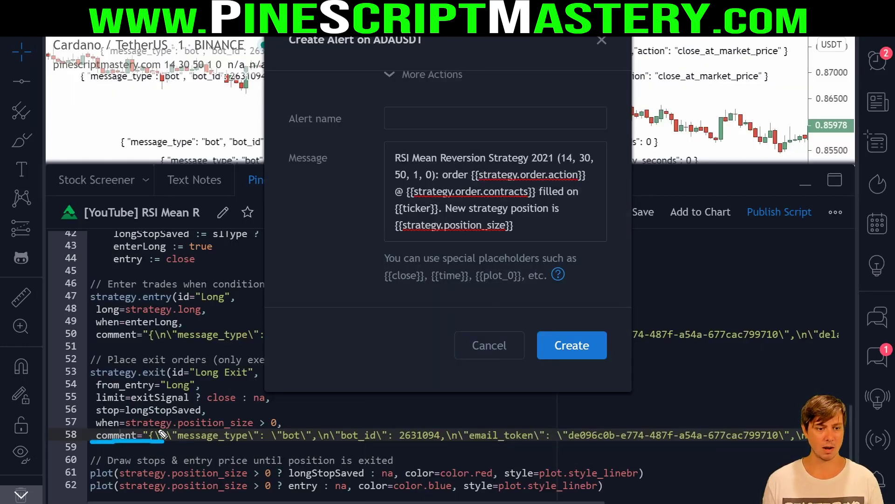
drag(80, 378, 184, 377)
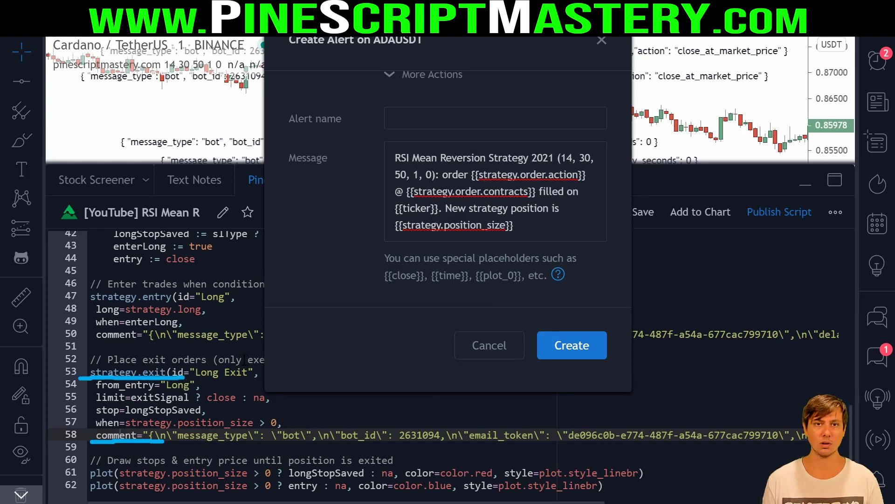
click(456, 176)
key(ctrl+a)
key(ctrl+v)
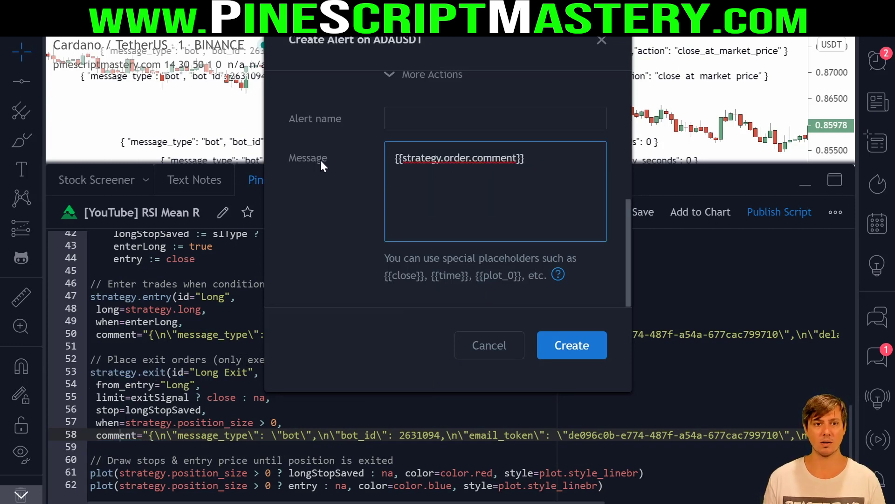
mouse_move(279, 150)
mouse_down()
mouse_move(352, 182)
mouse_move(280, 152)
mouse_up()
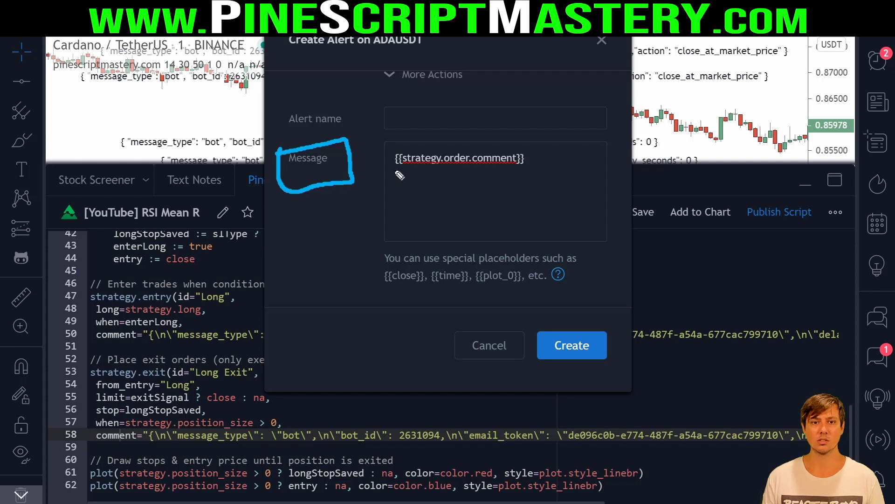
drag(388, 168, 553, 170)
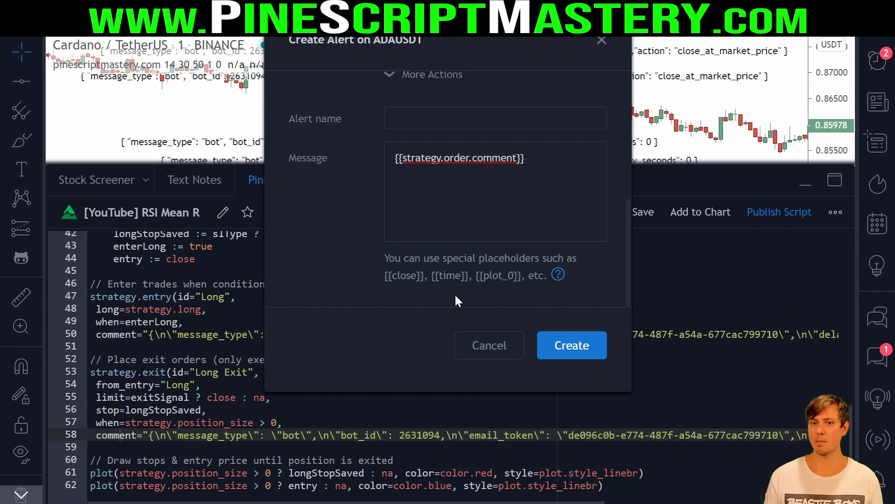
- Try pasting the bot JSON into the message, undo it, and cancel the alert
click(518, 200)
key(ctrl+a)
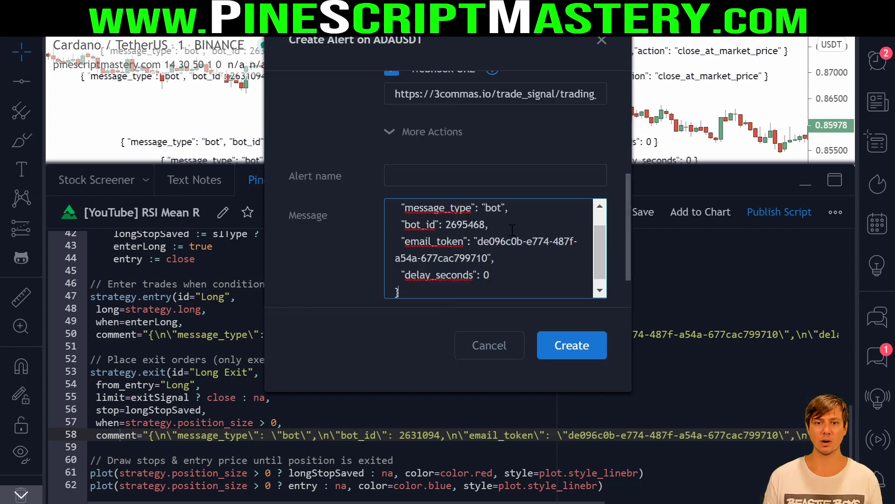
scroll(600, 256, up, 3)
key(ctrl+z)
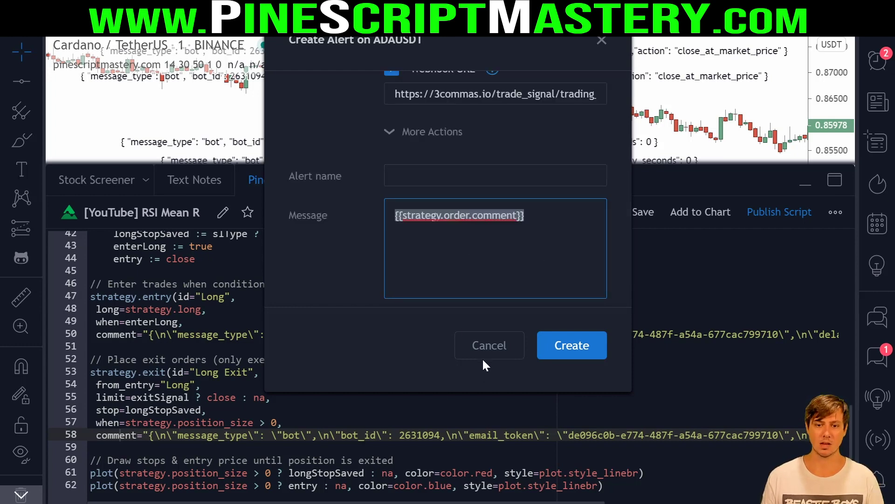
click(485, 345)
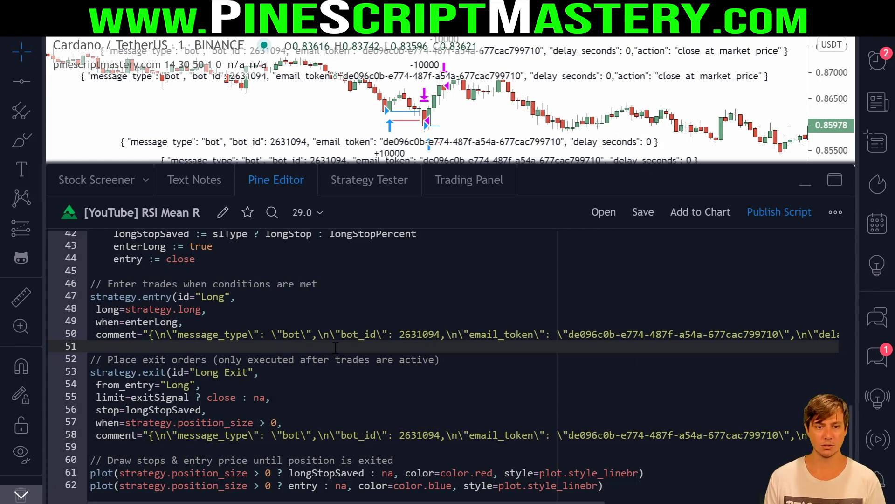
- Inspect the escaped newline, message_type and bot_id keys in the line 50 entry comment
click(122, 334)
click(161, 334)
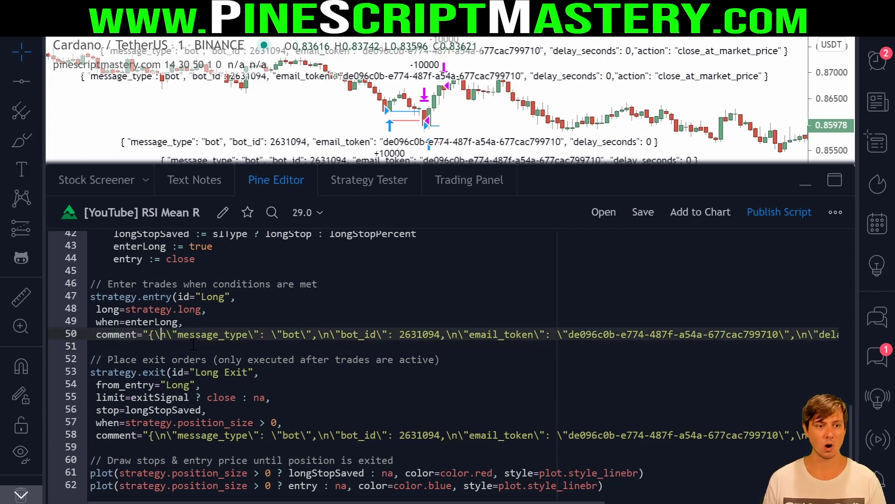
click(169, 334)
click(195, 334)
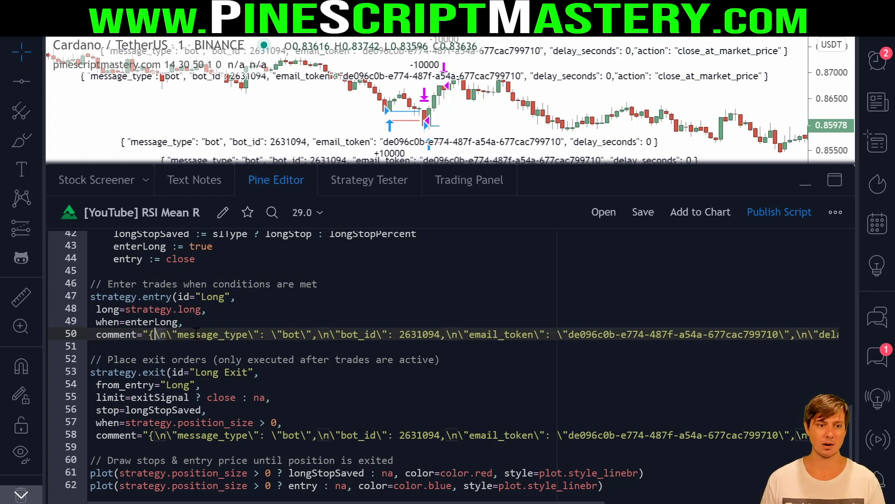
click(338, 335)
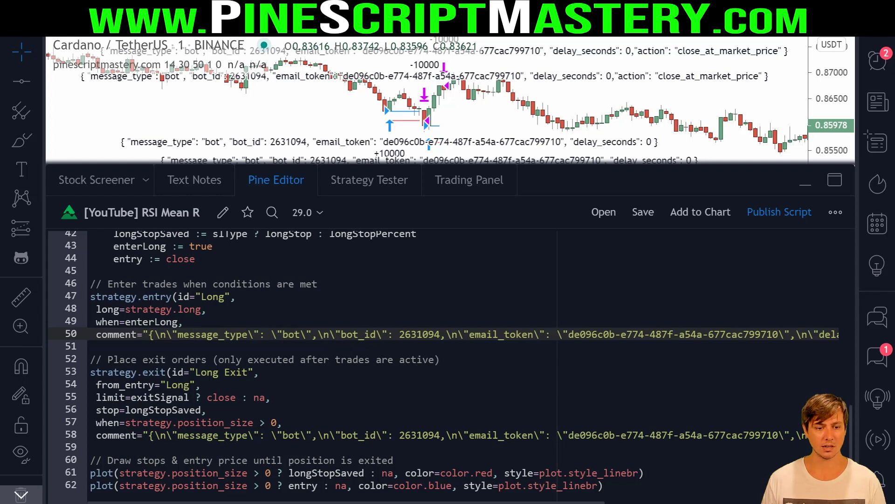
drag(90, 343, 166, 345)
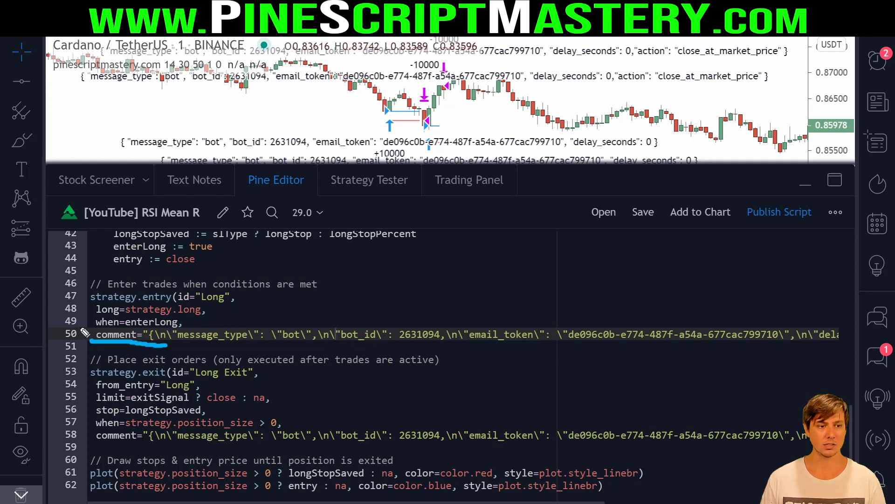
drag(84, 333, 86, 326)
click(421, 346)
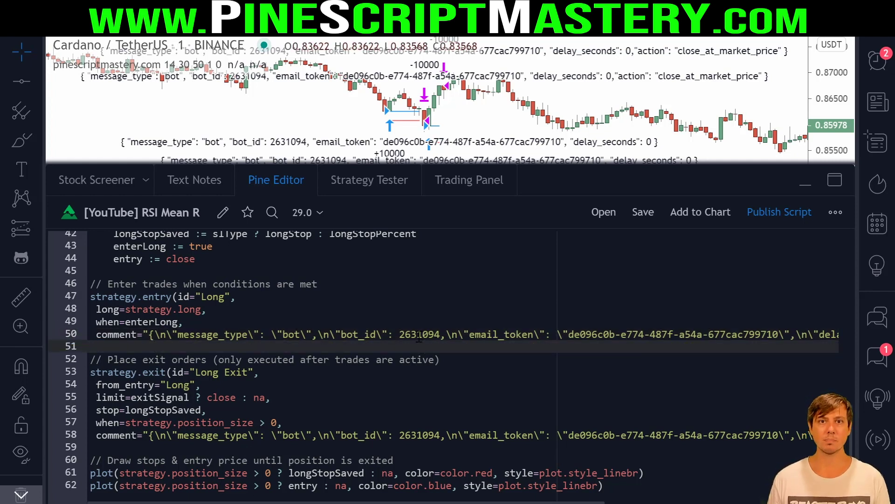
click(388, 334)
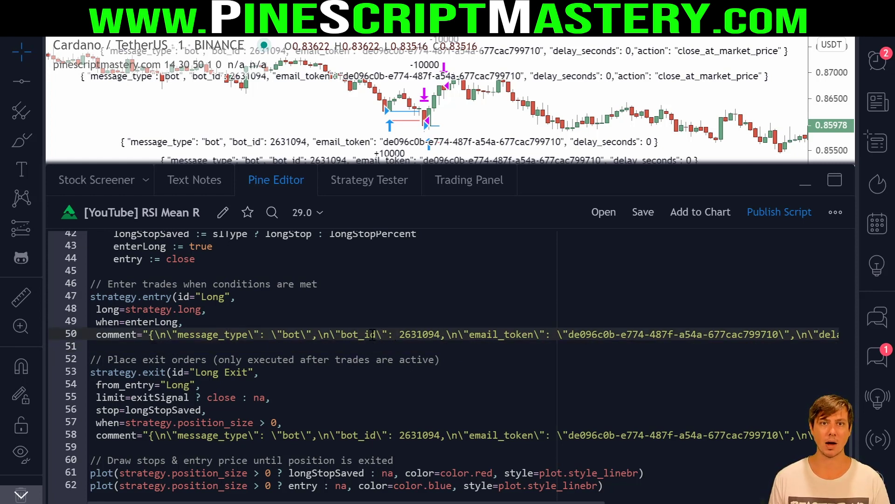
click(273, 340)
- Delete the escaped JSON strings from the entry comment and the line 58 exit comment
drag(149, 334, 783, 334)
key(BackSpace)
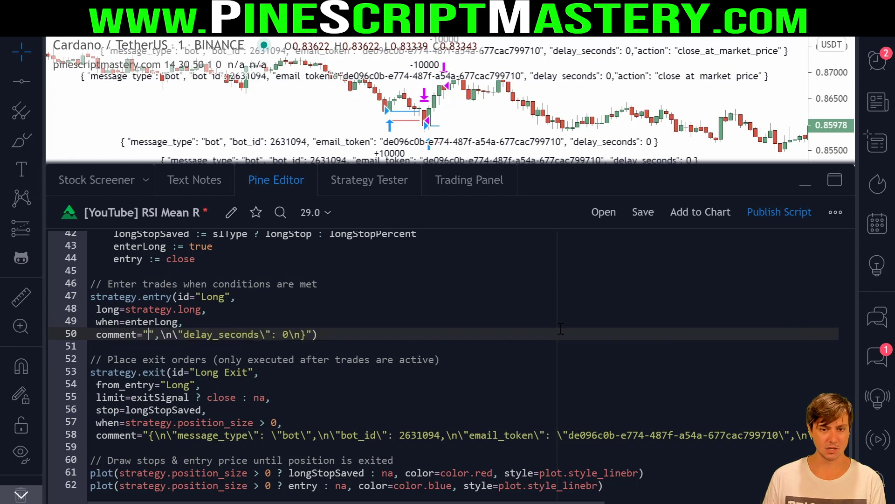
drag(308, 333, 150, 334)
key(BackSpace)
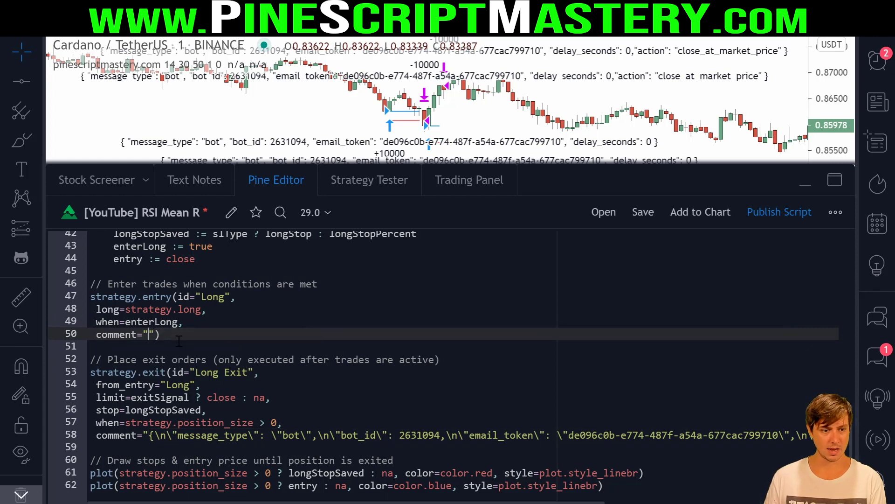
drag(793, 434, 149, 434)
key(BackSpace)
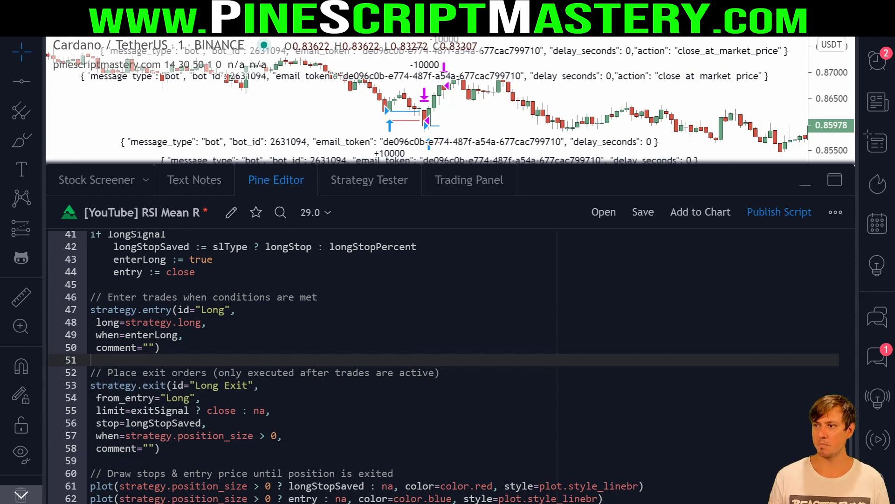
- Paste the multi-line bot JSON between the entry comment quotes and save the script
click(148, 347)
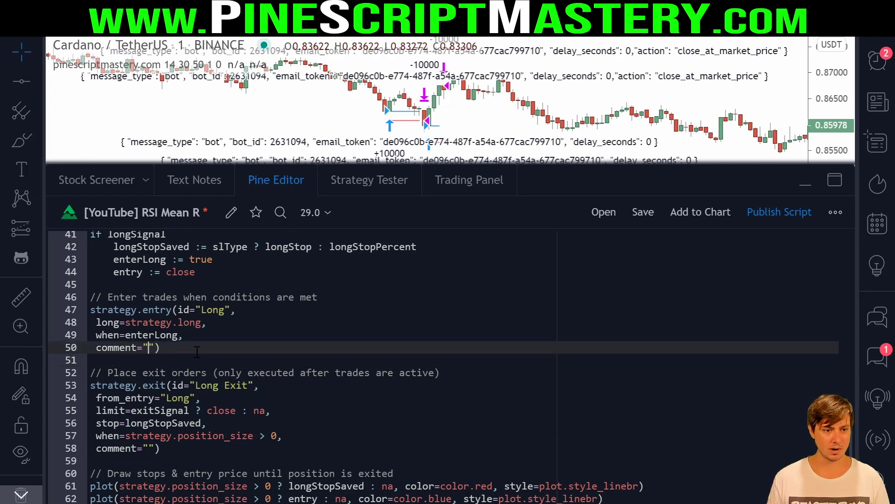
click(190, 385)
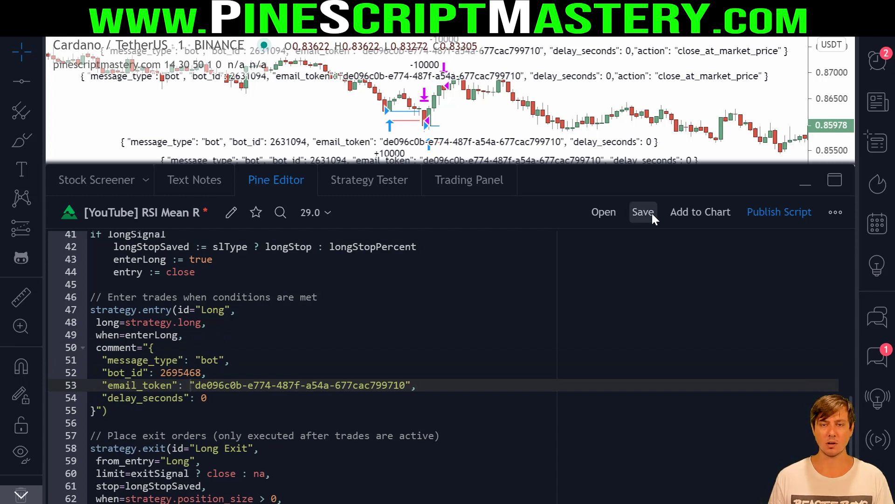
key(ctrl+s)
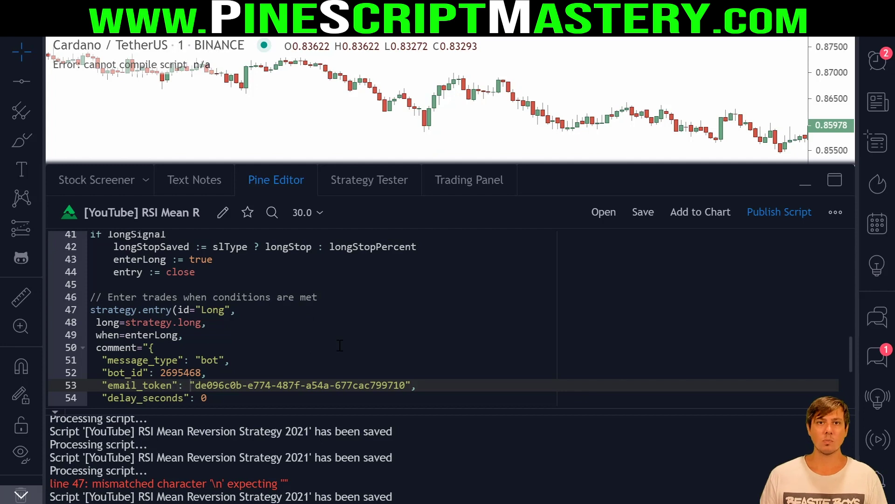
drag(137, 352, 173, 349)
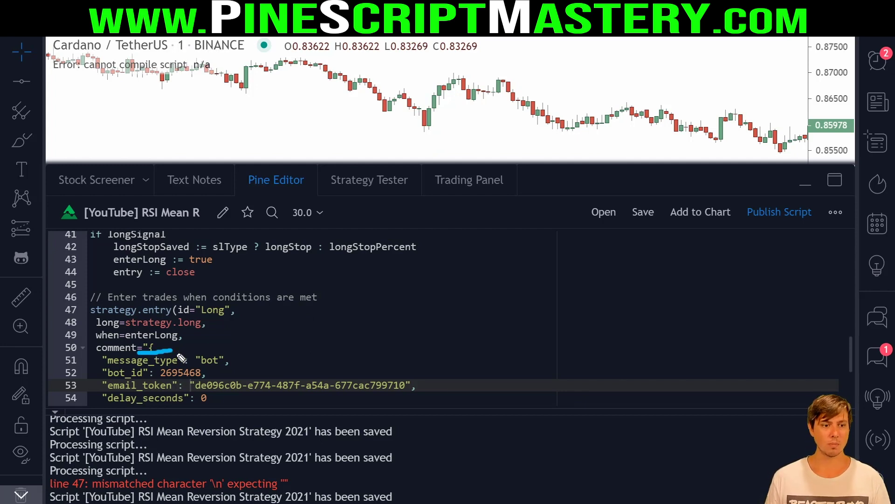
drag(92, 367, 228, 369)
click(192, 360)
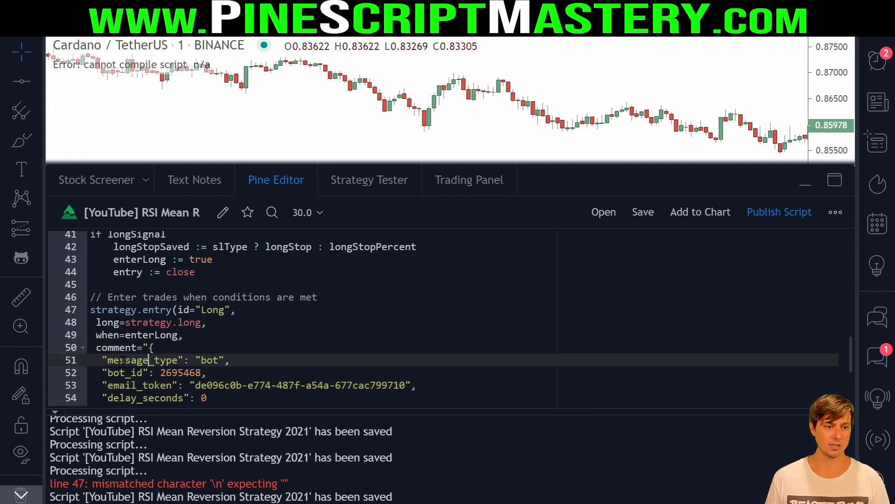
scroll(192, 360, down, 2)
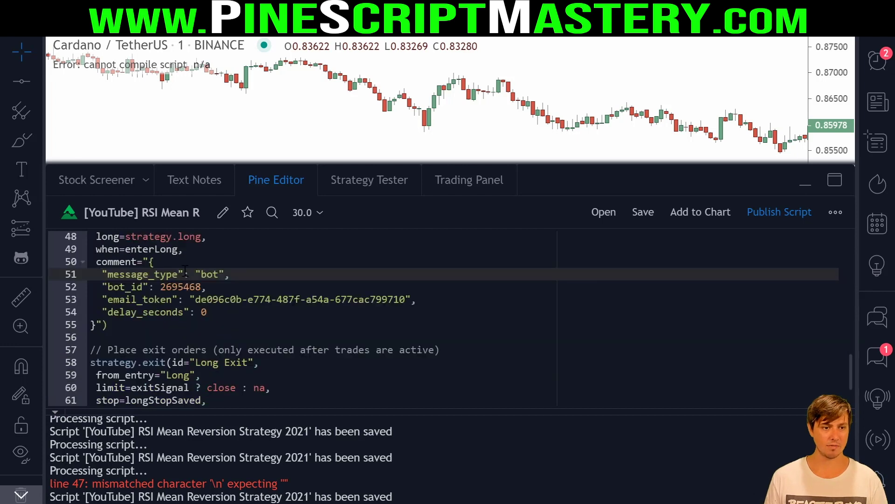
click(207, 274)
click(161, 262)
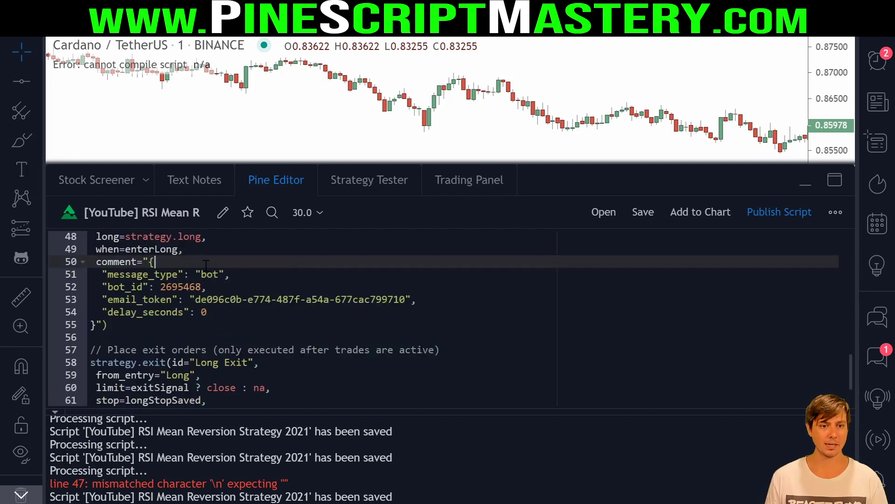
click(172, 328)
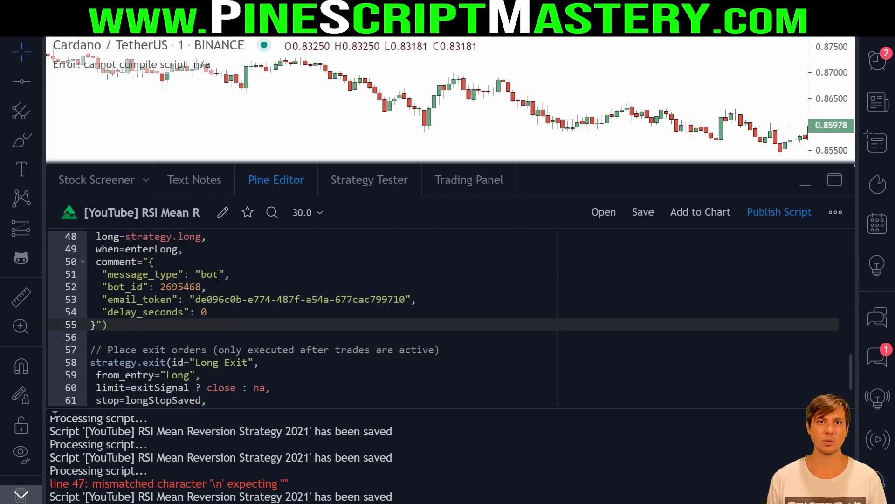
click(97, 262)
click(133, 262)
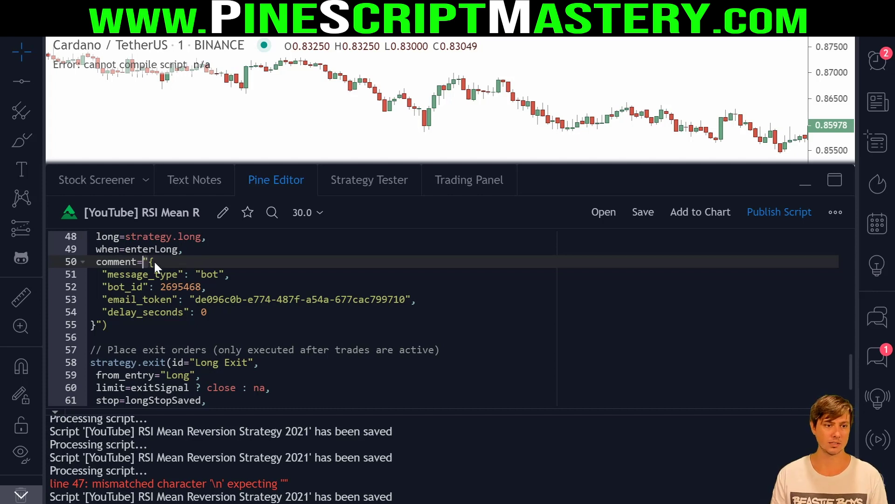
key(Right)
key(Right)
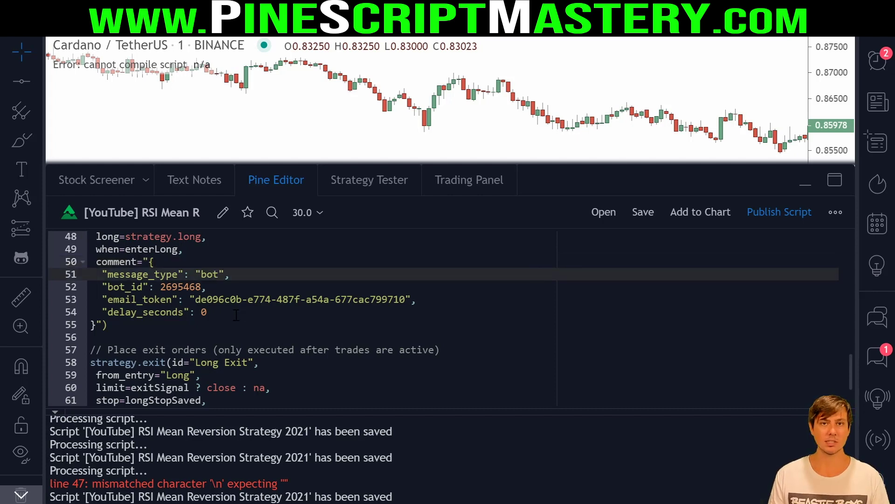
drag(207, 311, 142, 262)
click(177, 289)
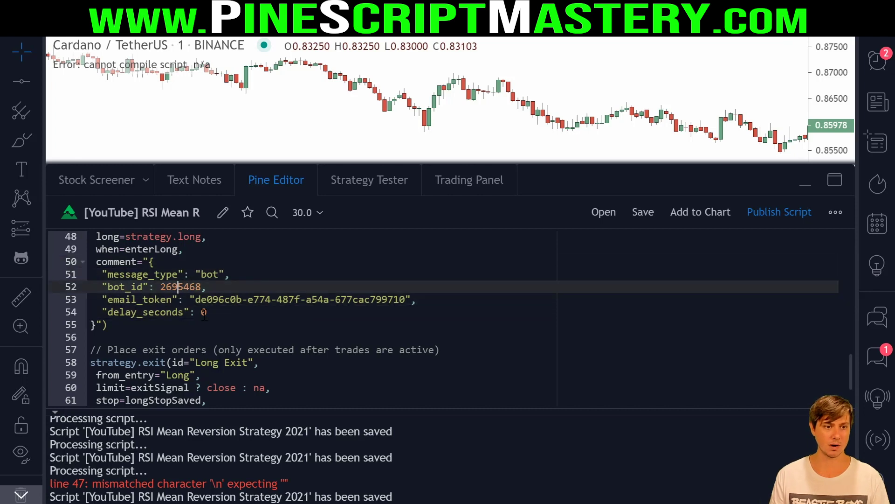
- Join the message_type line onto line 50 and escape its quotes with backslashes
click(83, 272)
key(Delete)
key(Delete)
key(BackSpace)
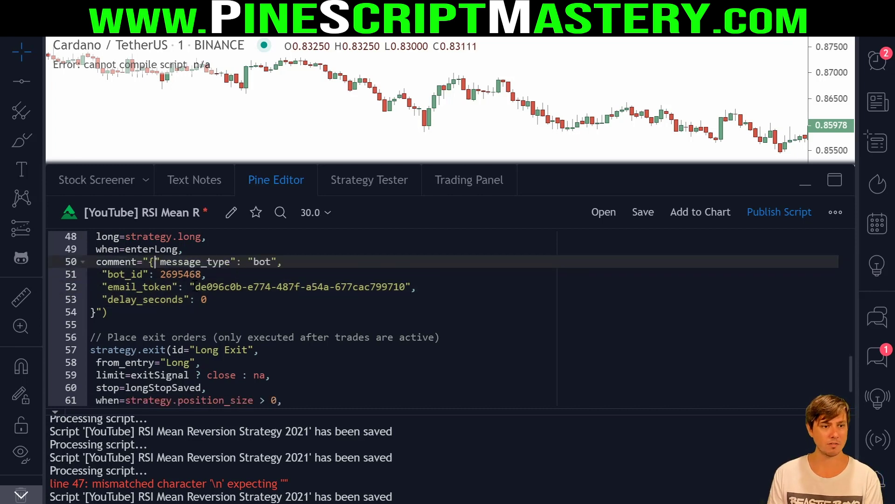
text(\)
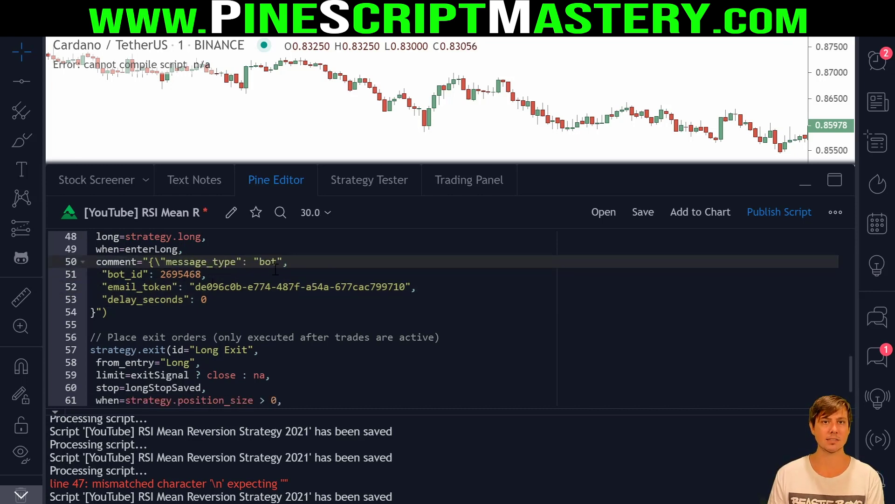
click(237, 261)
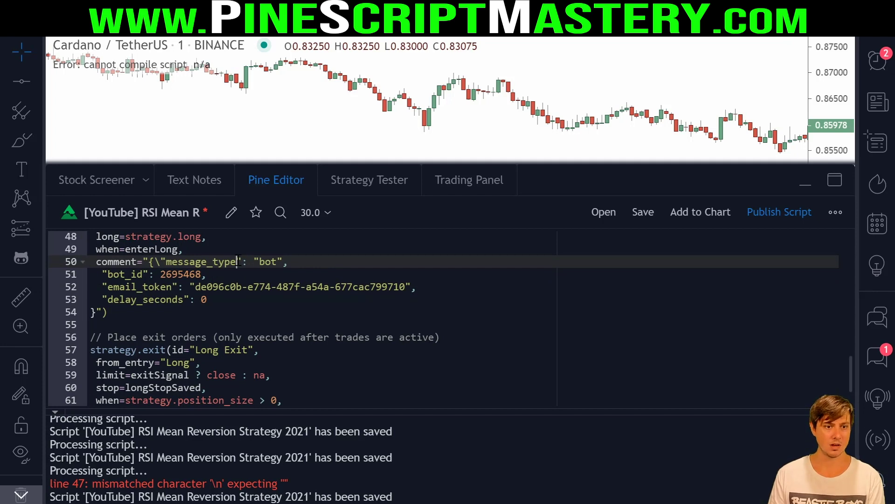
text(\": \)
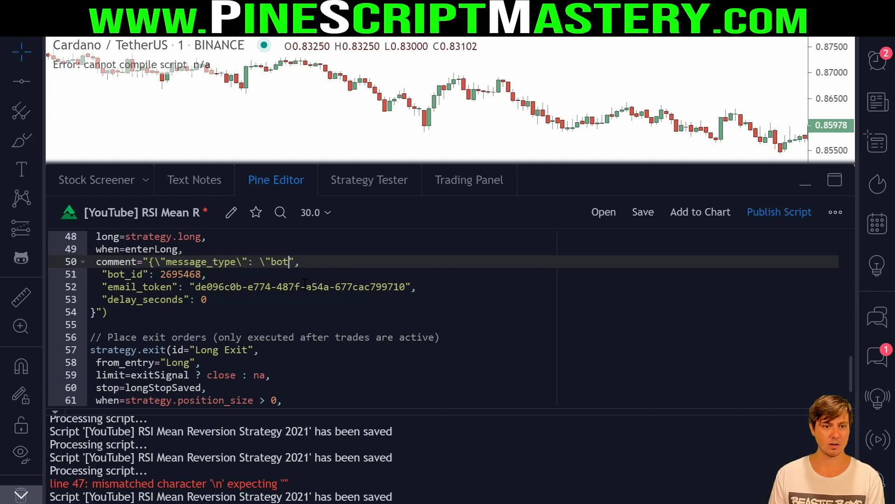
click(294, 262)
text(\)
click(318, 263)
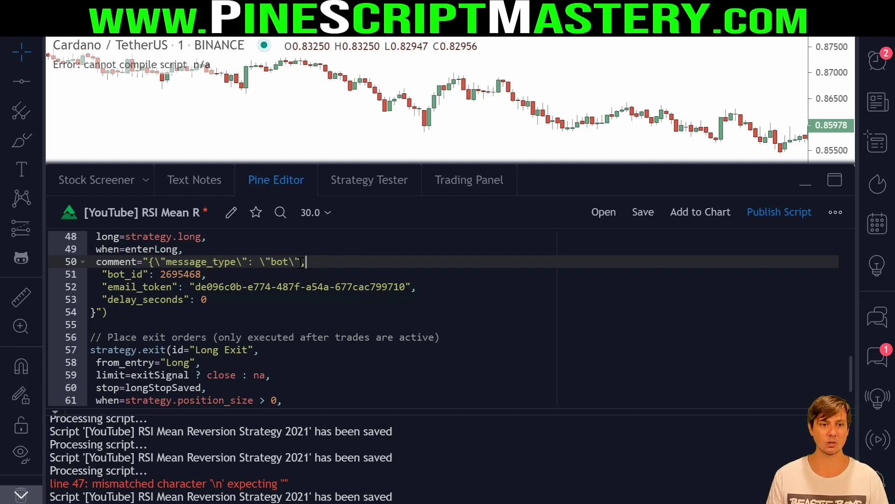
- Join the bot_id line onto line 50 and escape the bot_id key's quotes
key(Down)
key(Home)
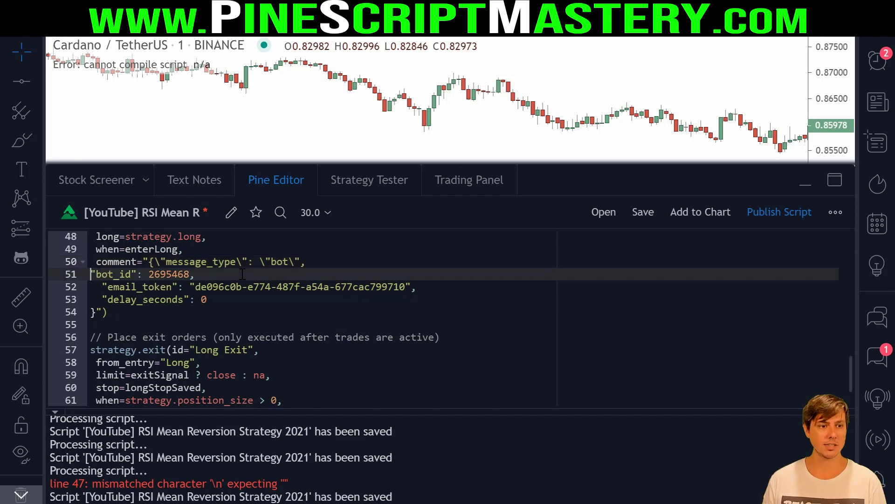
key(BackSpace)
key(BackSpace)
key(BackSpace)
text(\"bot_id": 2695468,)
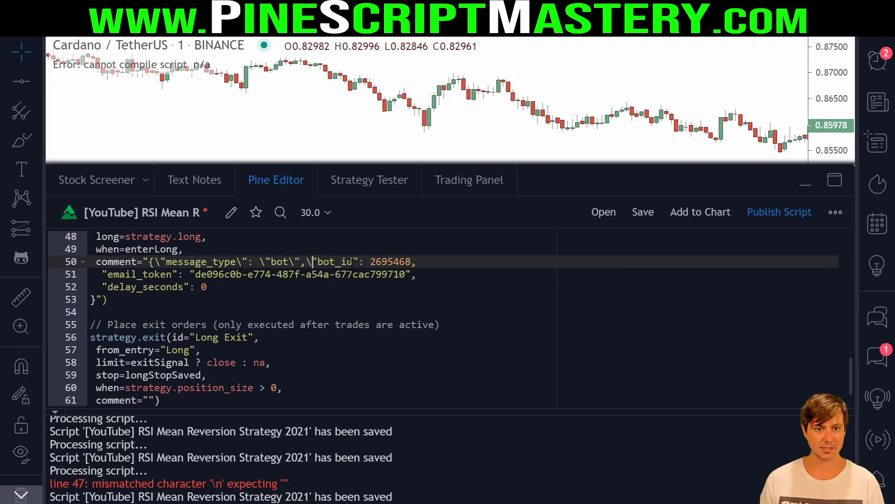
click(354, 261)
text(\)
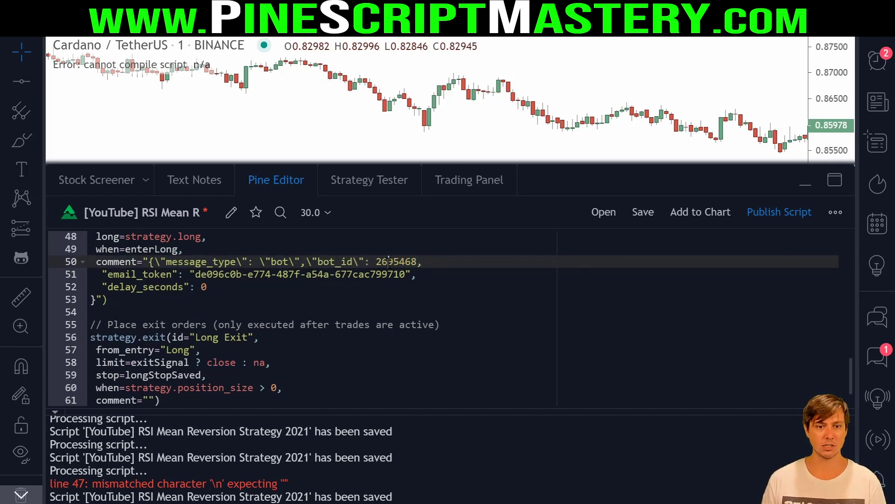
key(Right)
key(Right)
key(Right)
key(Right)
key(Right)
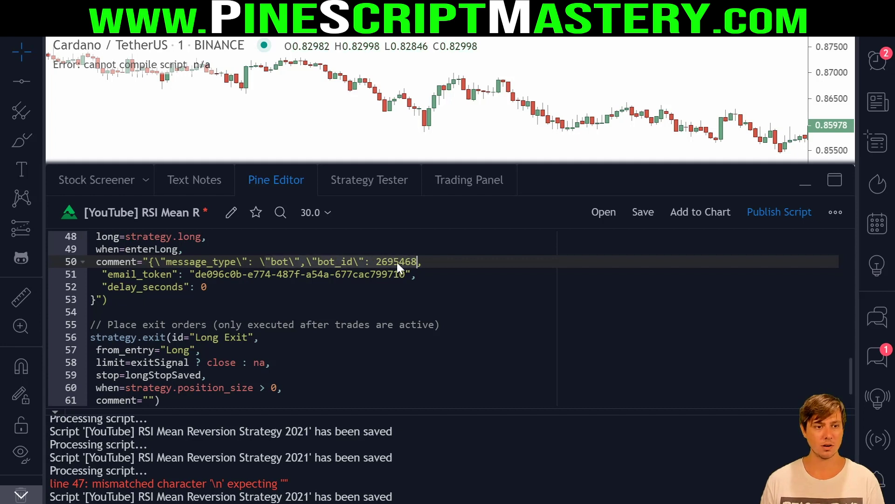
- Join the email_token line onto line 50, escape its key and value quotes, and select the JSON
key(Right)
key(Delete)
key(Delete)
key(Delete)
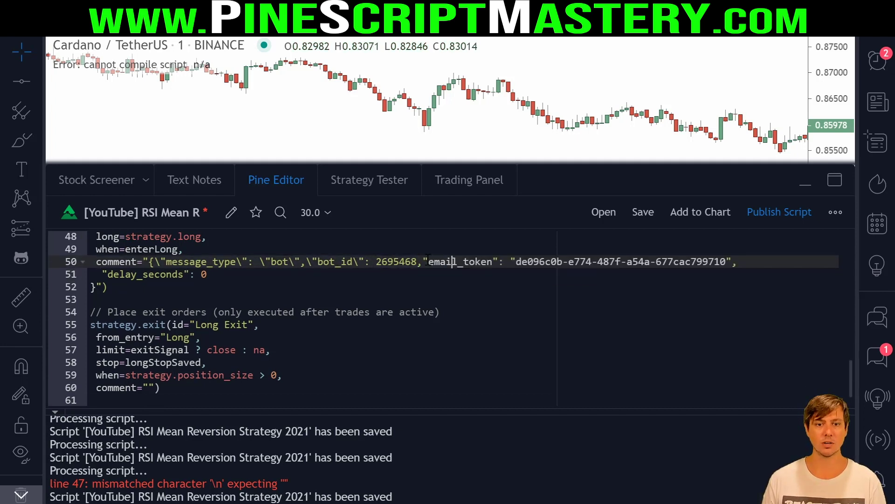
click(425, 261)
text(\)
click(500, 261)
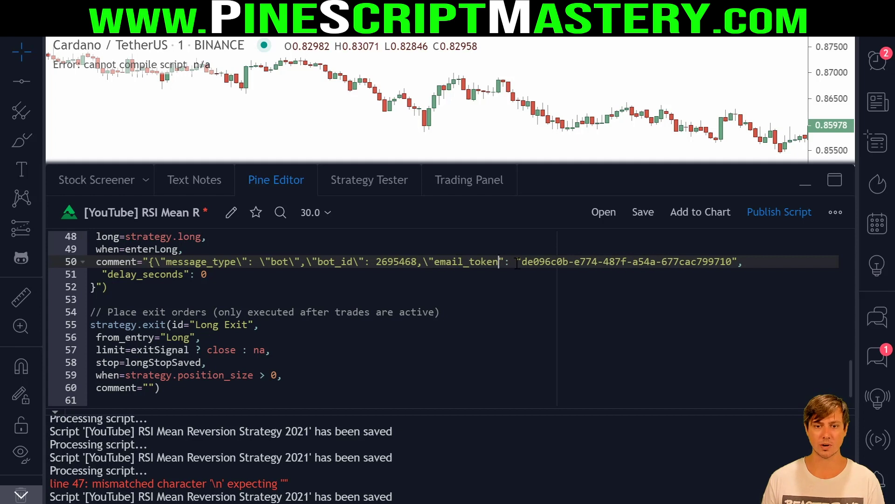
text(\)
click(525, 262)
text(\)
click(745, 262)
text(\)
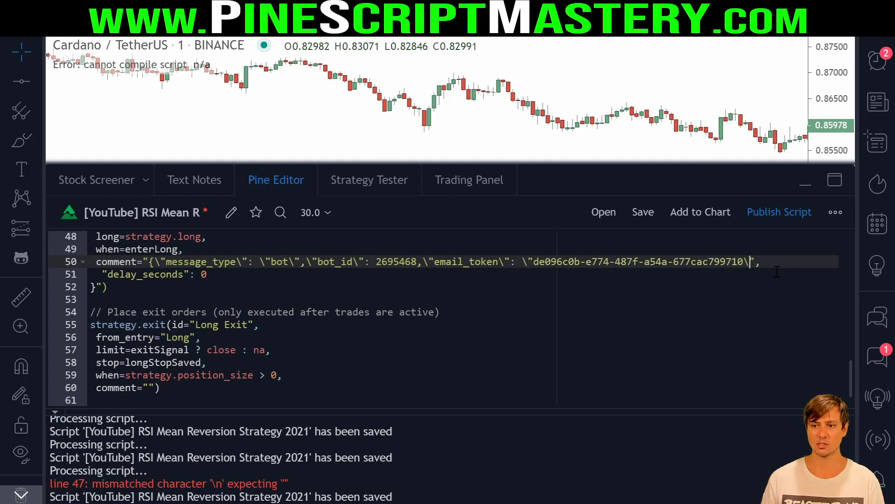
click(580, 262)
click(299, 286)
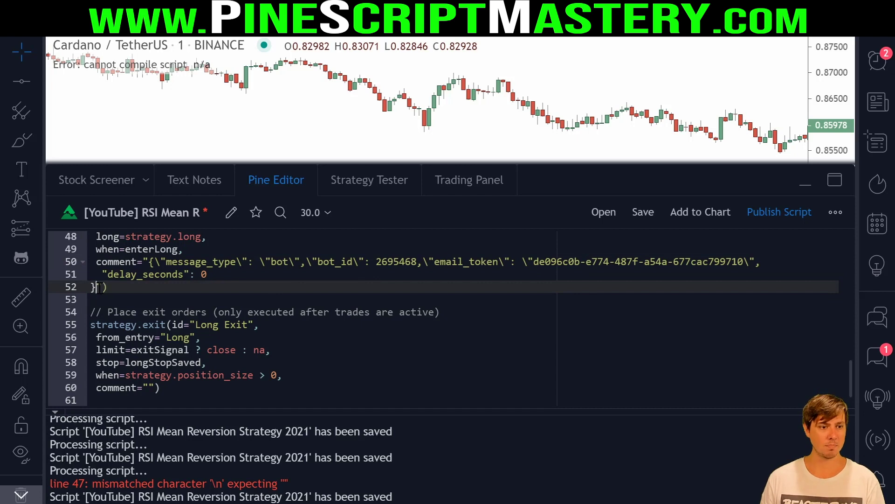
drag(97, 287, 148, 262)
- Clear the entry comment and paste the 3Commas JSON block below the entry call
key(BackSpace)
click(187, 264)
key(Return)
key(Return)
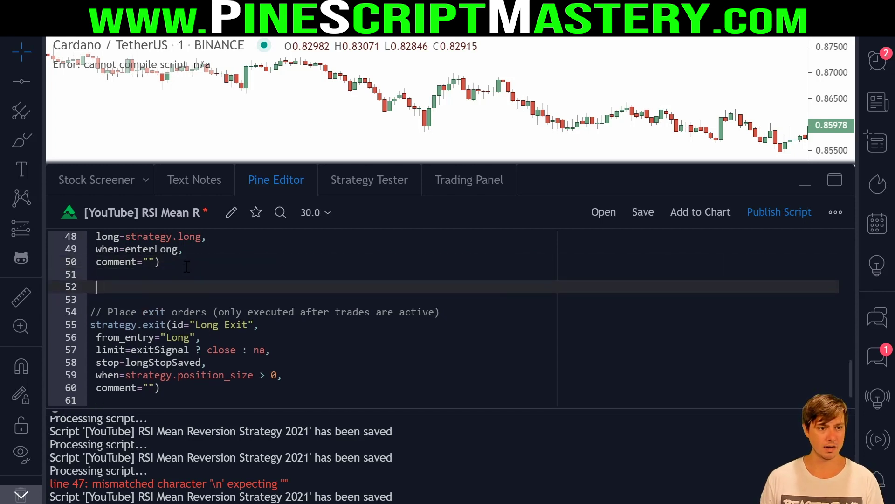
- Escape the quotes on the message_type, bot and bot_id entries with backslashes
click(194, 286)
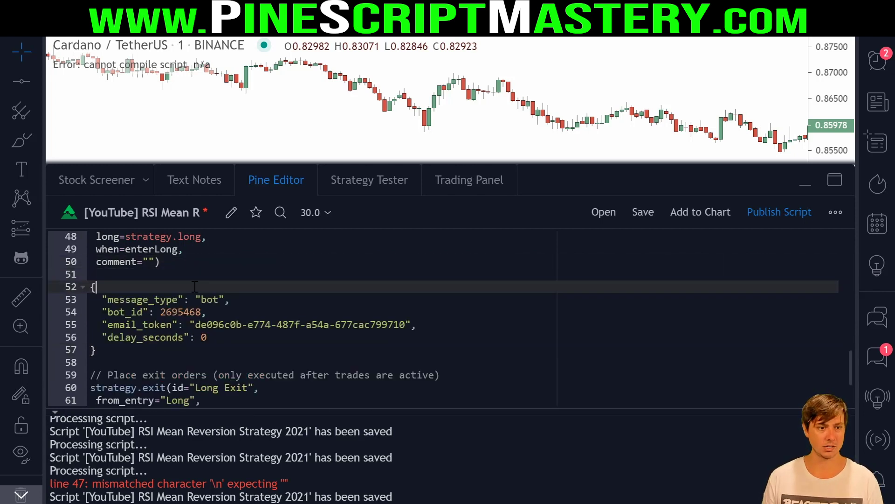
click(103, 298)
text(\)
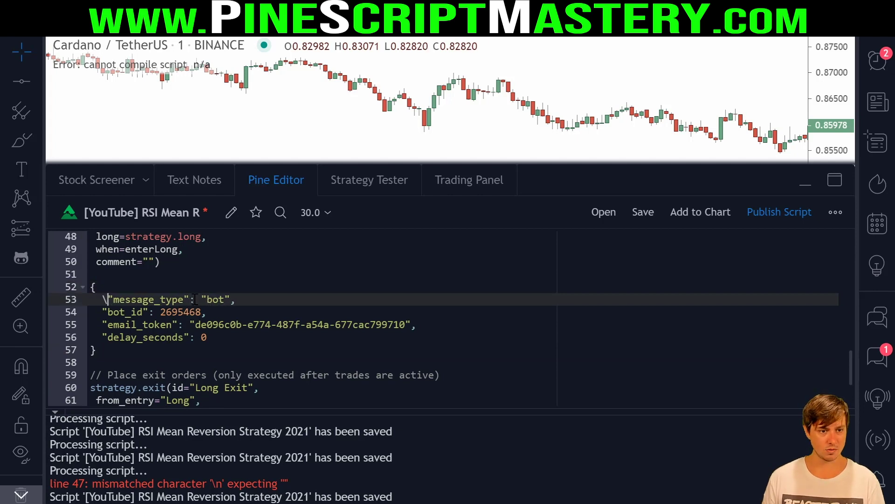
click(187, 299)
text(\)
click(208, 299)
text(\)
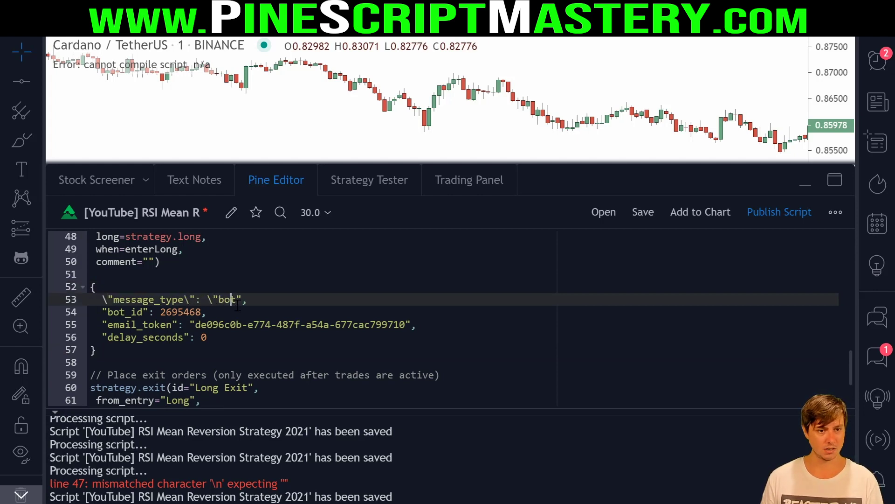
click(232, 299)
text(\)
click(201, 311)
click(101, 312)
text(\)
click(149, 312)
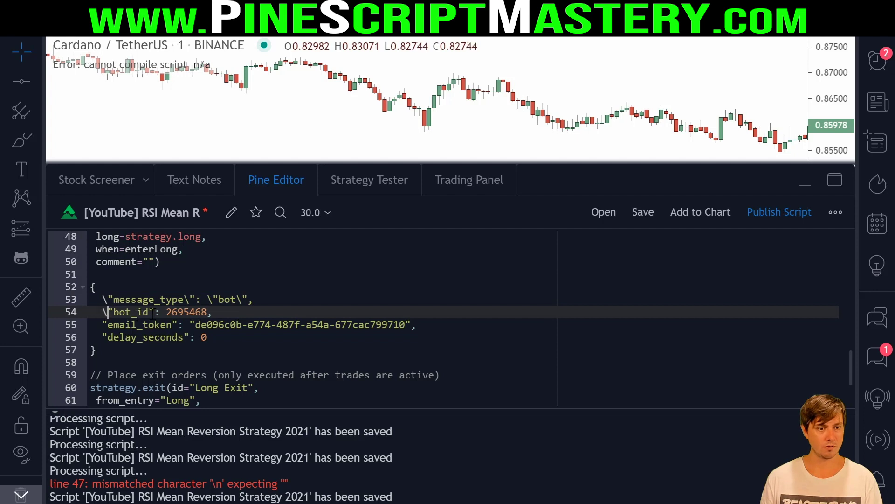
text(\)
- Escape the quotes on the email_token and delay_seconds entries with backslashes
click(103, 324)
text(\)
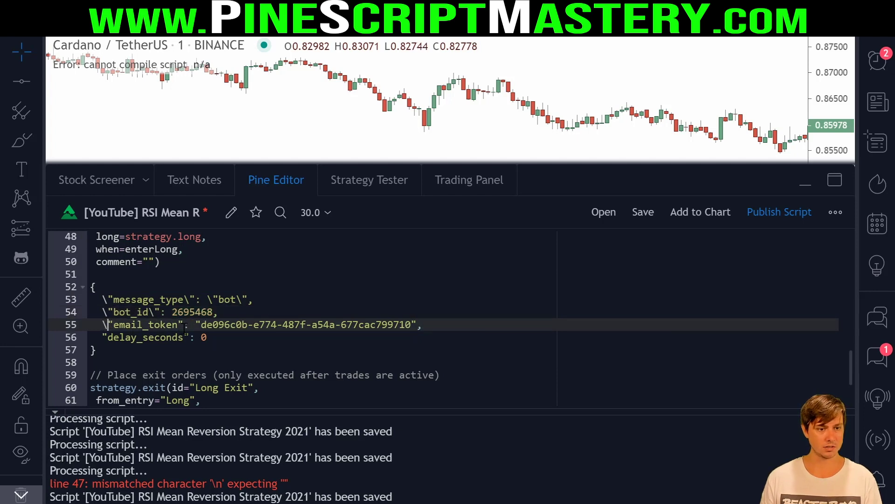
click(178, 324)
text(\": \)
click(422, 324)
text(\)
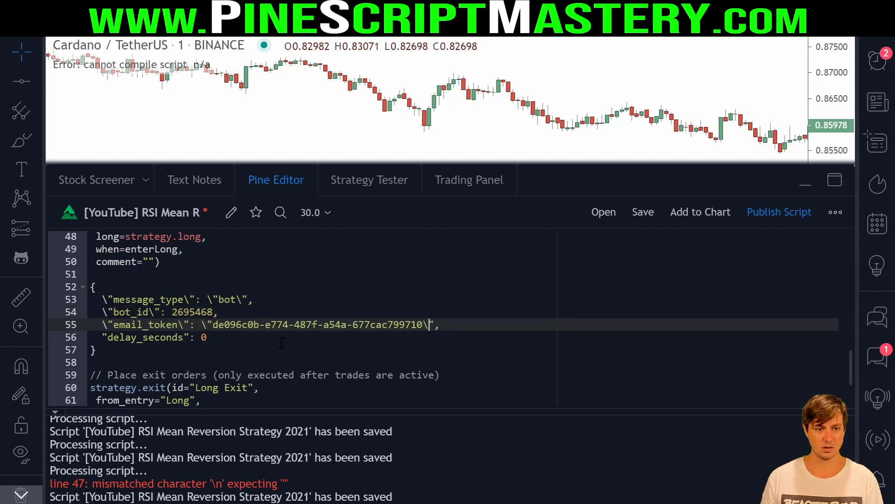
click(104, 337)
text(\)
click(190, 337)
text(\)
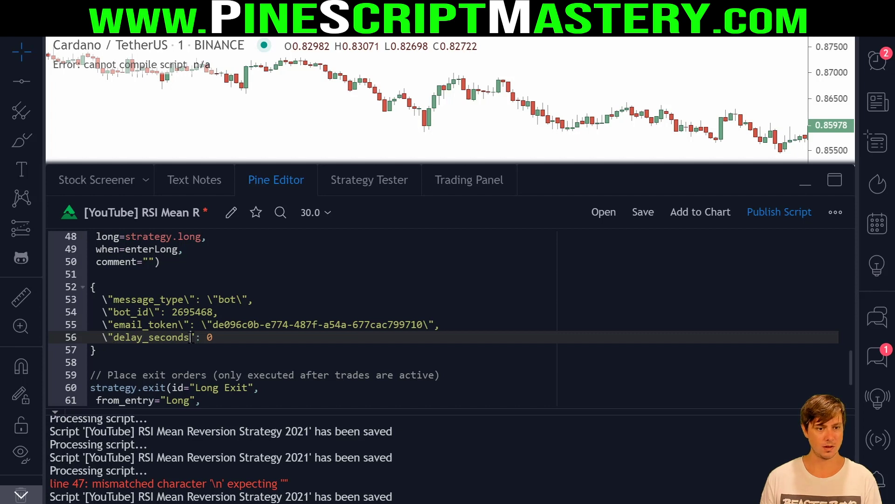
- Add a \n escape at the end of each JSON line
click(272, 298)
key(Up)
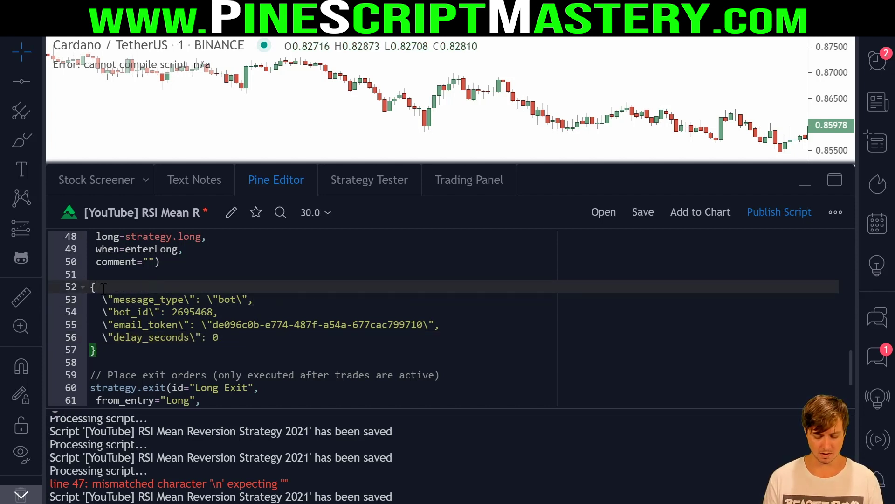
text(\n)
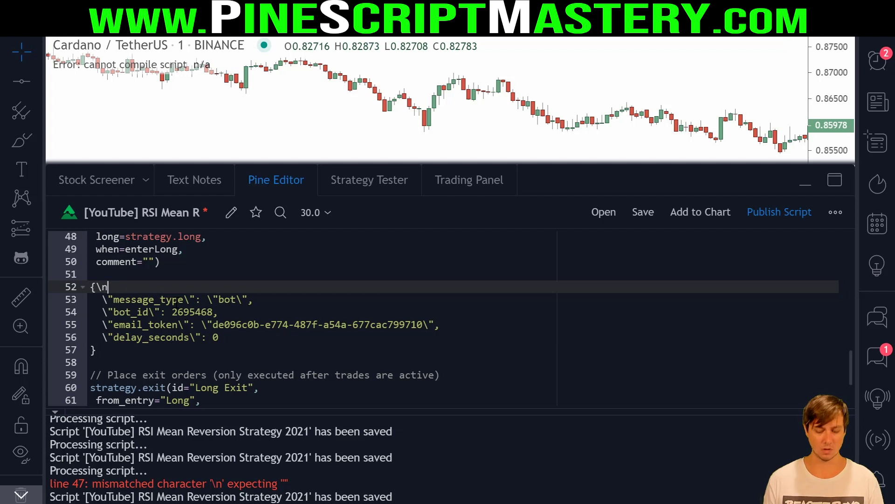
key(Return)
key(BackSpace)
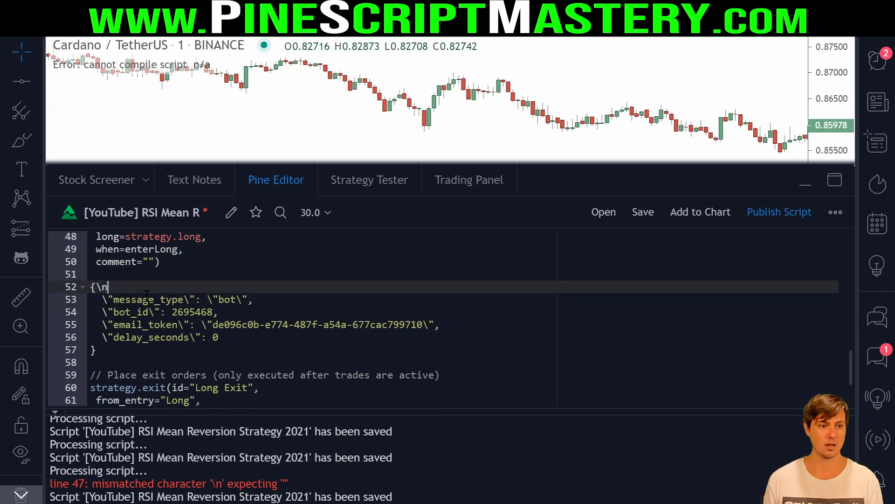
click(261, 300)
text(\)
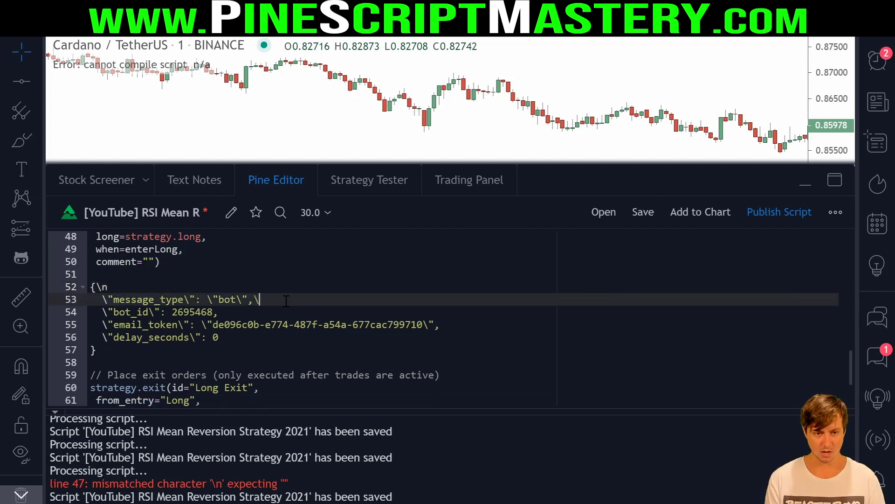
text(n)
click(233, 316)
text(\n)
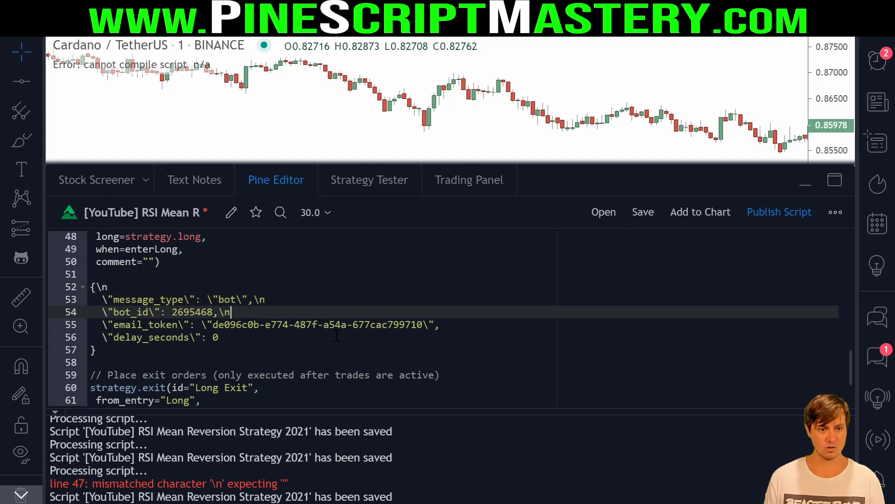
click(473, 320)
text(\n)
click(230, 336)
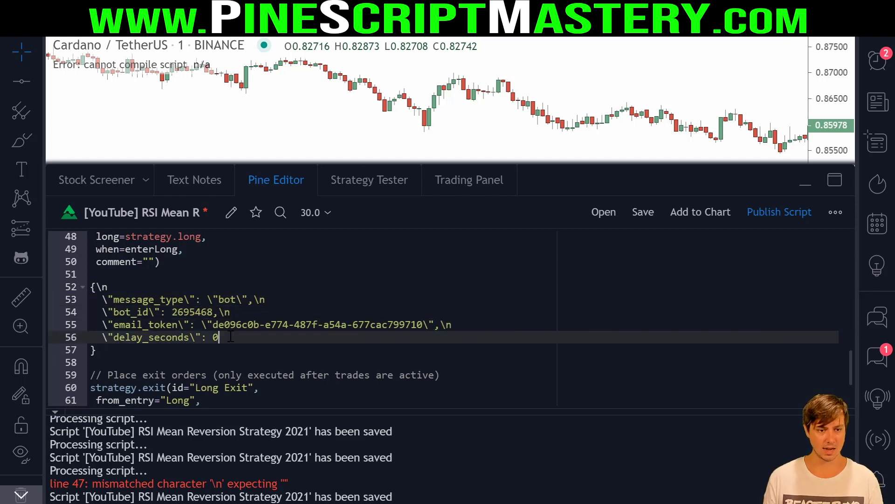
text(\n)
- Join all the escaped JSON lines and the closing brace into one line
click(143, 298)
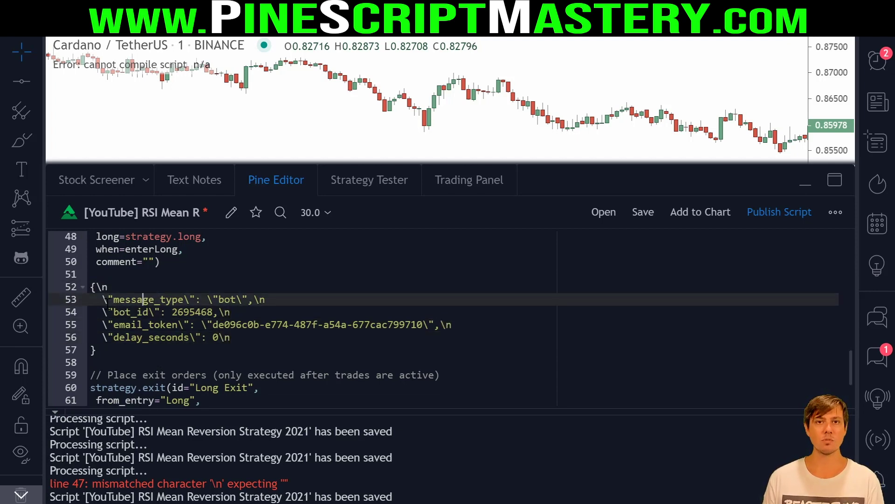
click(103, 299)
key(BackSpace)
key(BackSpace)
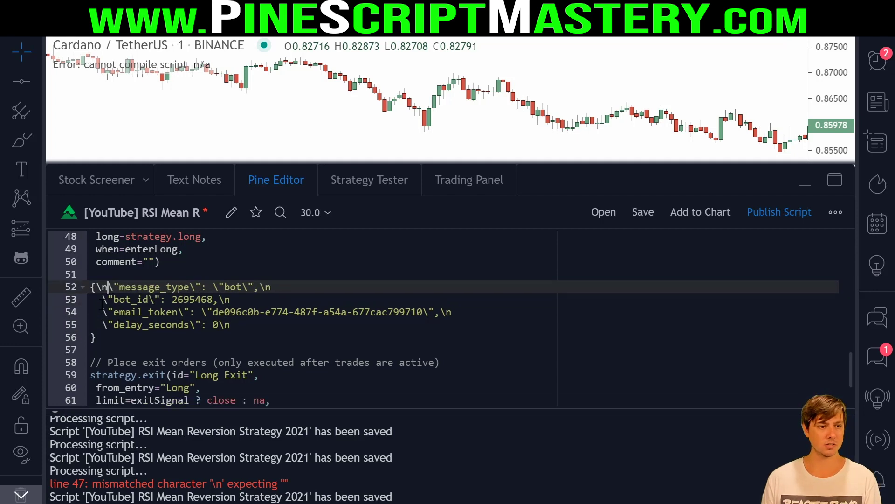
click(80, 300)
key(BackSpace)
click(103, 299)
key(BackSpace)
key(BackSpace)
key(BackSpace)
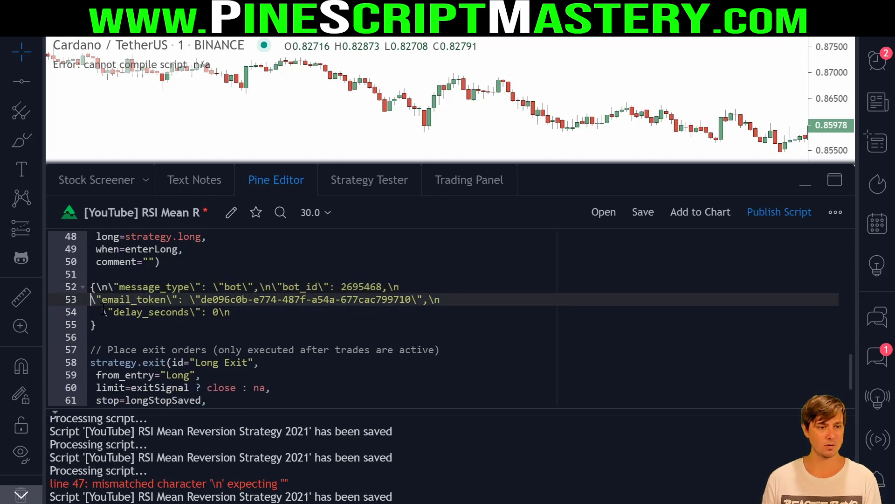
click(103, 299)
key(BackSpace)
key(BackSpace)
key(BackSpace)
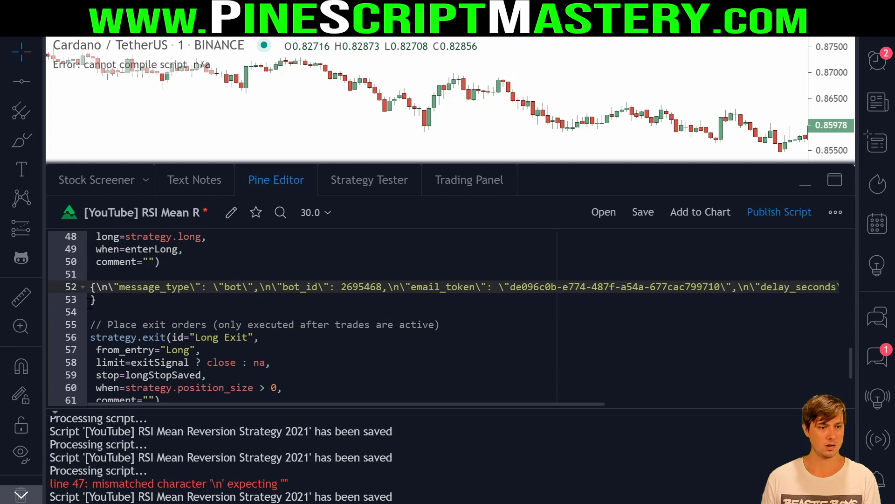
click(91, 300)
key(BackSpace)
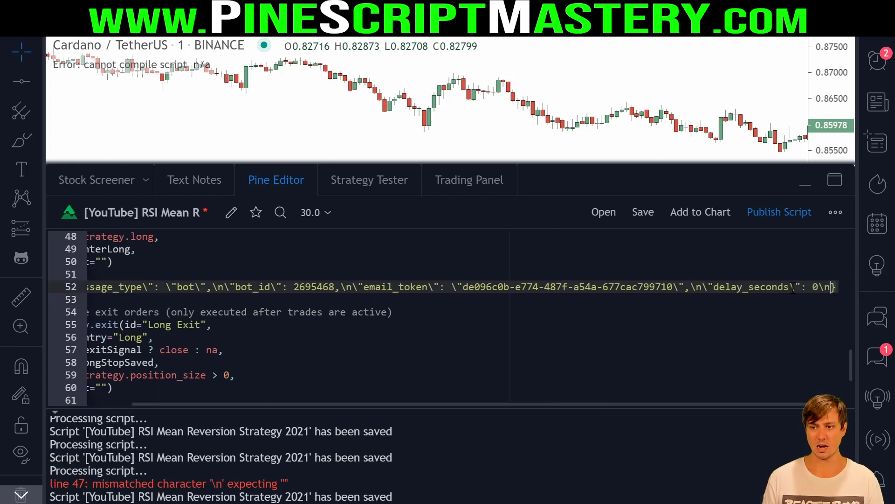
- Move the one-line escaped JSON into the entry order's comment and save the script
drag(793, 287, 91, 287)
key(ctrl+x)
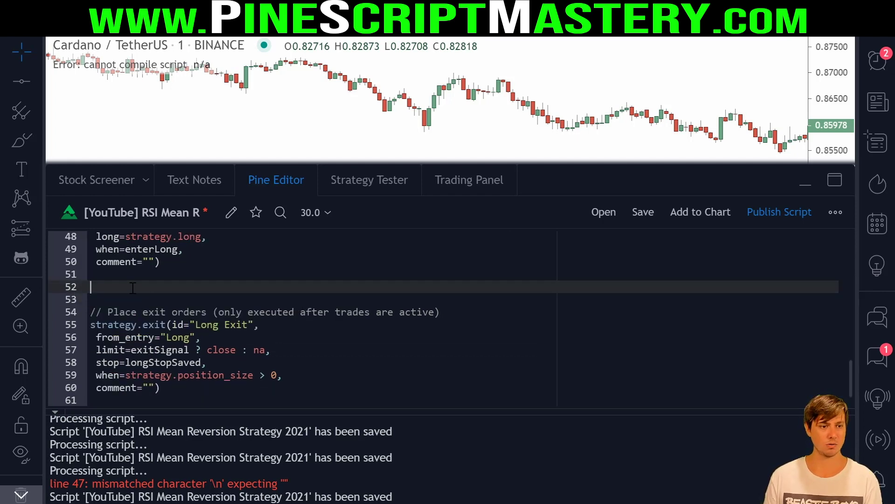
key(BackSpace)
key(BackSpace)
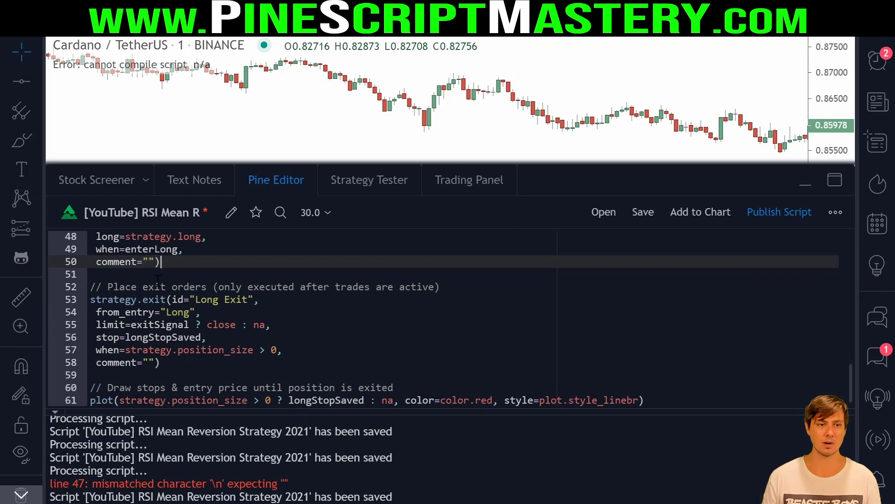
key(ctrl+v)
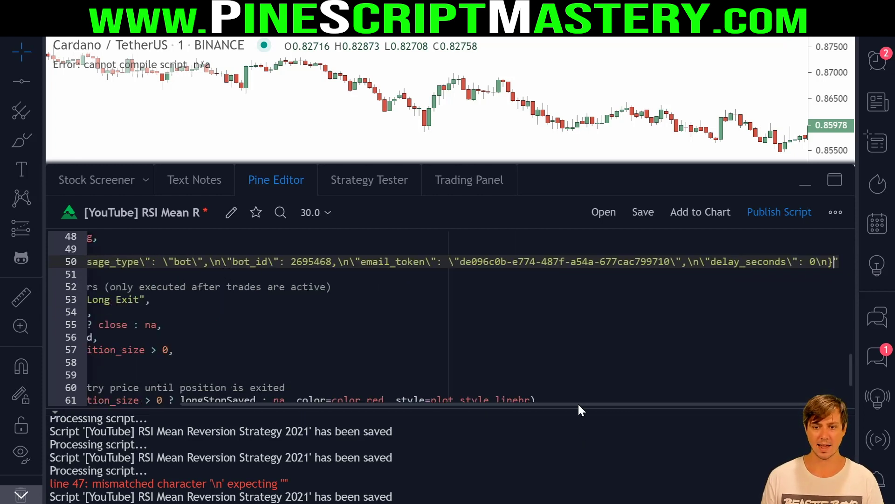
drag(579, 404, 687, 402)
click(55, 411)
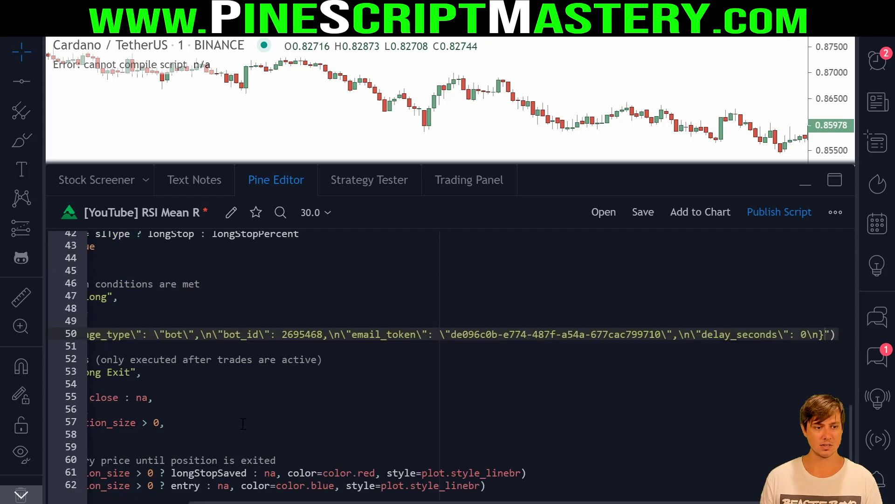
click(503, 346)
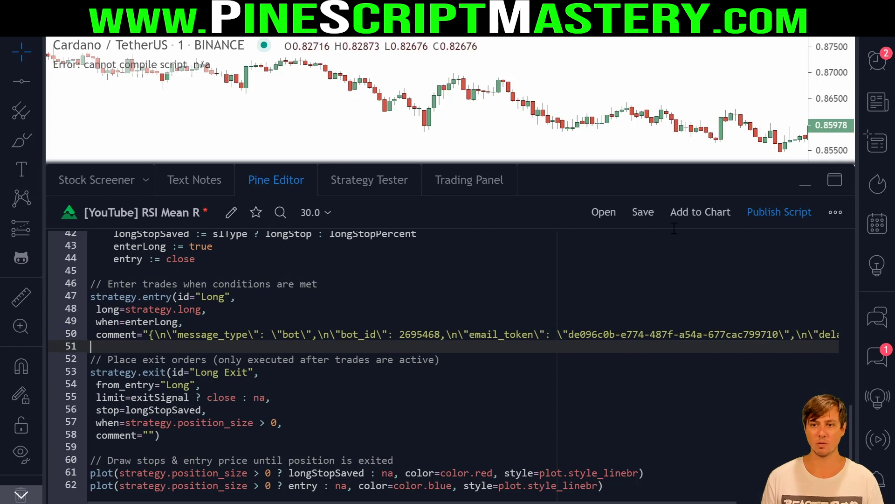
key(ctrl+s)
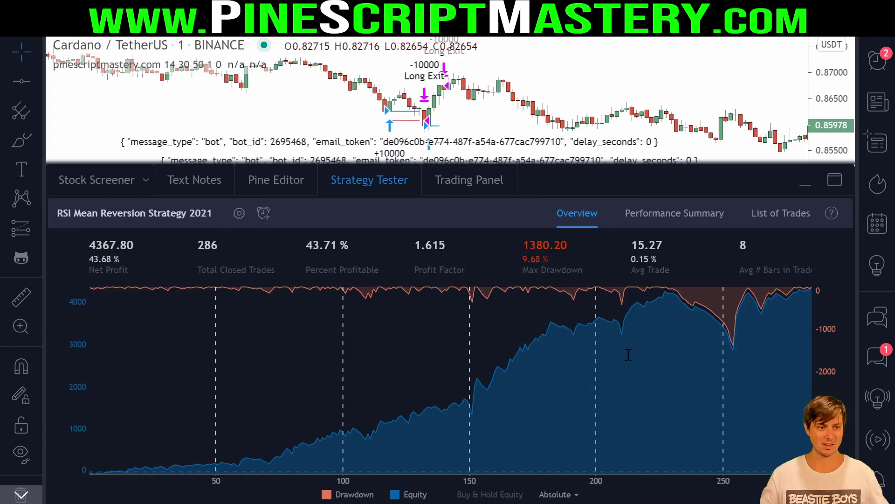
- Return to the strategy code and go to the Long Exit order block
click(276, 180)
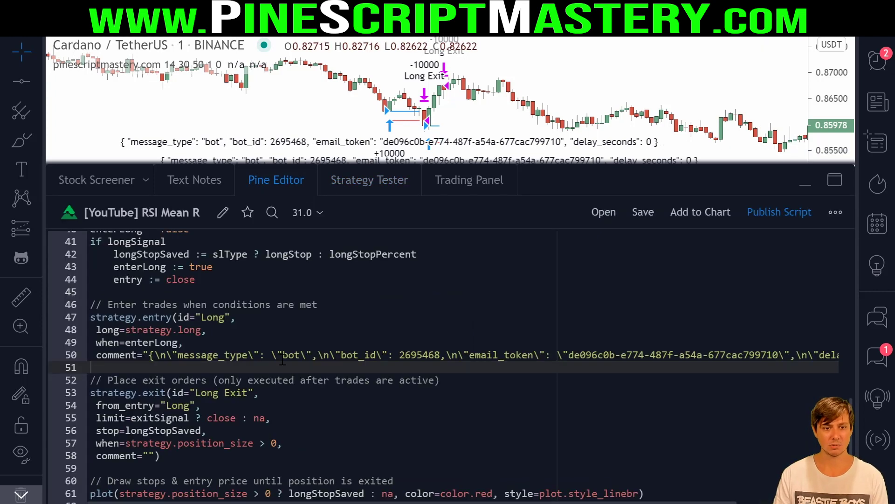
click(242, 392)
scroll(332, 373, down, 1)
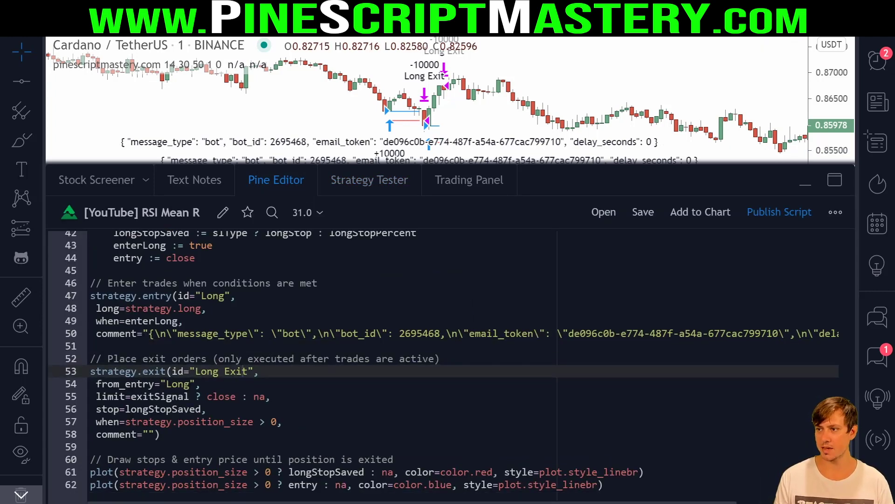
click(224, 447)
- Paste the exit bot JSON block on new lines below strategy.exit
key(Return)
key(Return)
key(Up)
scroll(232, 377, down, 2)
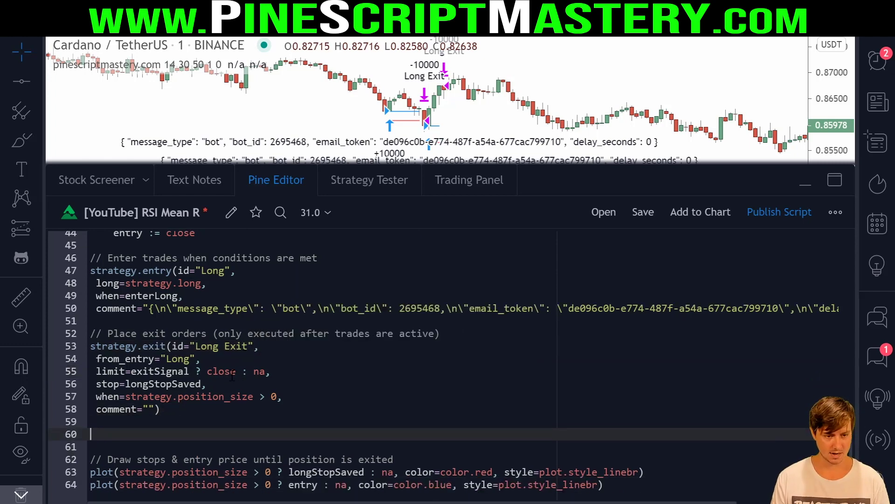
key(ctrl+v)
- Escape the quotes on the message_type, bot and bot_id entries with backslashes
click(105, 371)
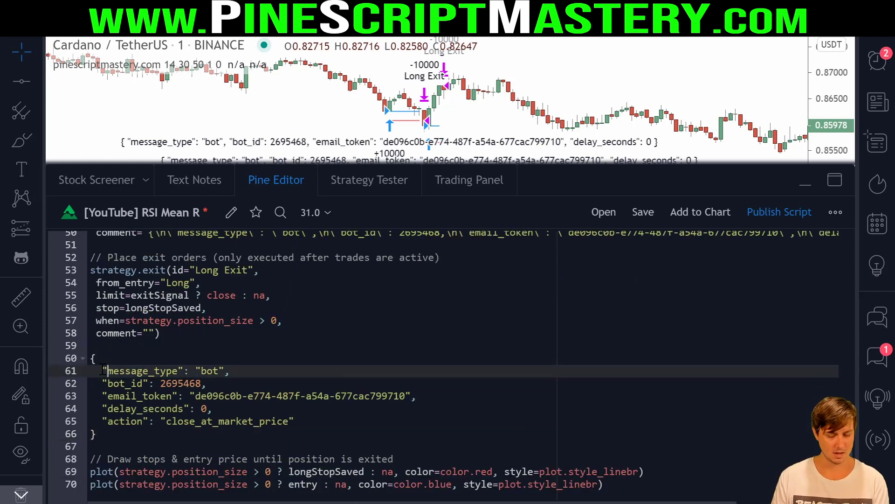
text(\)
click(183, 371)
text(\)
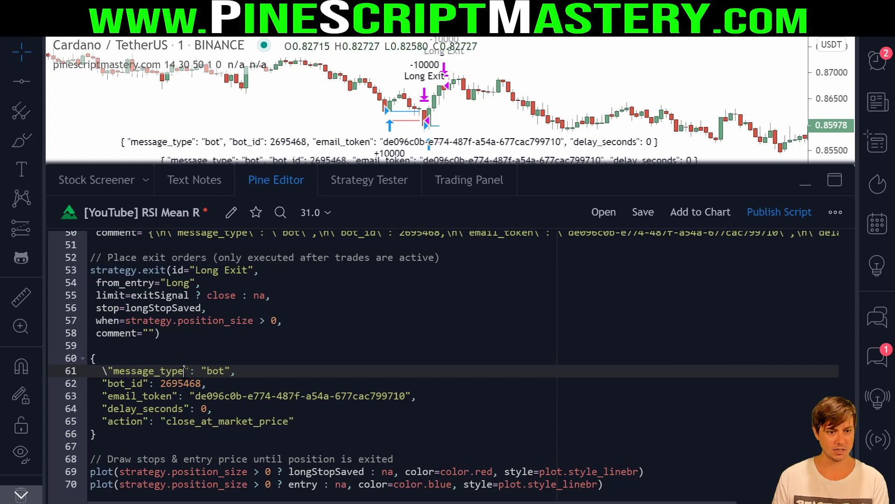
click(207, 371)
text(\)
click(237, 370)
text(\)
click(102, 383)
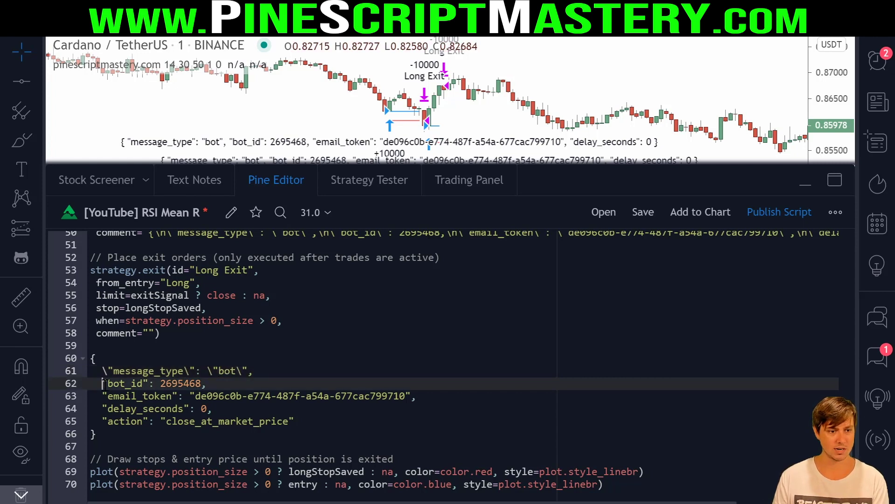
text(\)
click(149, 383)
text(\)
- Escape the quotes on email_token, delay_seconds and action close_at_market_price
click(100, 395)
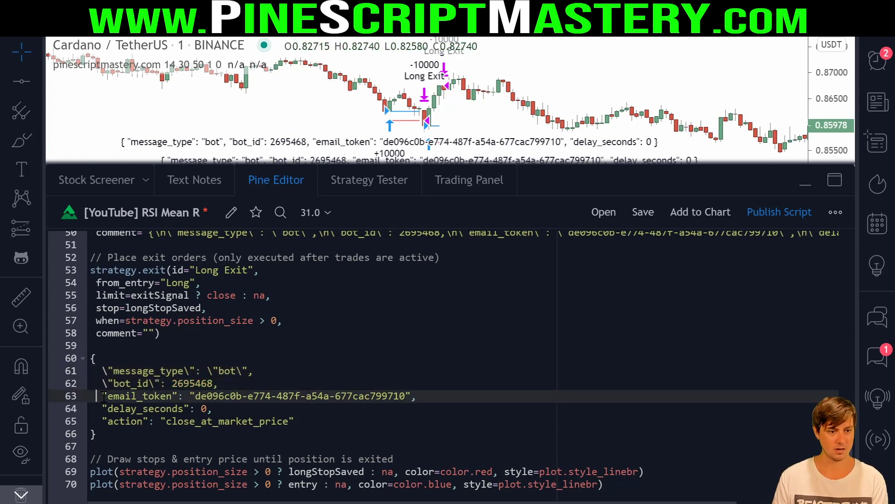
text(\)
click(176, 395)
text(\)
click(204, 396)
text(\)
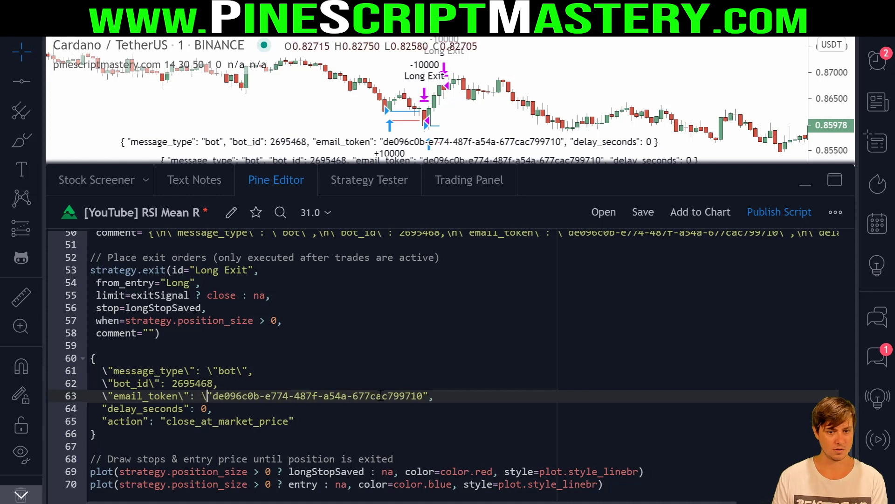
click(423, 395)
text(\)
click(102, 408)
text(\)
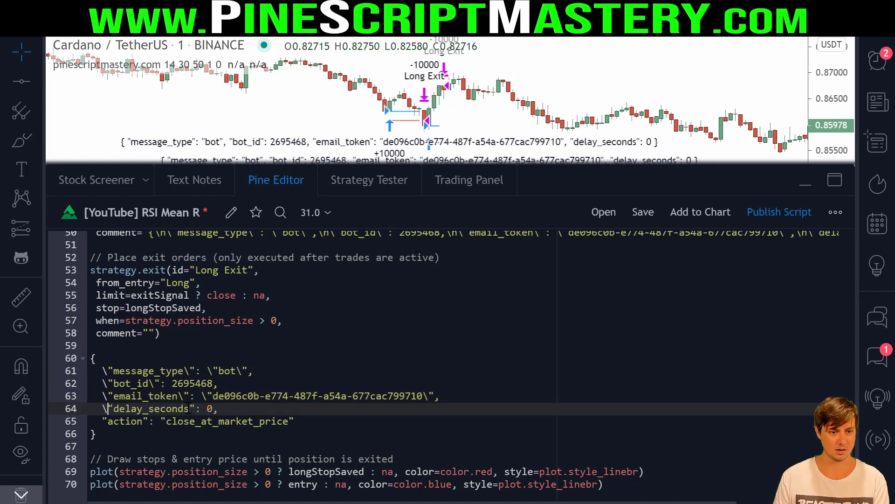
click(188, 408)
text(\)
click(102, 420)
text(\)
click(149, 421)
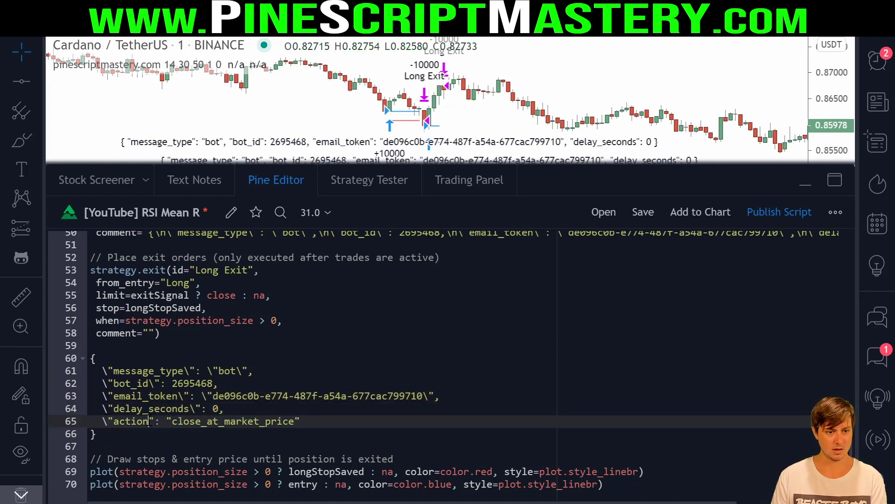
text(\)
click(178, 421)
text(\": \)
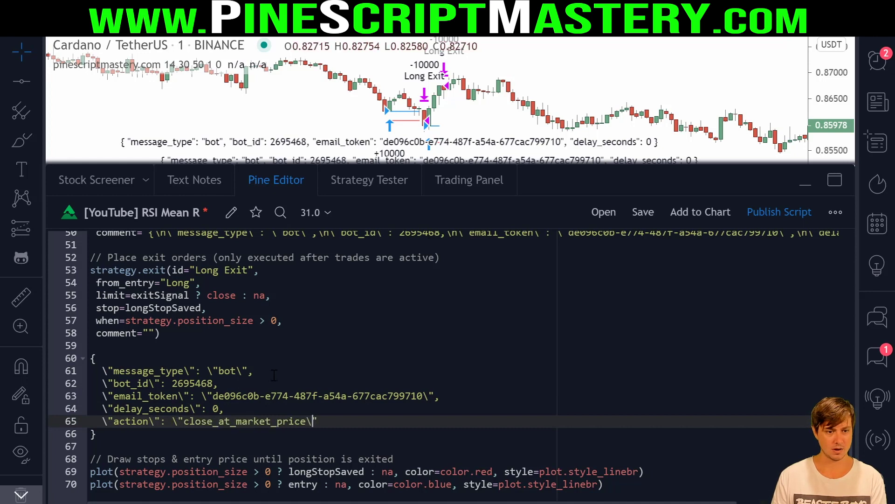
click(163, 371)
- Add a \n escape at the end of each exit JSON line
click(150, 361)
text(\n)
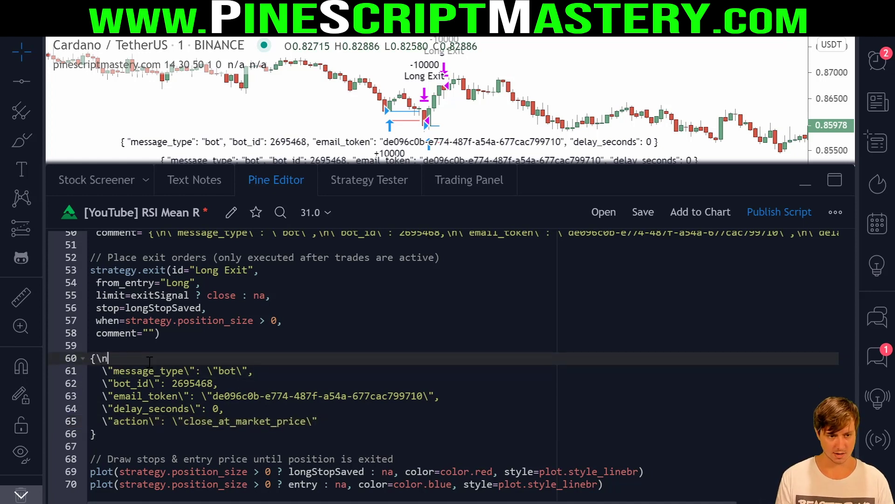
click(292, 371)
text(\n)
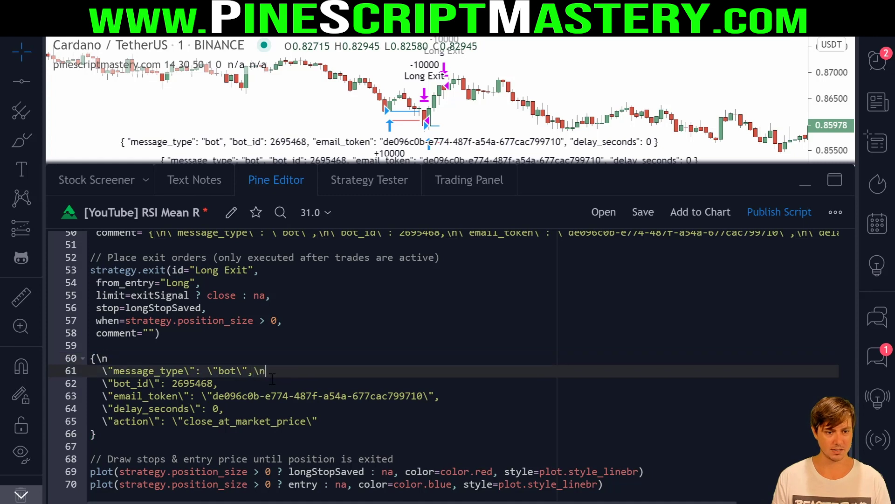
click(266, 384)
text(\n)
click(448, 396)
text(\n)
click(320, 408)
text(\n)
text(\n)
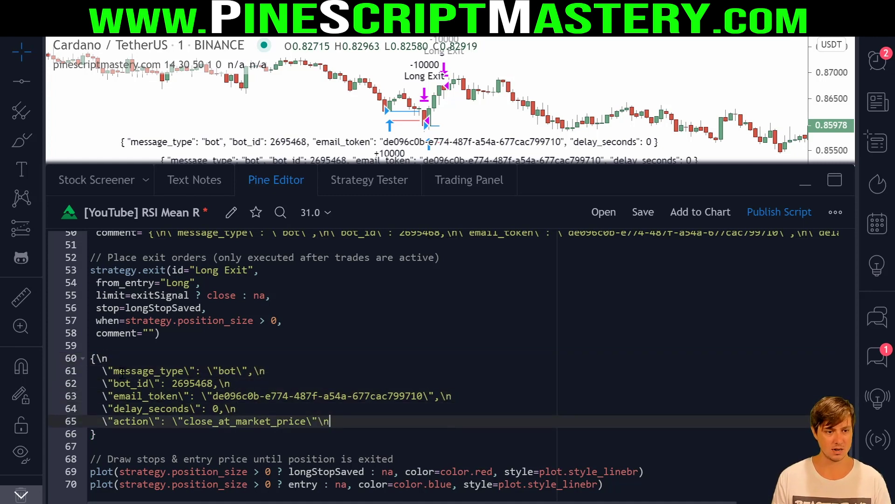
- Join the exit JSON lines and closing brace into a single line
click(103, 373)
key(BackSpace)
key(BackSpace)
key(BackSpace)
click(102, 383)
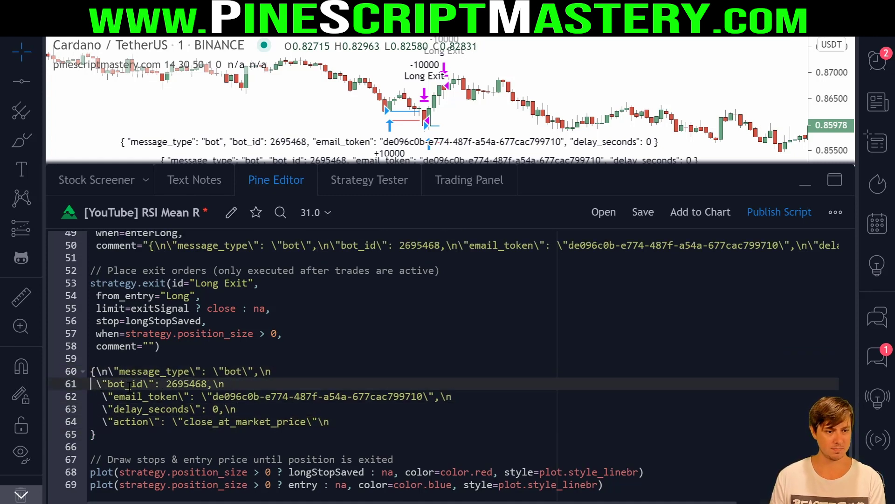
key(BackSpace)
key(BackSpace)
key(BackSpace)
click(102, 396)
key(BackSpace)
key(BackSpace)
key(BackSpace)
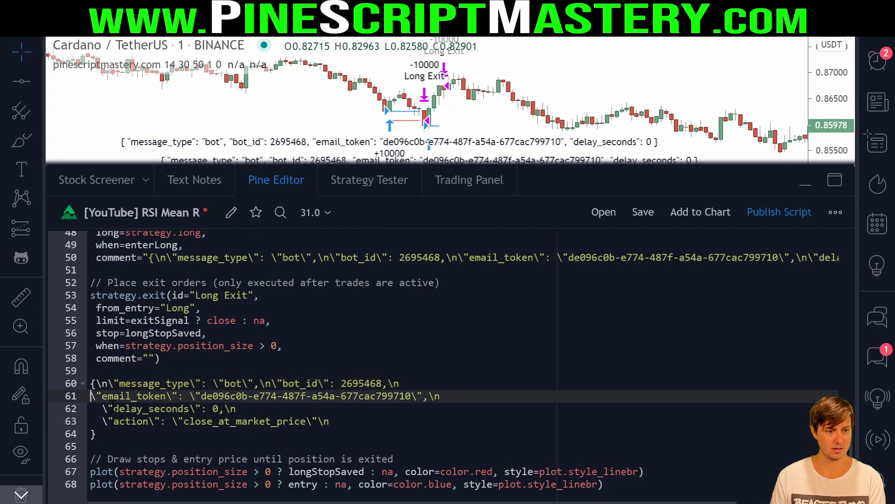
click(102, 408)
key(BackSpace)
key(BackSpace)
key(BackSpace)
click(102, 421)
key(BackSpace)
key(BackSpace)
key(BackSpace)
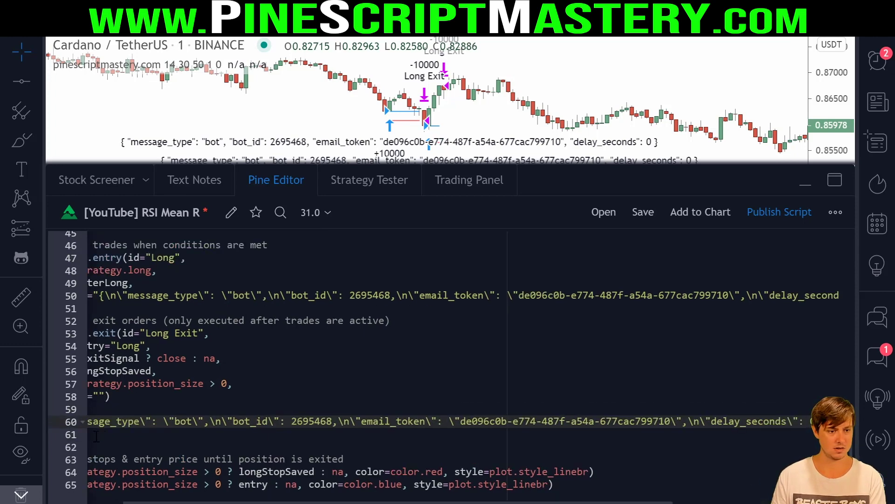
click(121, 440)
key(BackSpace)
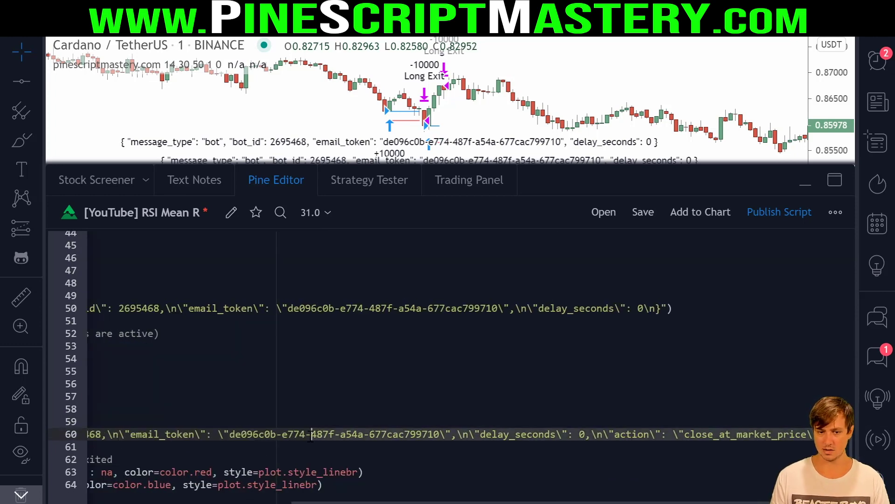
- Move the one-line JSON into the Long Exit comment quotes and delete leftover blank lines
key(Home)
key(Down)
key(Up)
key(shift+End)
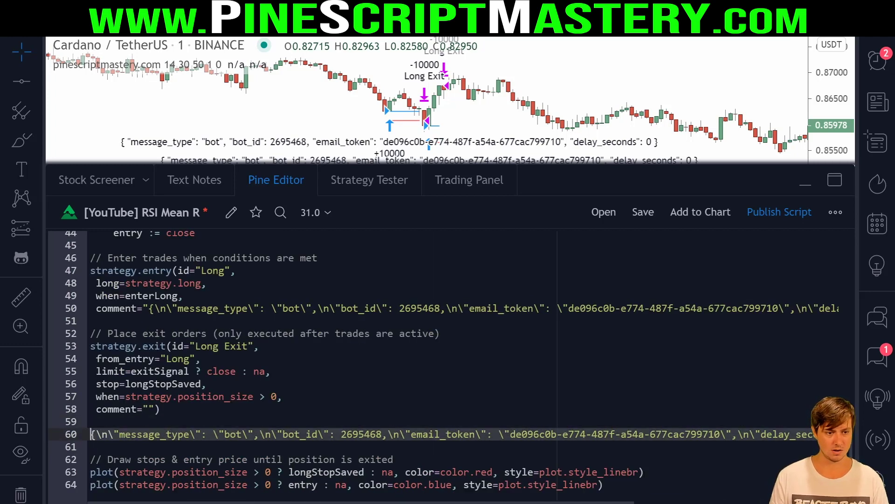
key(ctrl+x)
click(153, 409)
key(ctrl+v)
key(Down)
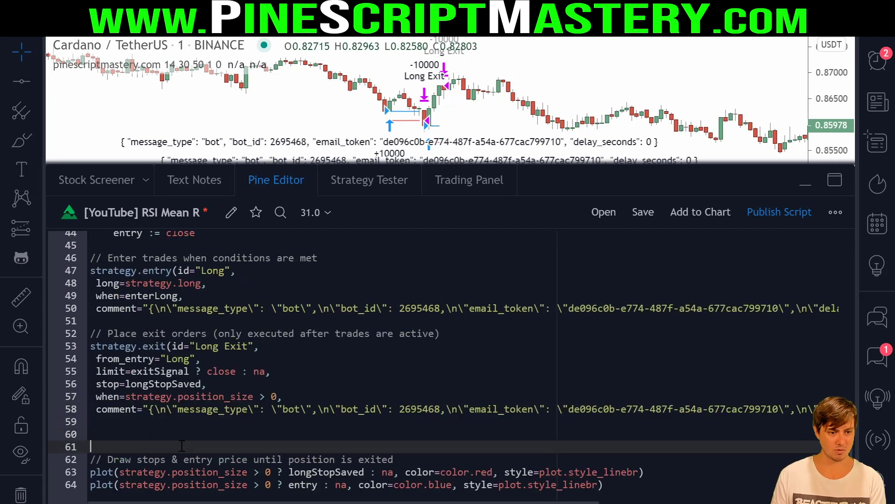
key(Delete)
key(Delete)
click(161, 371)
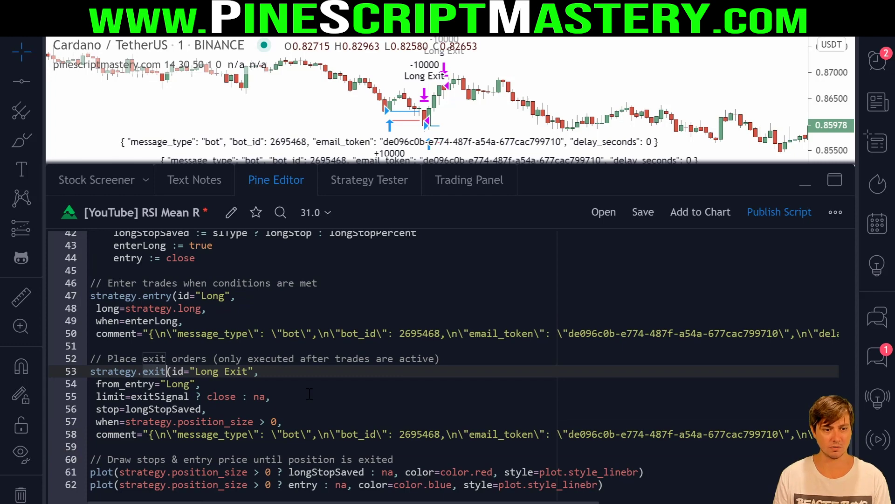
click(209, 447)
- Save the script and collapse the Pine Editor to show the full chart
click(643, 212)
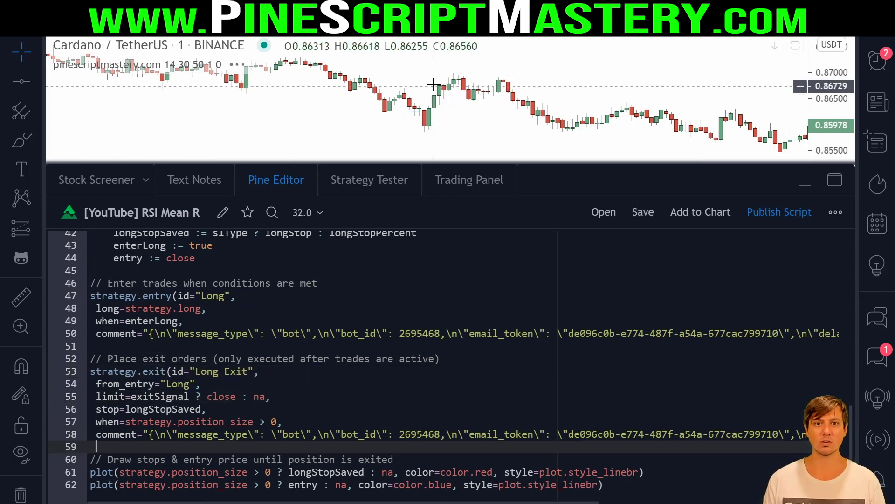
click(290, 176)
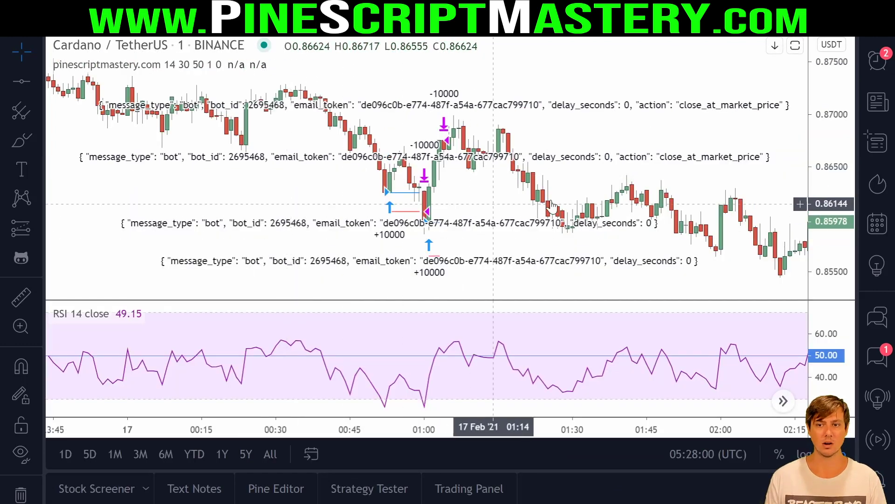
scroll(530, 135, up, 4)
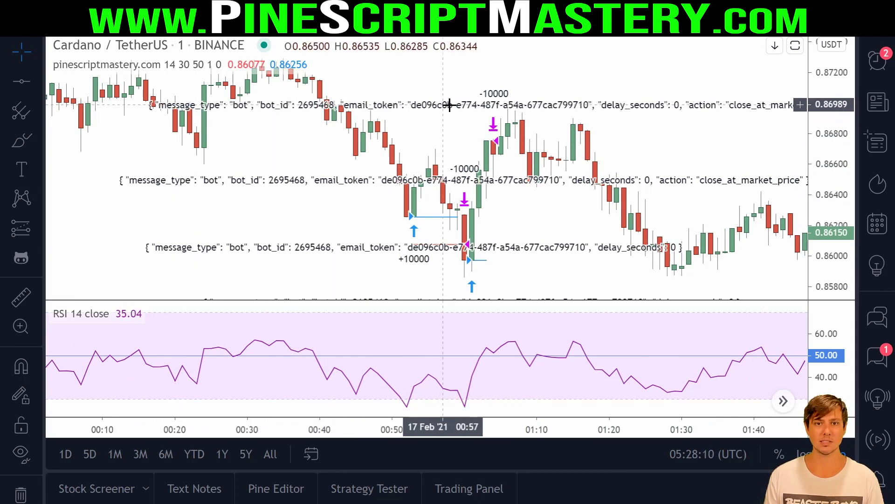
- Inspect the exit labels' close_at_market_price JSON, then reopen the Create Alert dialog
drag(147, 112, 835, 119)
key(ctrl+z)
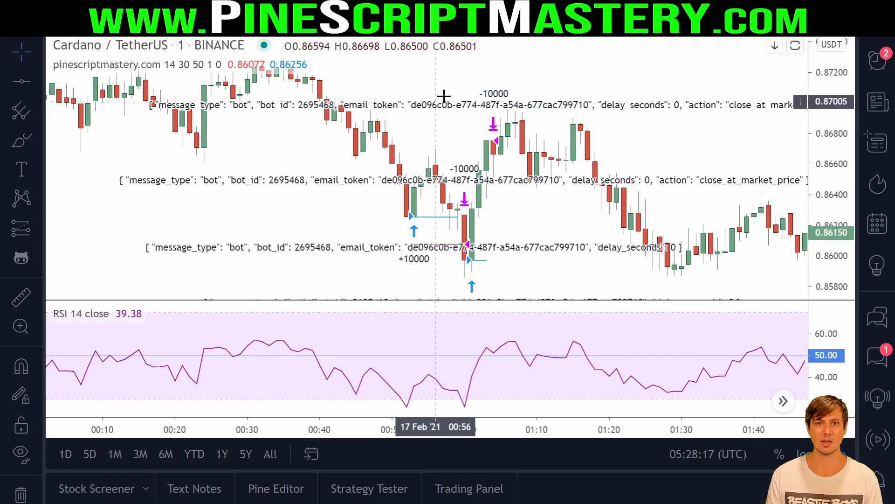
key(alt+a)
- Base the alert on the strategy and set its message to {{strategy.order.comment}}
click(451, 112)
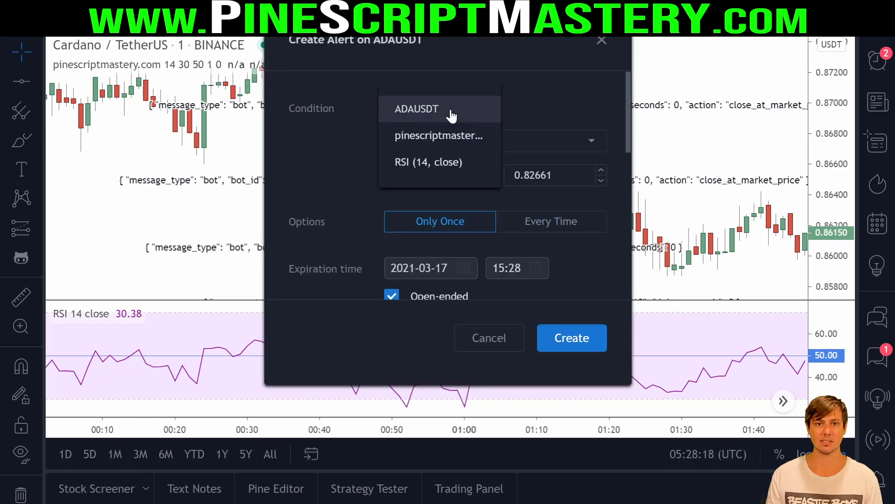
click(462, 136)
scroll(497, 206, down, 3)
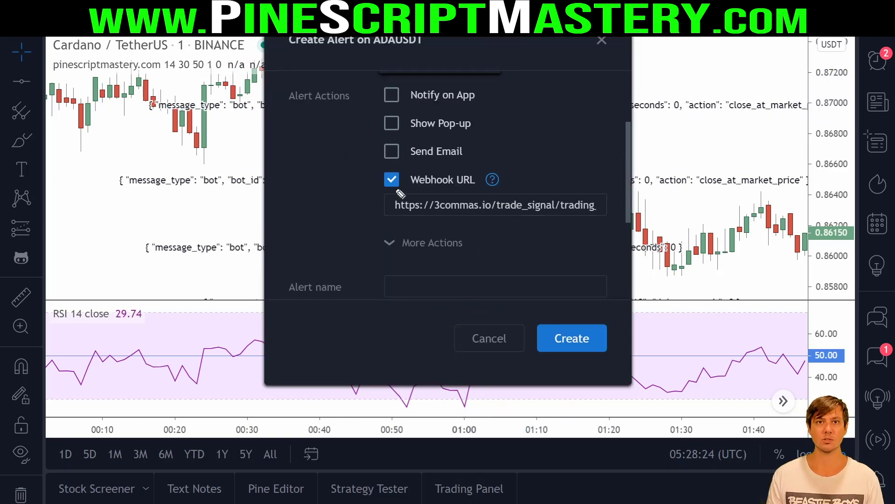
mouse_move(369, 170)
mouse_down()
mouse_move(617, 234)
mouse_move(548, 157)
mouse_up()
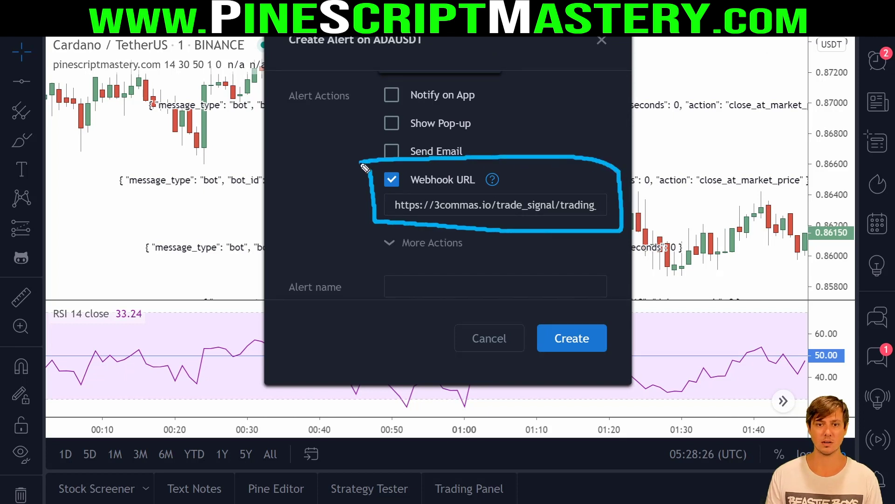
scroll(522, 215, down, 5)
drag(525, 227, 364, 158)
key(BackSpace)
text({{stra)
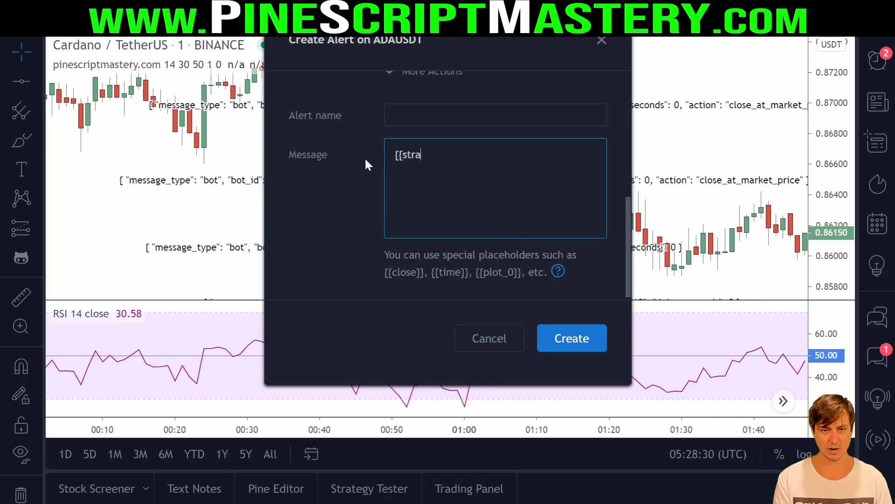
text(tegy.order.comment}})
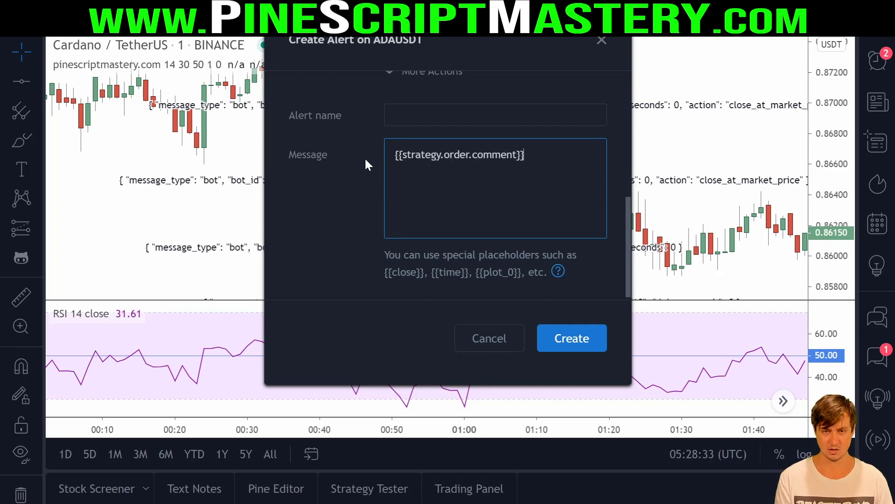
key(ctrl+a)
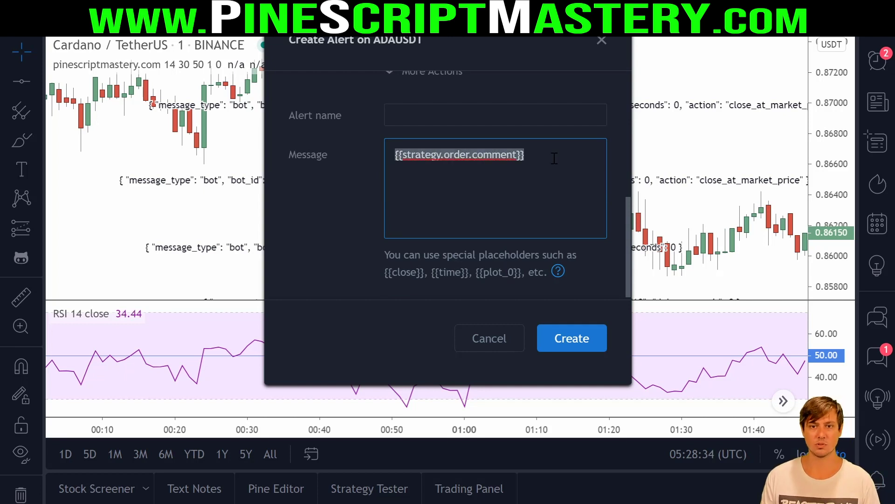
click(549, 157)
click(472, 155)
scroll(512, 199, up, 1)
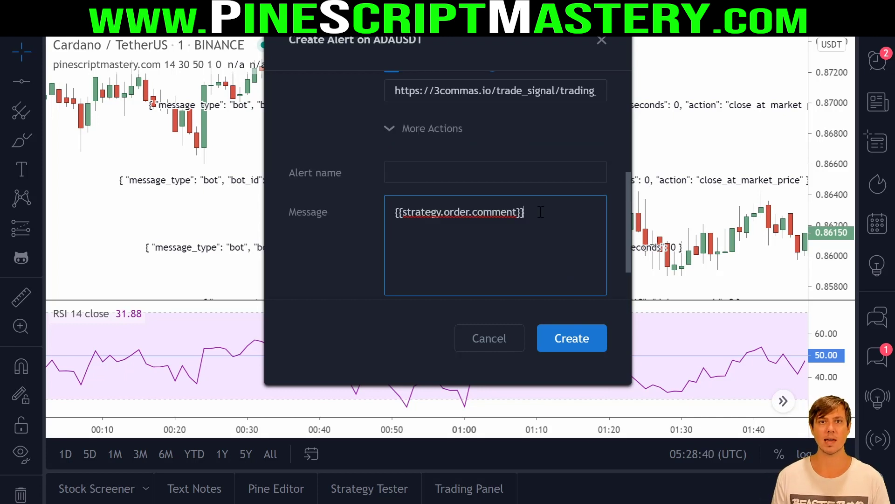
- Name the alert '3commas Entry' and create it despite the repainting warning
click(473, 173)
text(3)
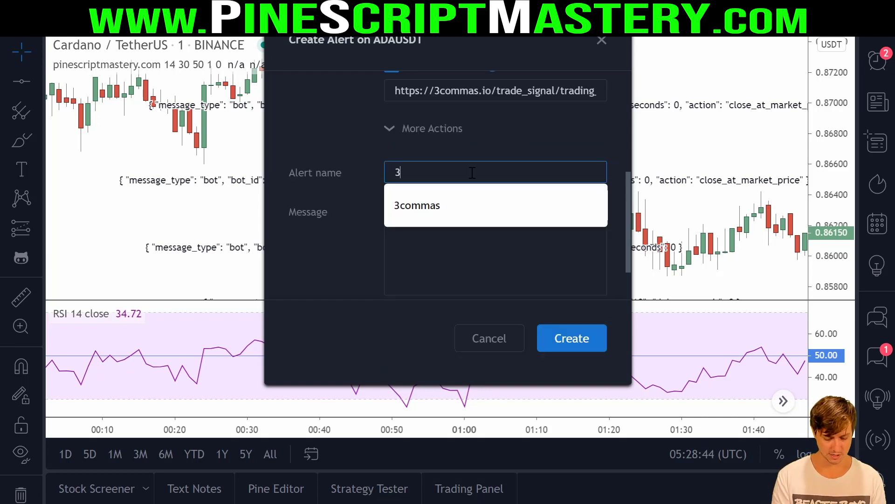
text(commas Entry)
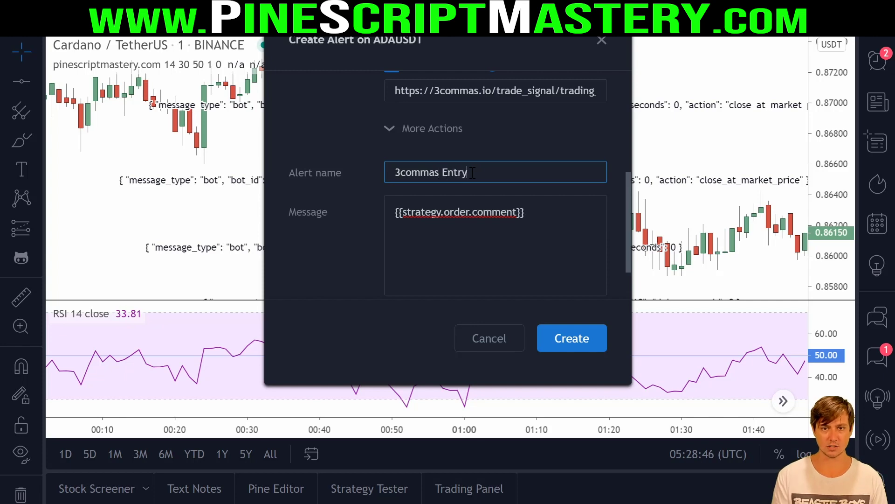
click(569, 340)
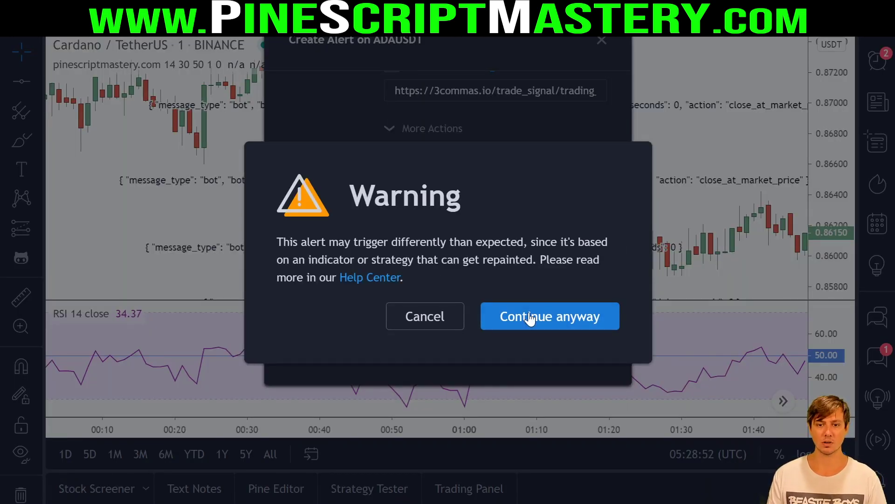
click(531, 319)
- Review the script's long signal and entry/exit comment lines 30–59, then start a new alert with Alt+A
click(276, 488)
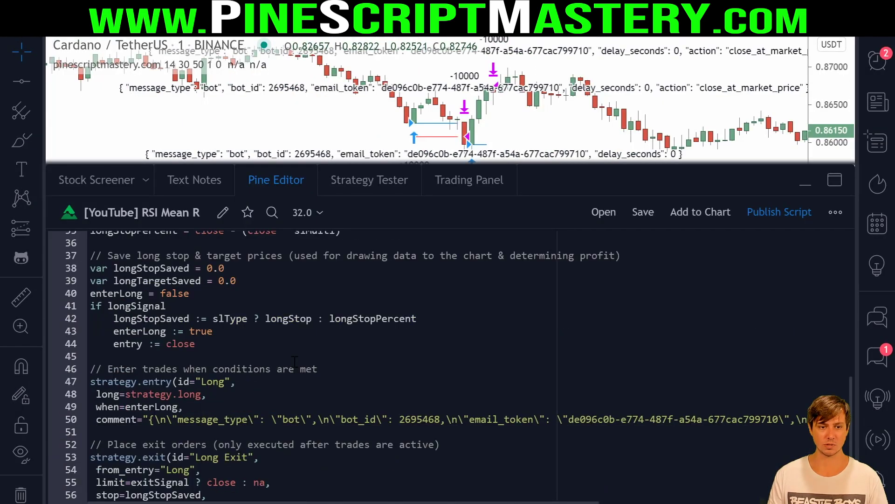
scroll(294, 361, up, 12)
scroll(320, 364, down, 5)
click(353, 424)
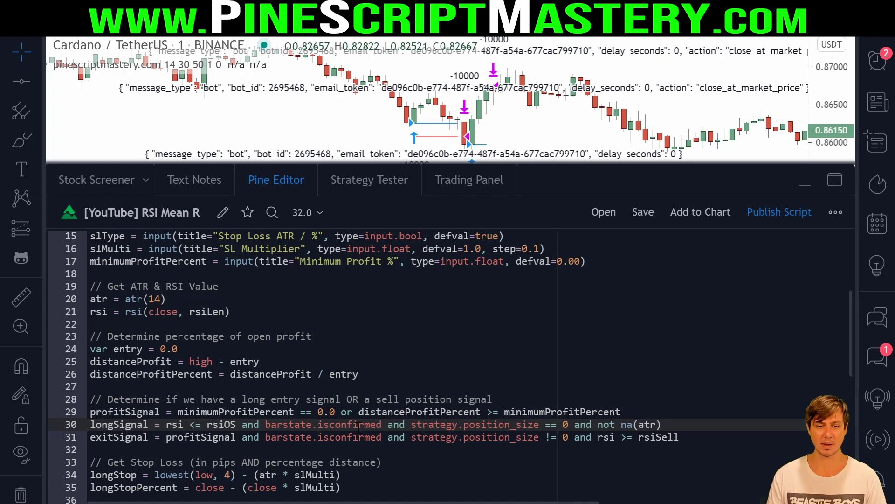
scroll(431, 367, down, 5)
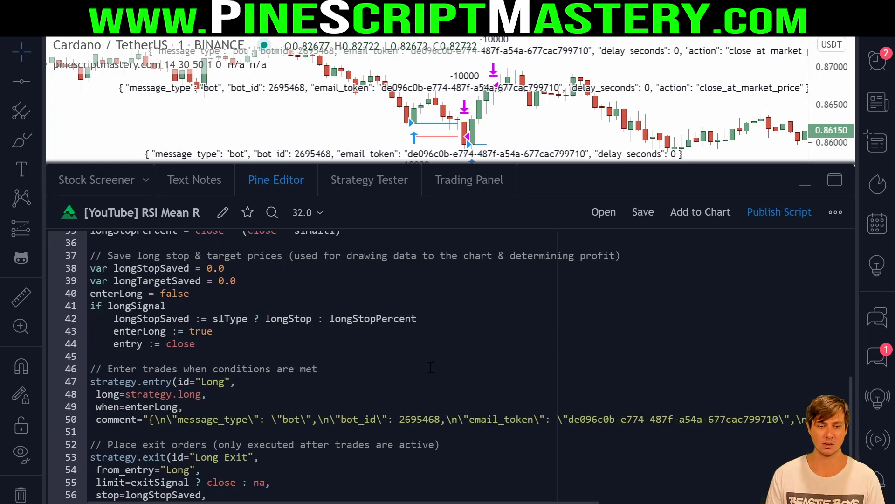
scroll(348, 414, down, 2)
click(354, 451)
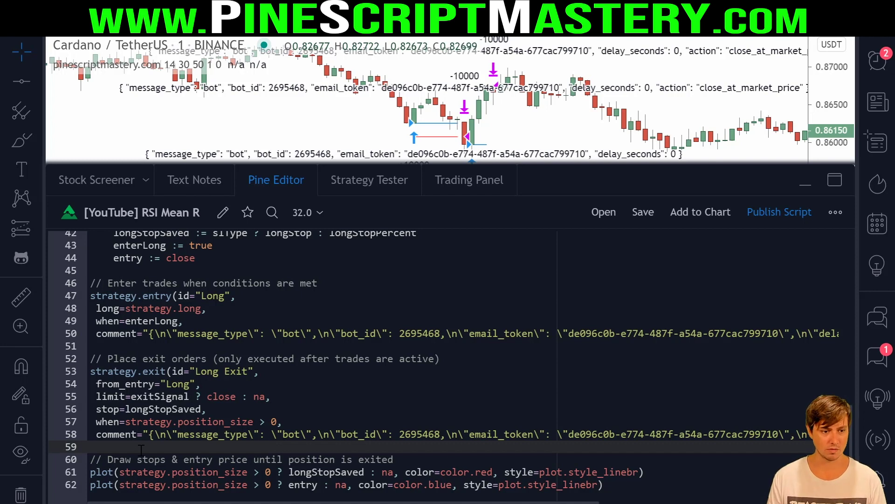
click(191, 351)
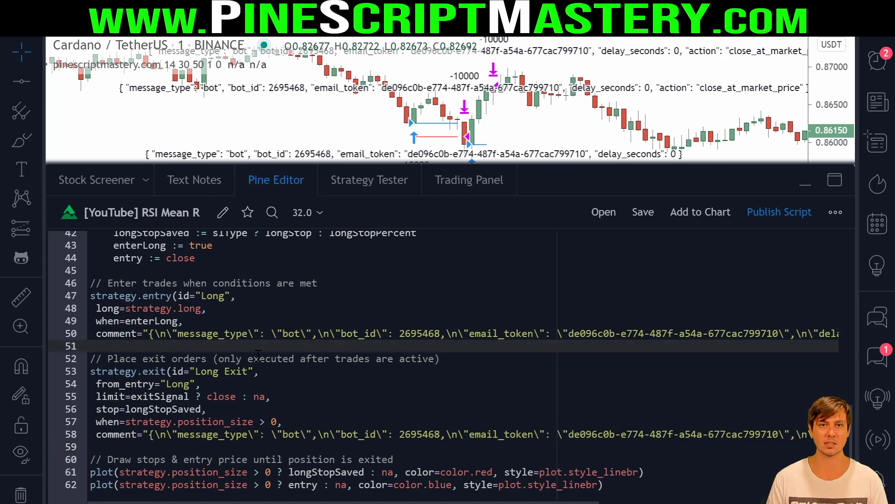
click(349, 443)
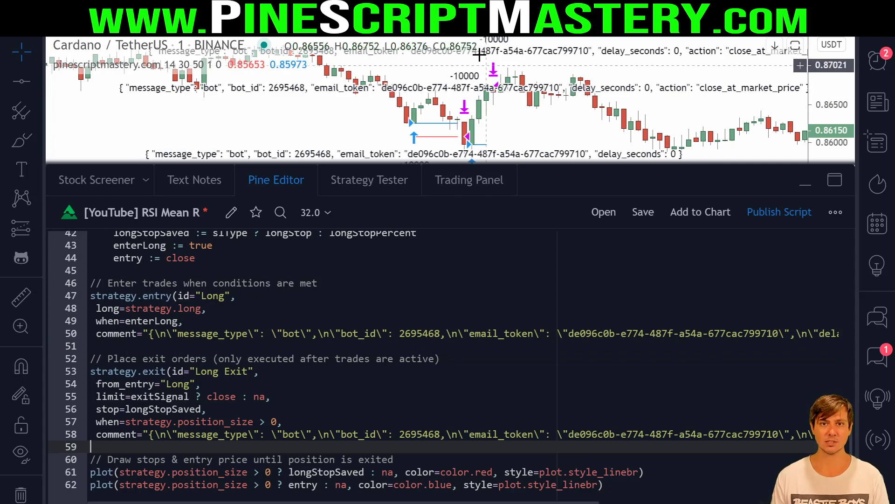
key(alt+a)
- Set the new alert's condition to the strategy, clear its default message, then cancel it
click(435, 114)
click(462, 153)
scroll(507, 206, down, 10)
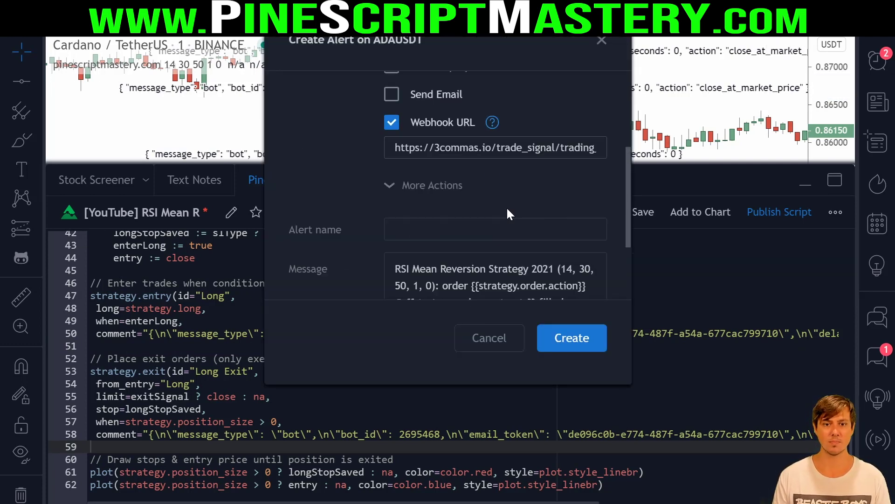
key(ctrl+a)
key(BackSpace)
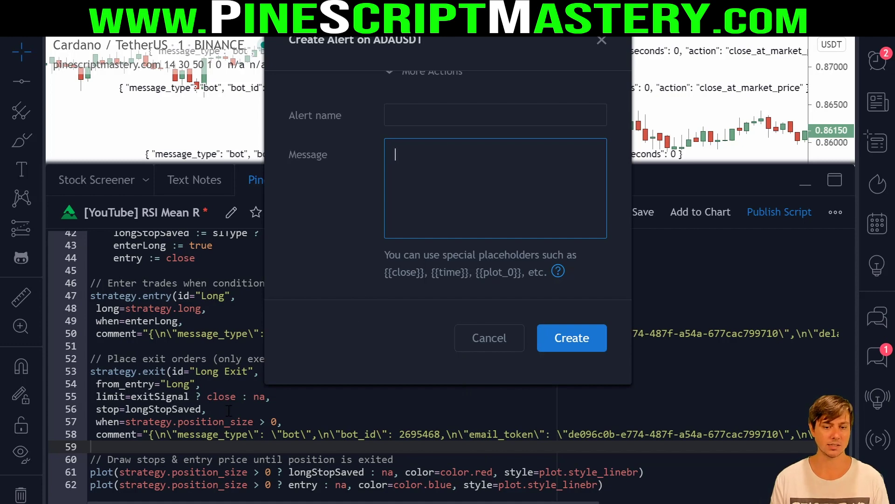
click(488, 338)
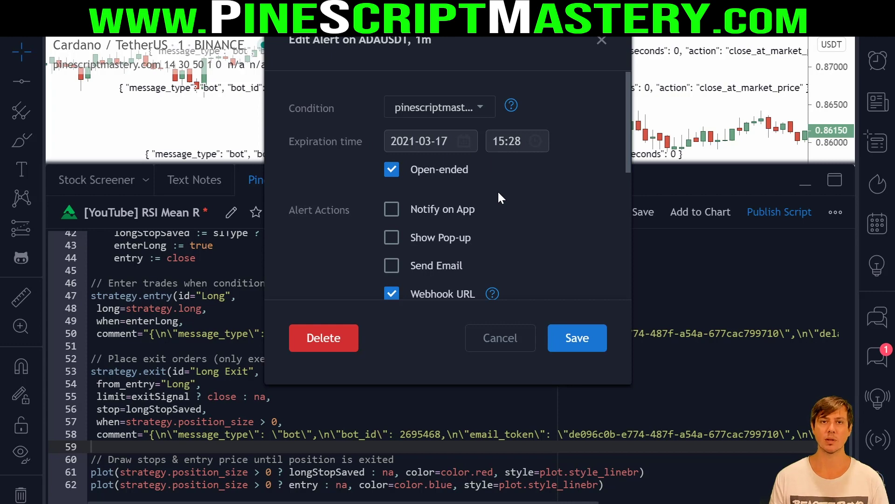
- Close the Edit Alert dialog without changes and reset the chart to the latest bars
click(500, 338)
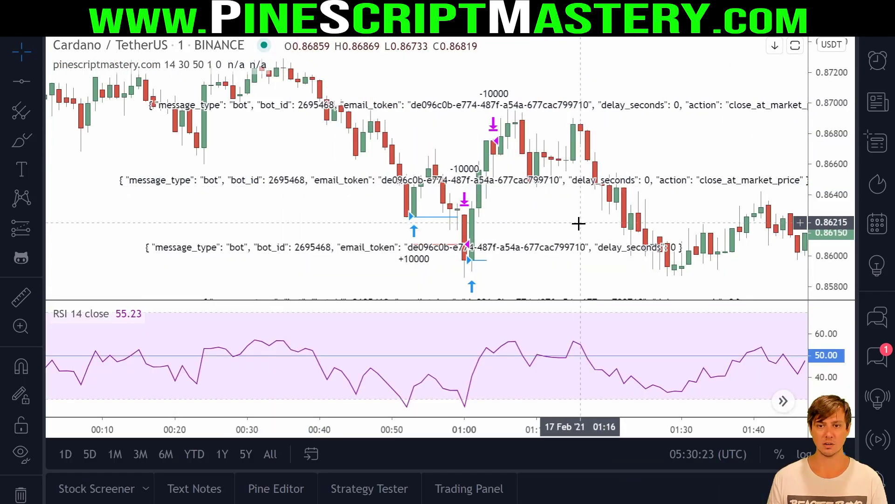
right_click(579, 223)
click(638, 132)
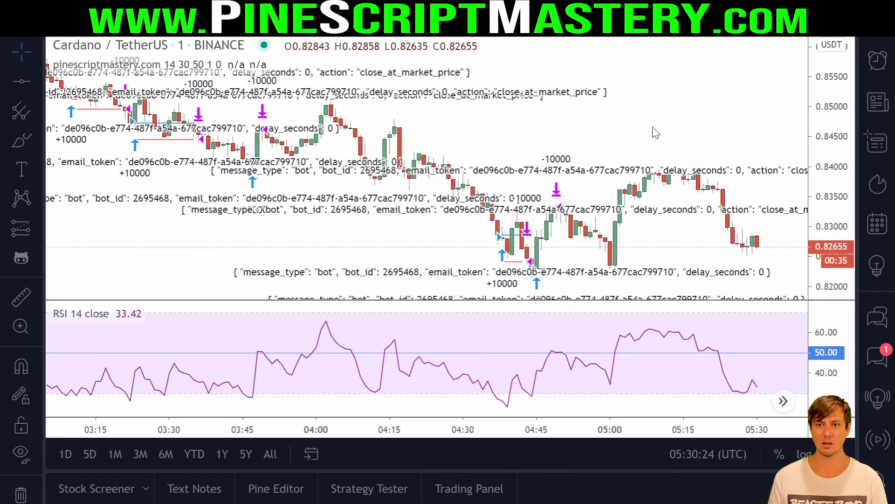
scroll(705, 215, up, 3)
scroll(709, 214, down, 1)
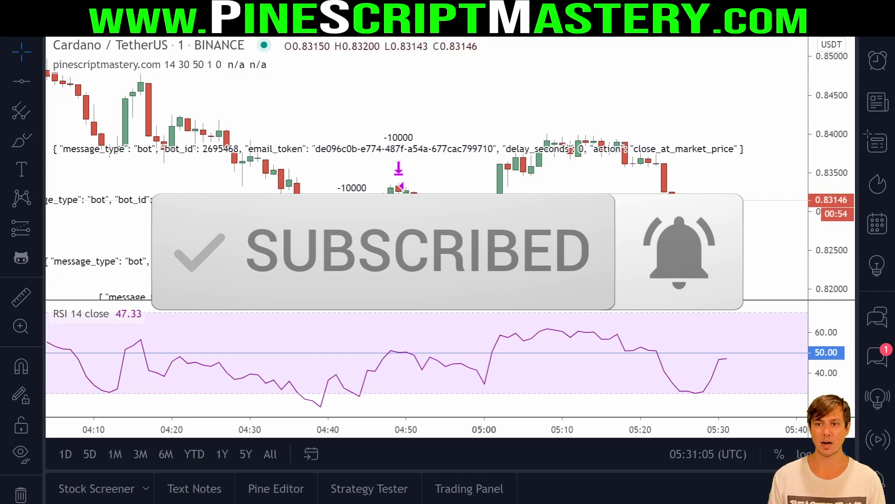
- Reopen the Pine Editor and select the entry order's JSON comment string on line 50
click(276, 488)
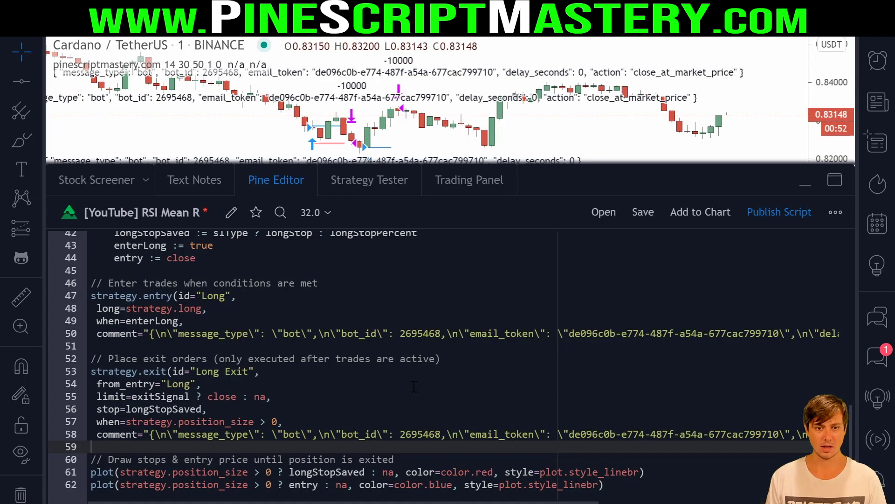
click(344, 346)
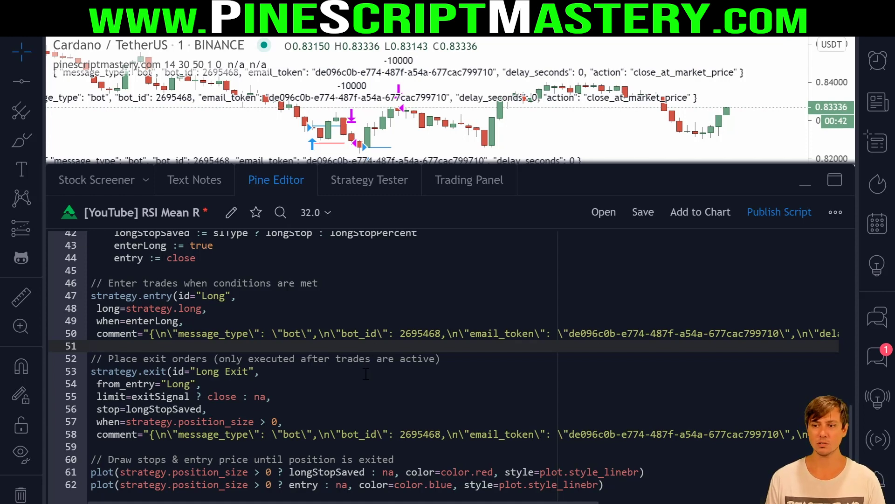
drag(286, 503, 516, 502)
drag(609, 336, 144, 334)
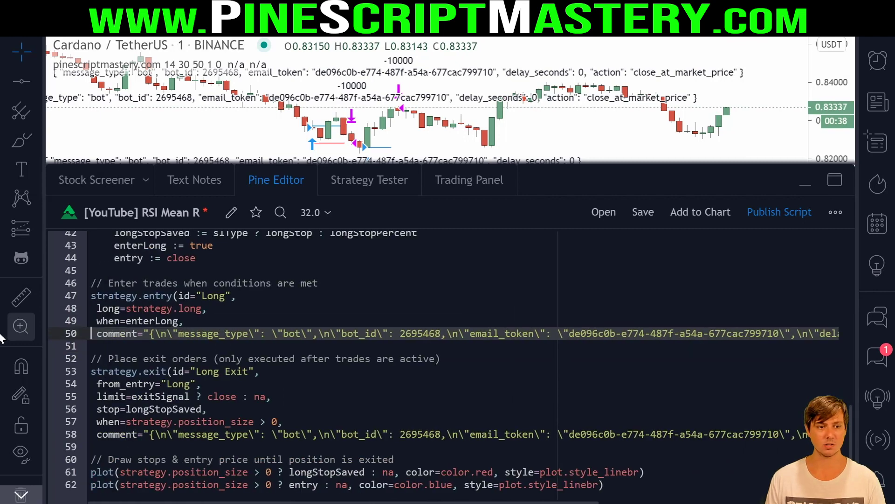
- Add alert(message="", freq=alert.freq_once_per_bar) on line 45 inside the longSignal block
scroll(237, 353, up, 10)
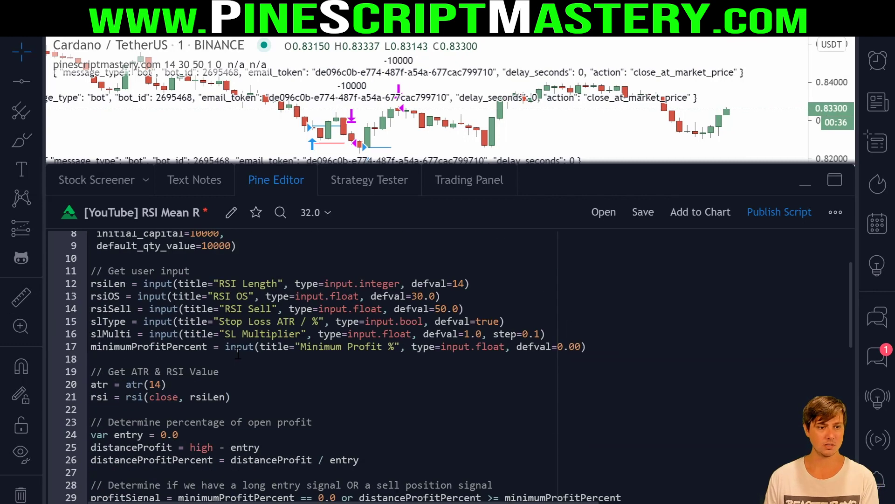
scroll(187, 373, down, 8)
click(157, 382)
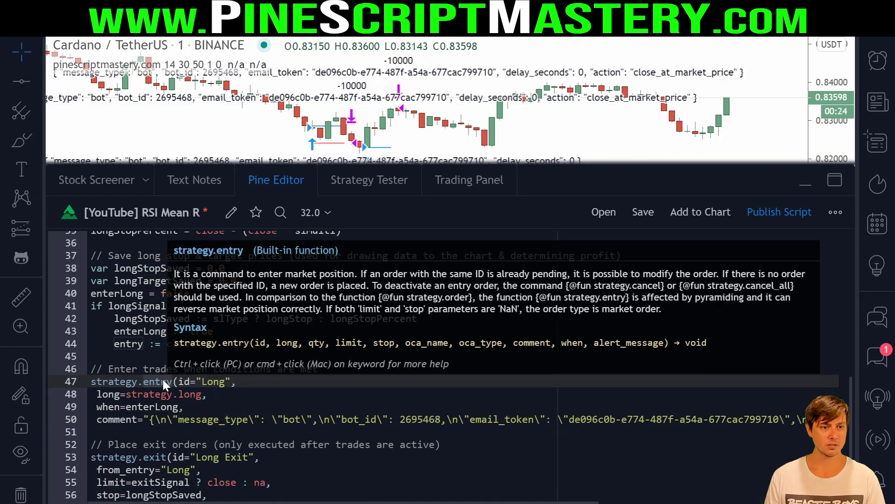
click(256, 303)
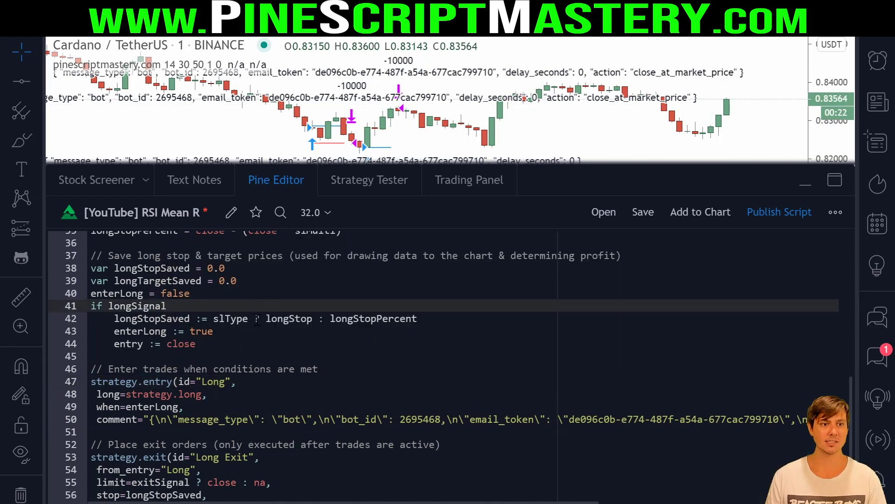
click(268, 313)
click(206, 343)
key(Return)
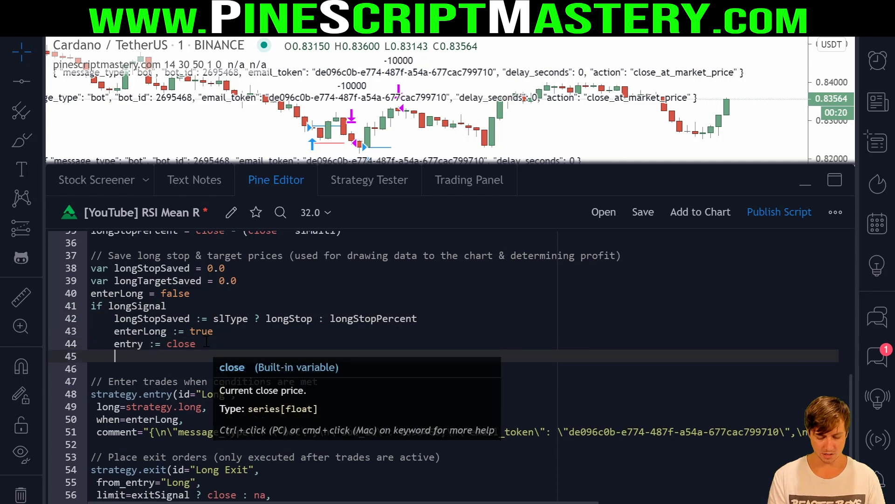
text(alert())
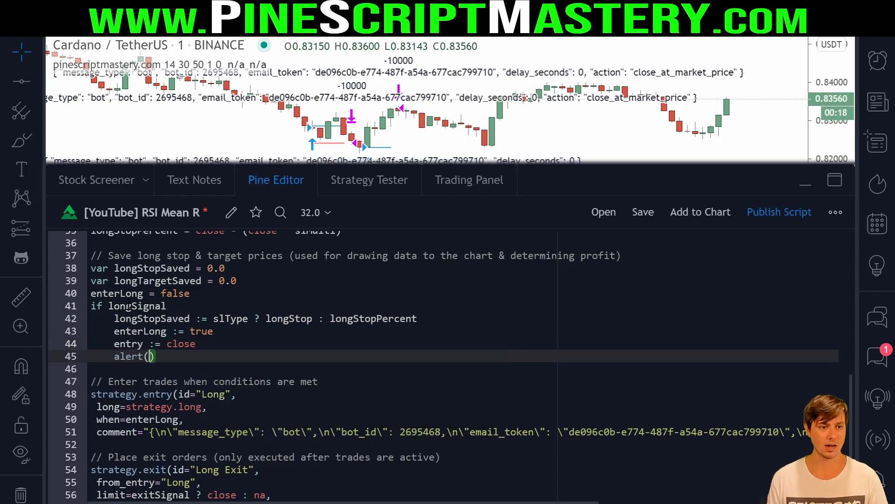
click(128, 306)
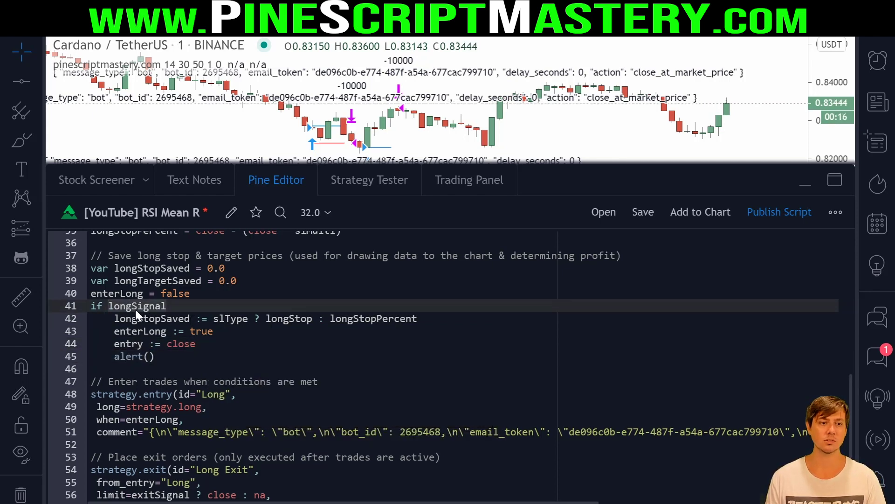
click(150, 359)
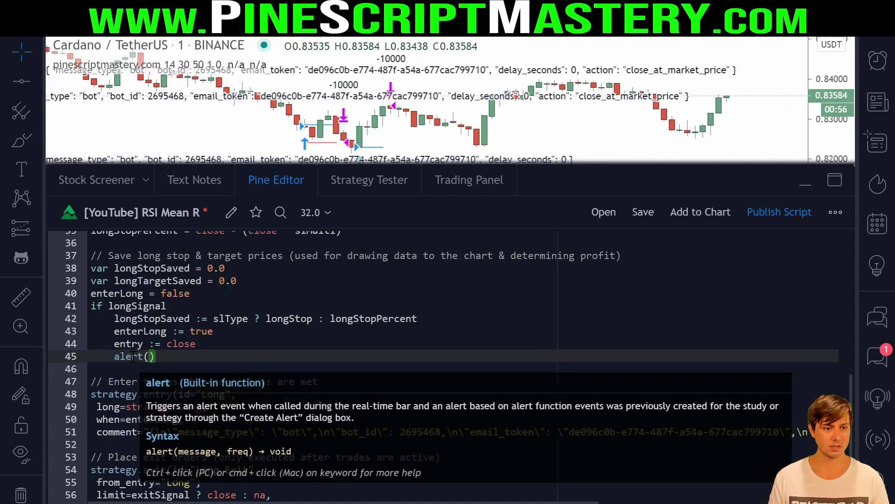
text(message=")
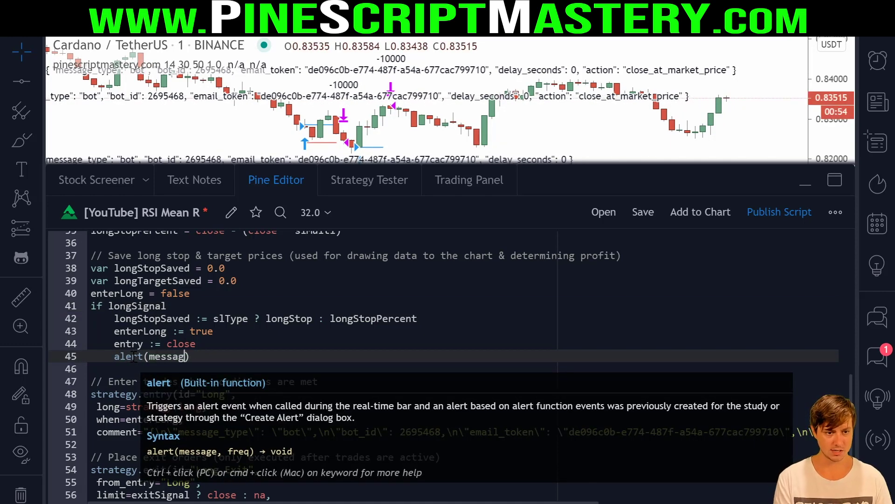
text(, )
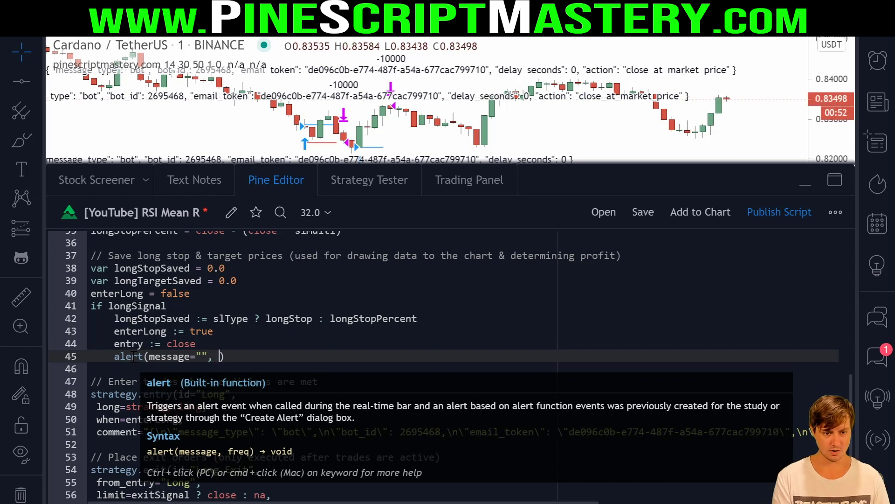
text(freq=aler)
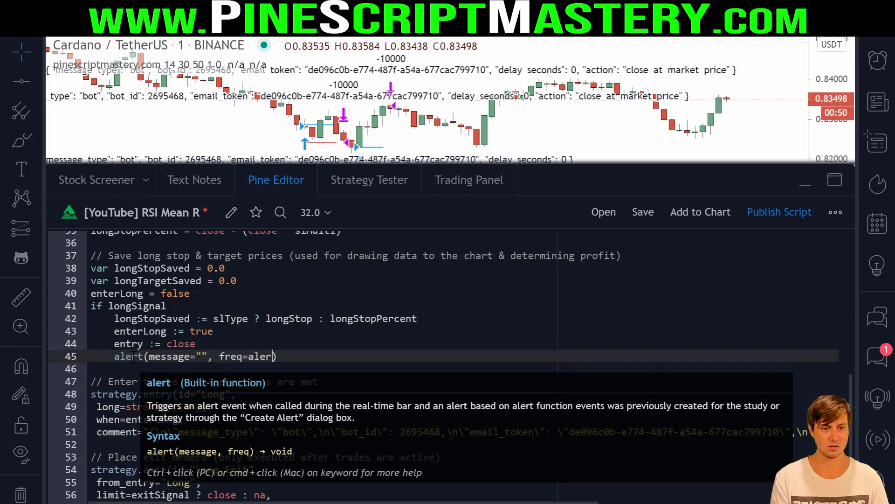
text(fr)
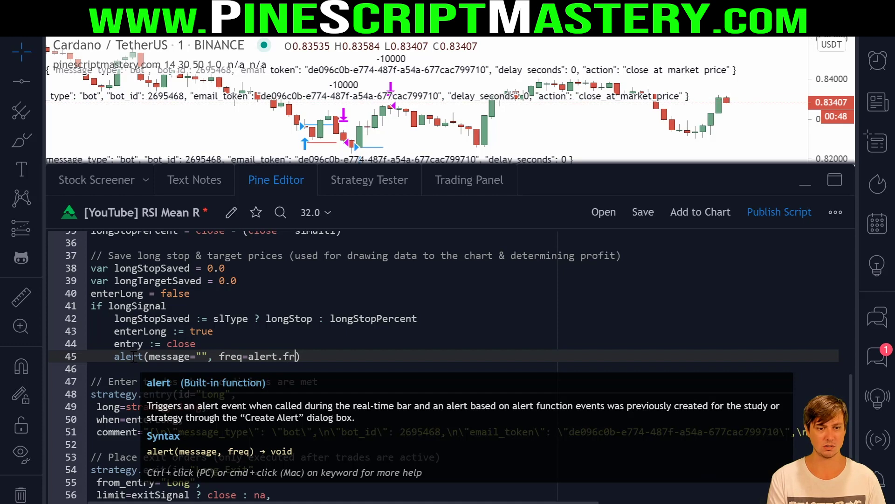
key(BackSpace)
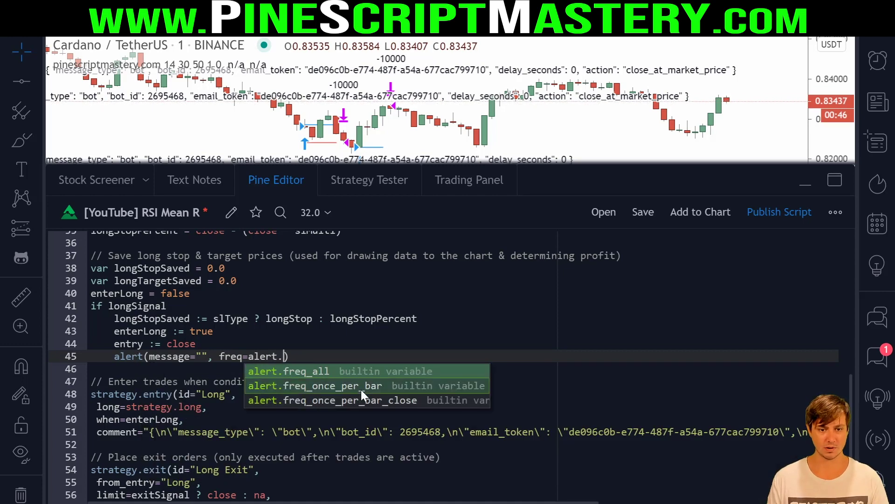
click(360, 386)
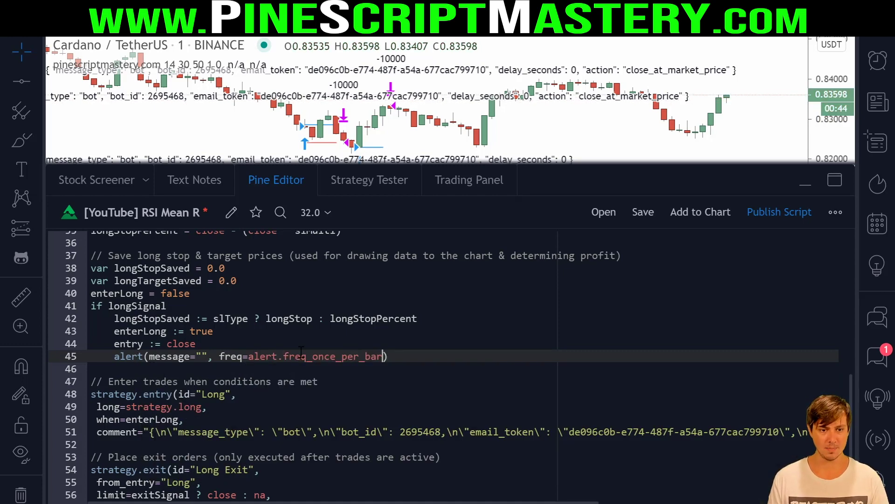
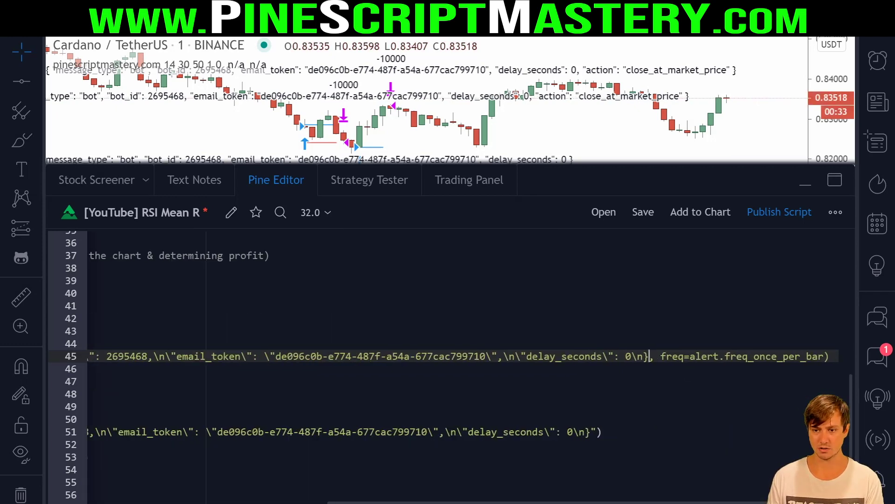
- Paste the escaped bot JSON as the alert message, remove the doubled quotes, and save
key(Home)
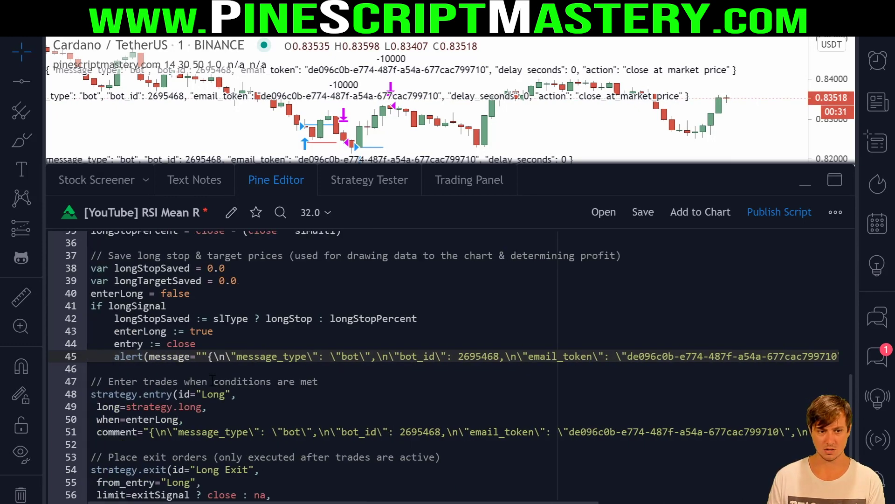
click(209, 355)
key(BackSpace)
key(Up)
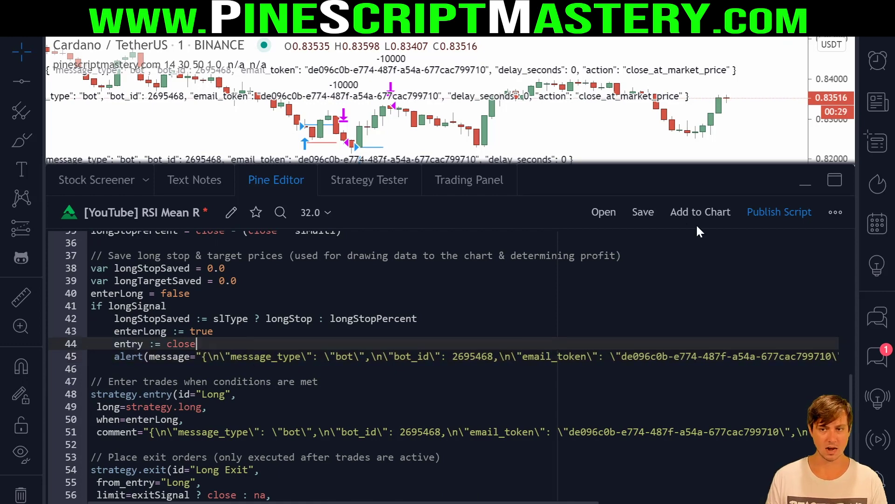
click(642, 212)
click(410, 368)
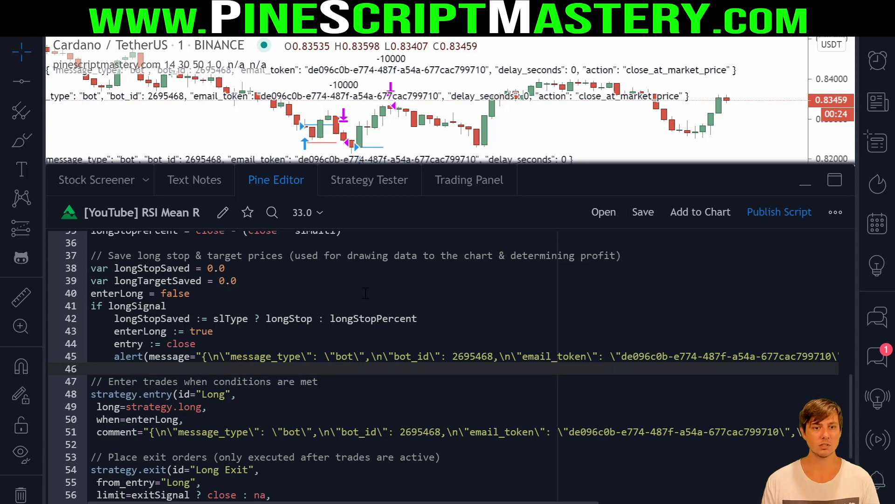
- Change 'strategy' to 'study' on line 5 and delete the initial_capital and default_qty_value lines
scroll(279, 326, up, 10)
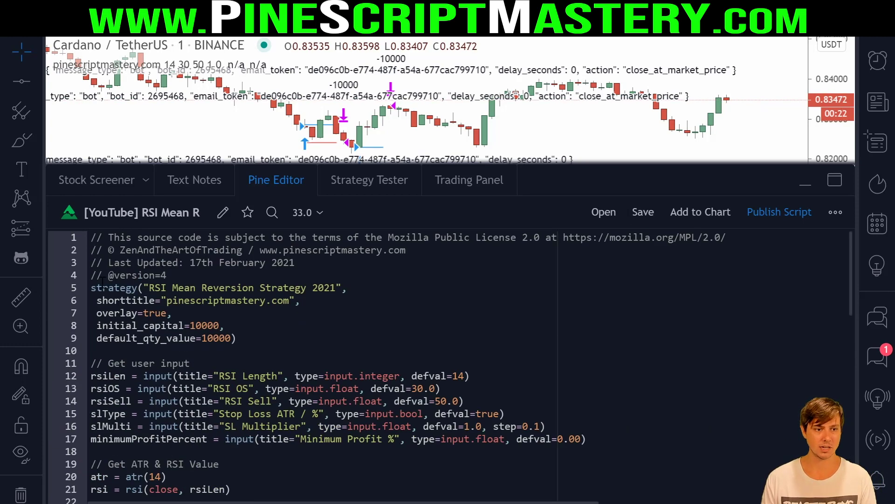
double_click(105, 287)
text(study)
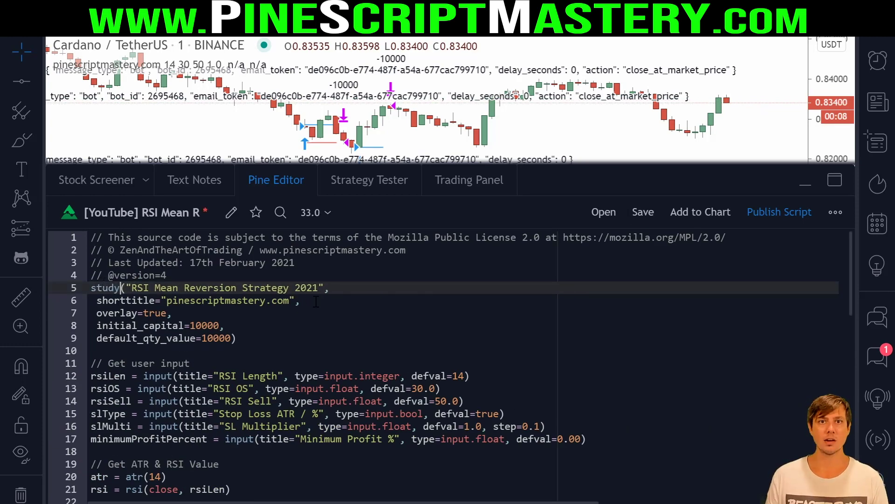
click(239, 341)
key(shift+Up)
key(shift+Up)
key(BackSpace)
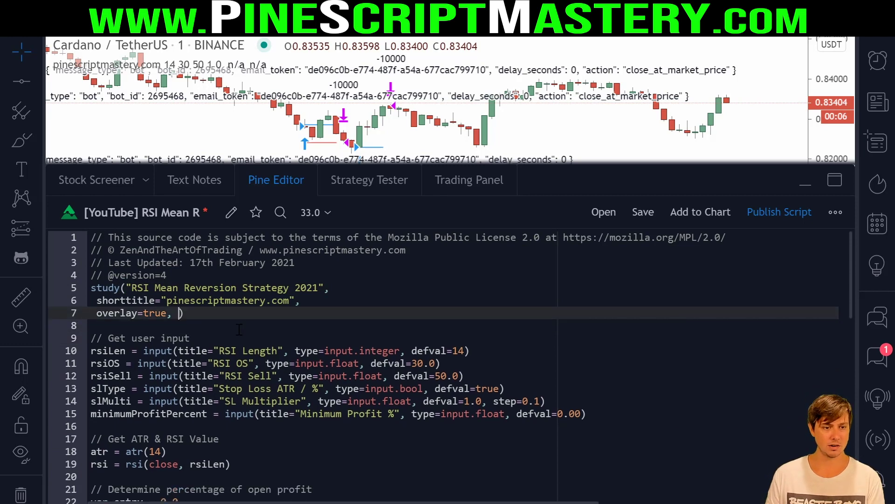
- Check the alert() call, now on line 43, and the surrounding longSignal lines
scroll(286, 324, down, 3)
scroll(286, 323, down, 5)
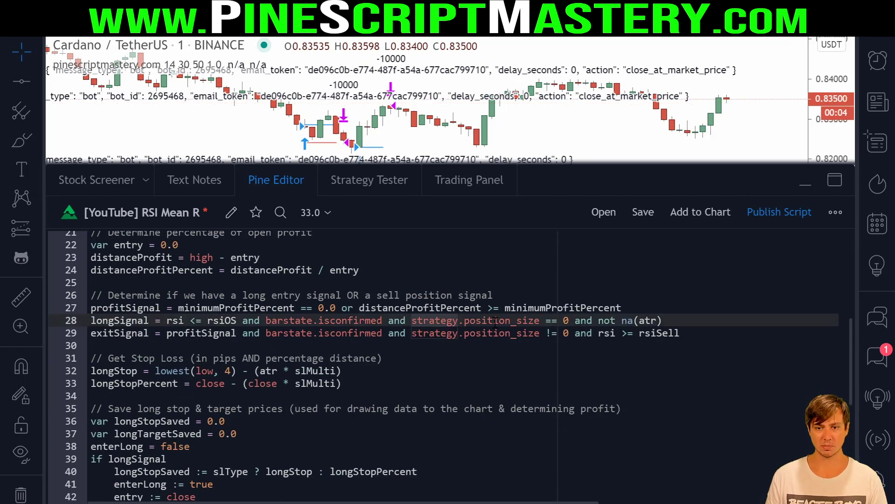
scroll(449, 324, down, 5)
scroll(448, 326, down, 2)
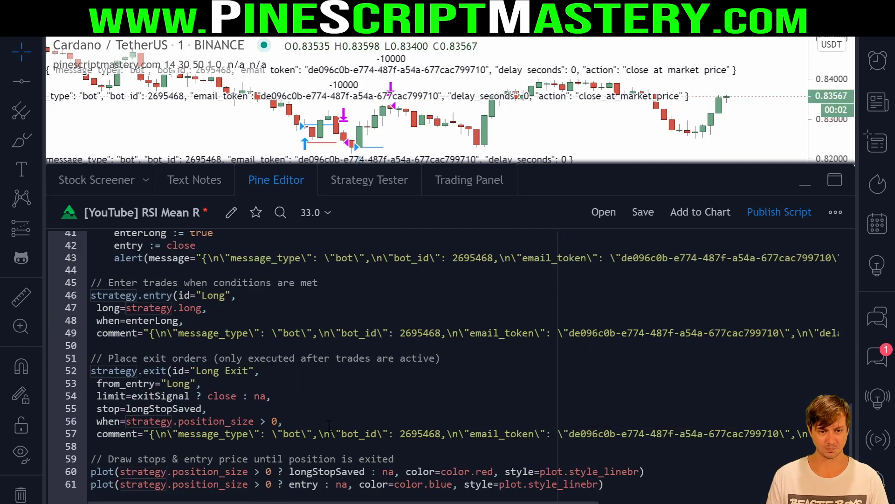
scroll(449, 325, up, 7)
click(458, 325)
scroll(329, 425, down, 3)
triple_click(147, 430)
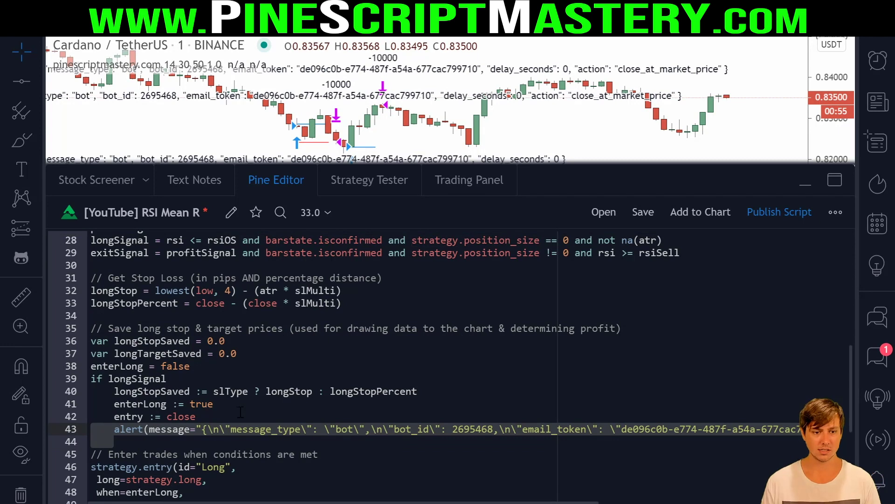
click(227, 451)
click(201, 440)
click(179, 433)
click(205, 440)
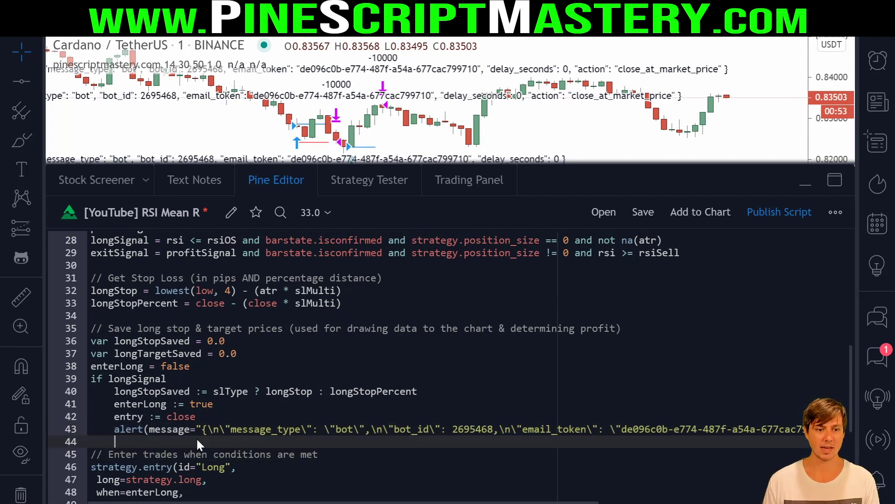
click(202, 429)
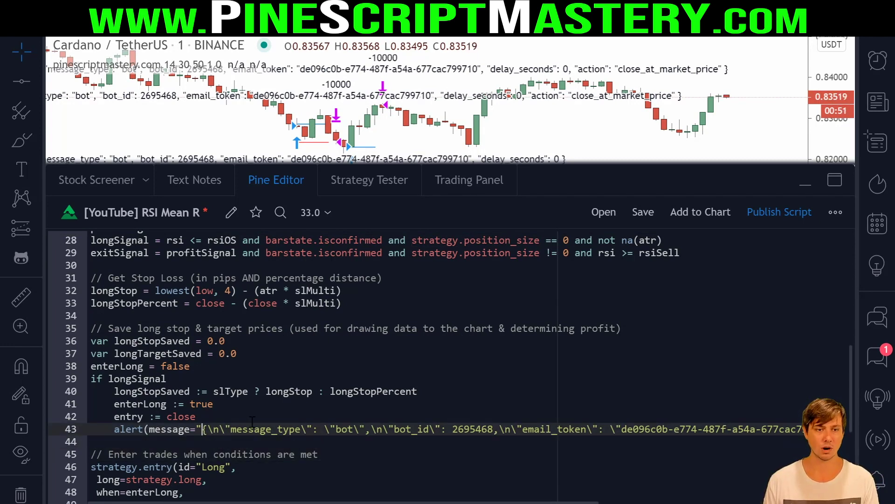
click(201, 416)
- Create a new ADAUSDT alert, choose its condition source, and paste the bot entry JSON as its message
key(alt+a)
click(455, 102)
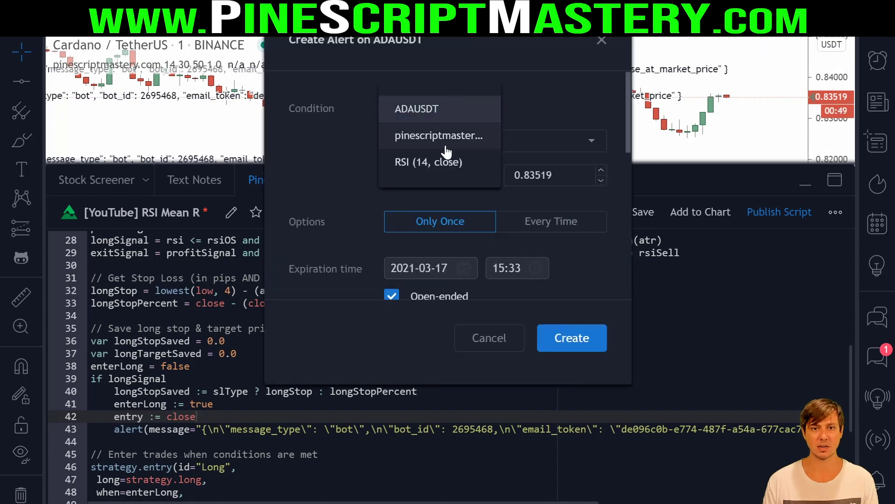
click(441, 156)
scroll(466, 186, down, 5)
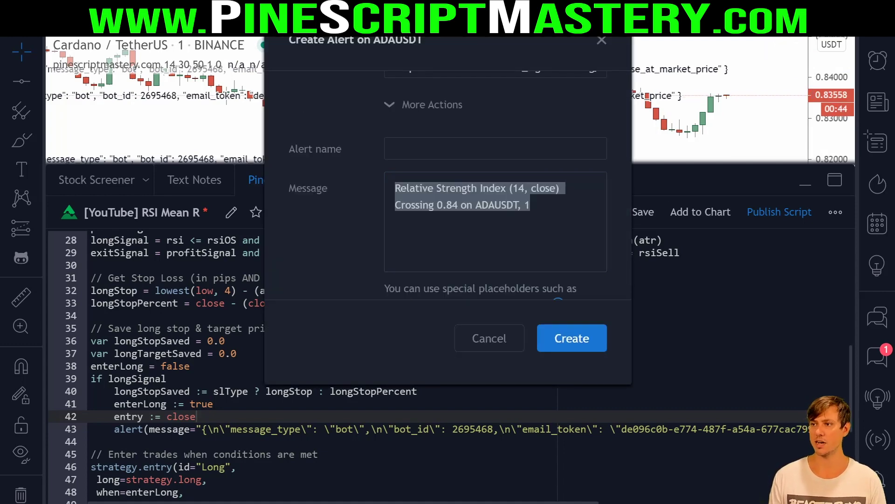
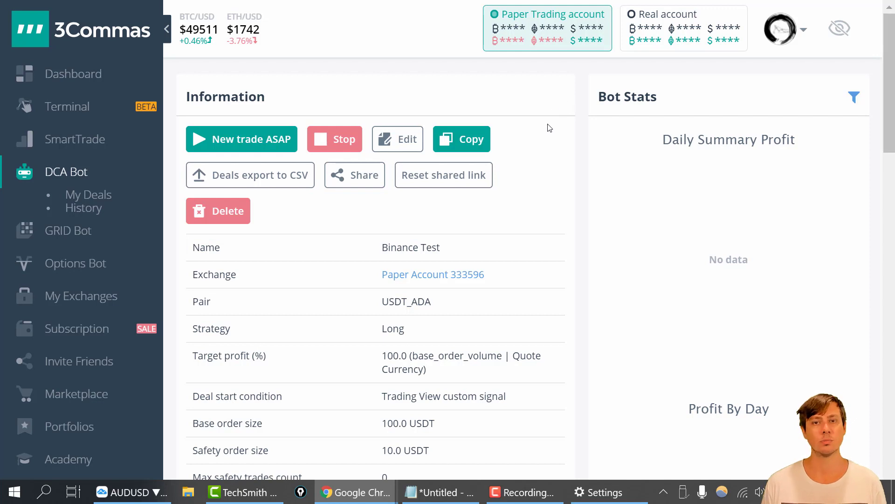
- Switch the Binance Test bot page from the Paper Trading account to the Real account
mouse_move(619, 5)
mouse_down()
mouse_move(618, 72)
mouse_move(767, 14)
mouse_move(632, 12)
mouse_up()
key(Escape)
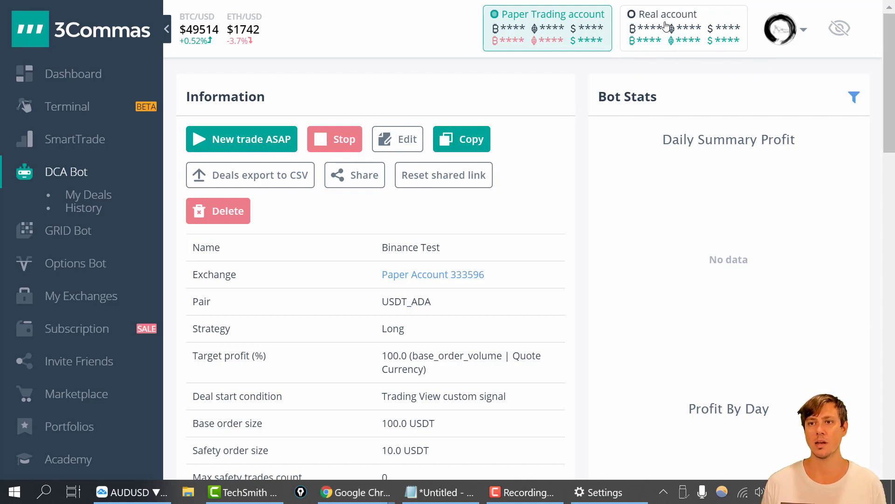
click(666, 25)
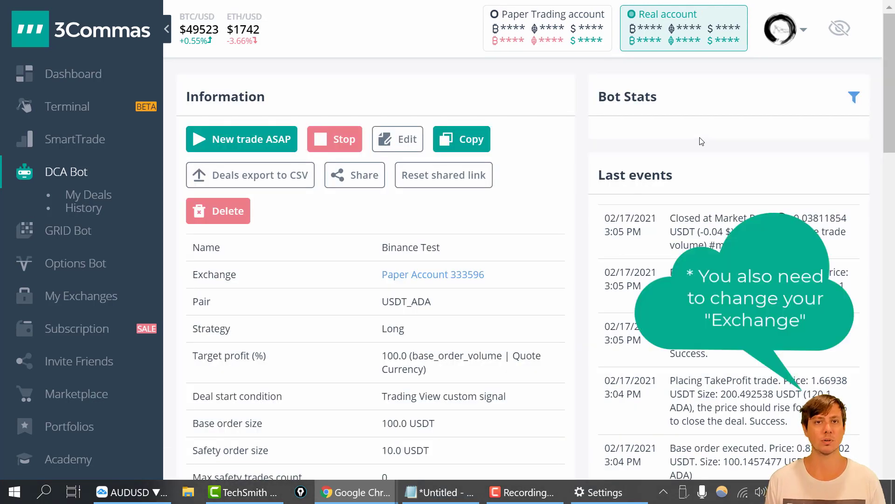
click(550, 39)
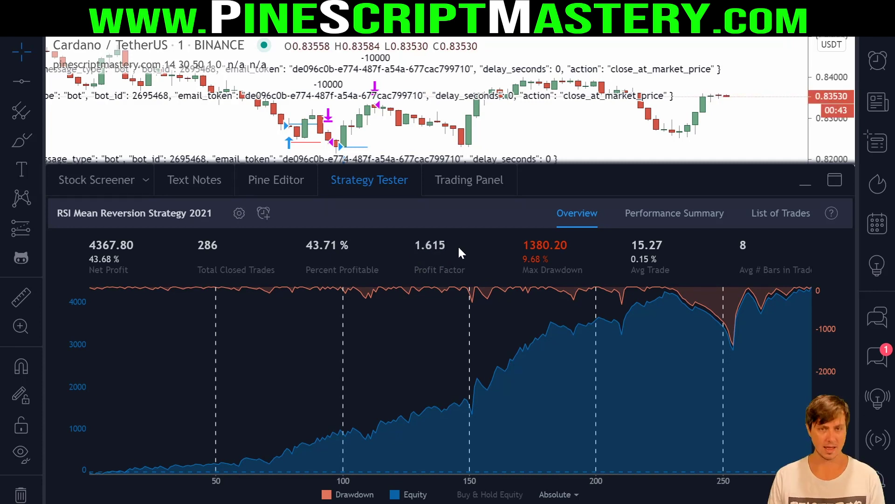
drag(85, 270, 133, 270)
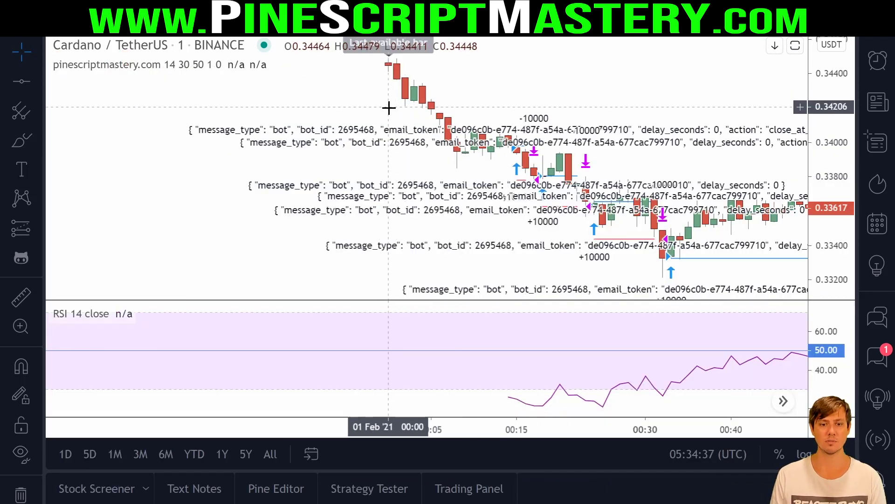
right_click(552, 79)
click(606, 132)
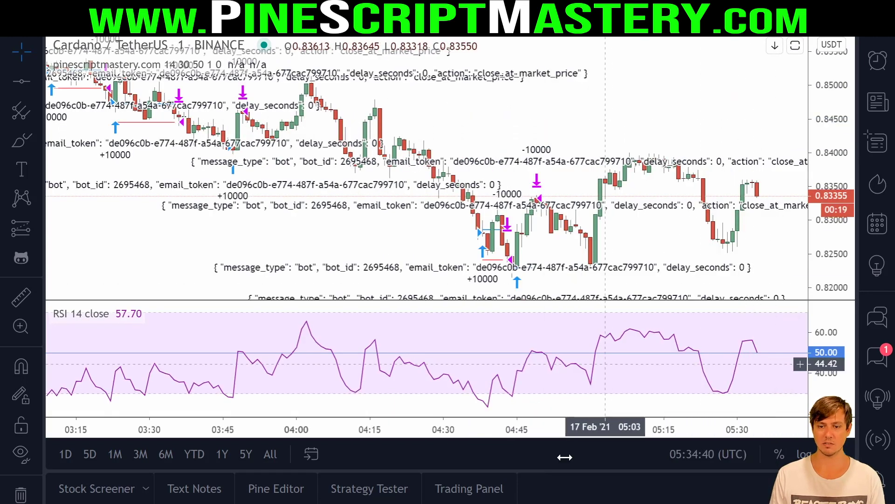
click(305, 485)
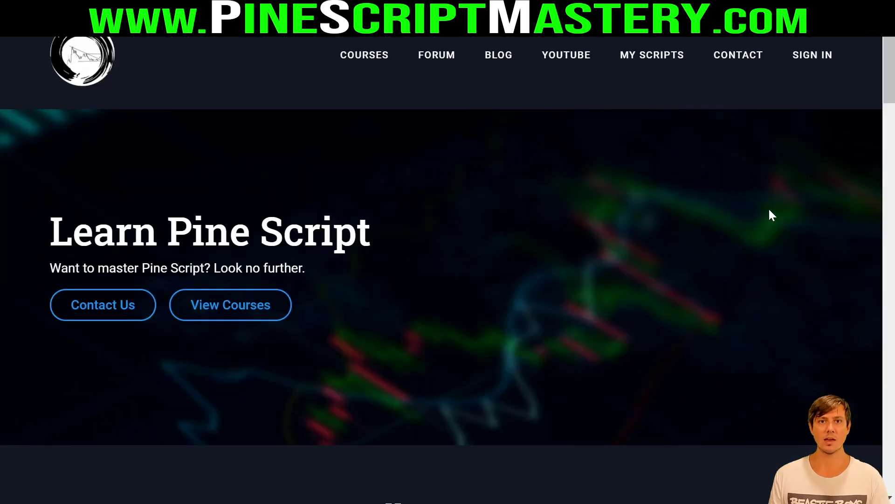
- Scroll to the All Courses section showing the free Basics and $497.00 Mastery course cards
scroll(595, 197, down, 15)
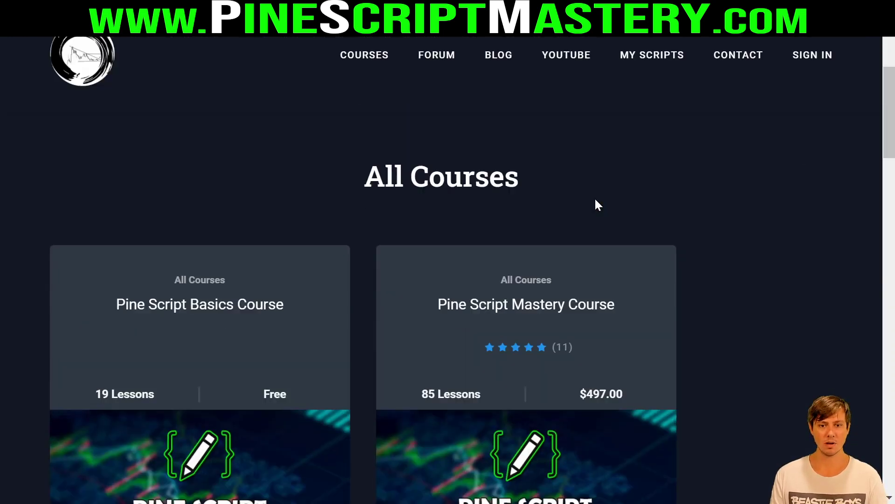
scroll(732, 189, down, 8)
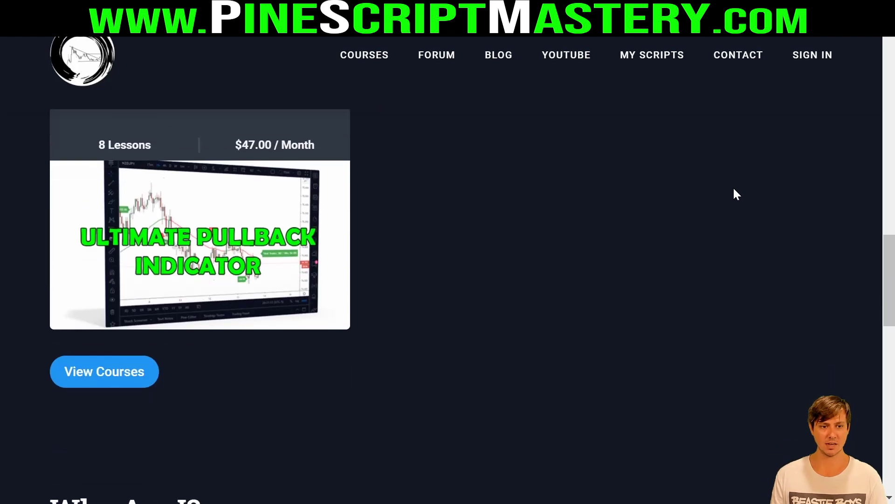
scroll(733, 189, up, 9)
scroll(733, 192, up, 6)
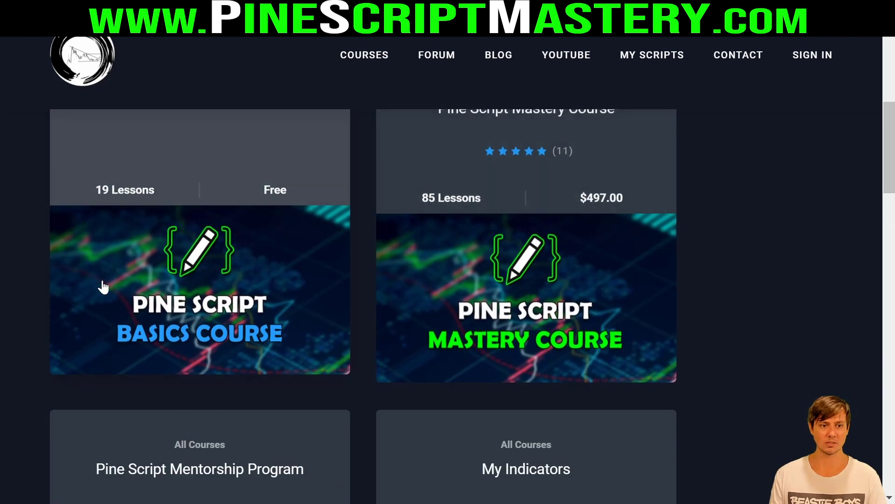
drag(86, 211, 288, 210)
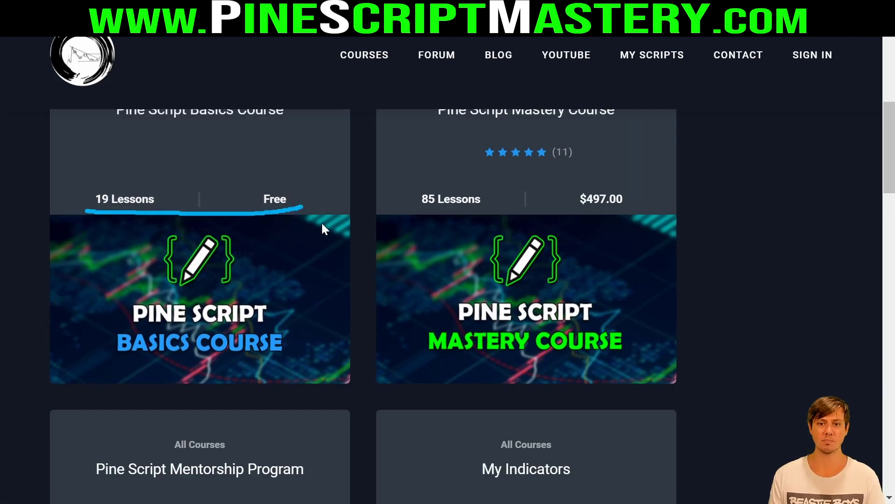
drag(407, 216, 645, 217)
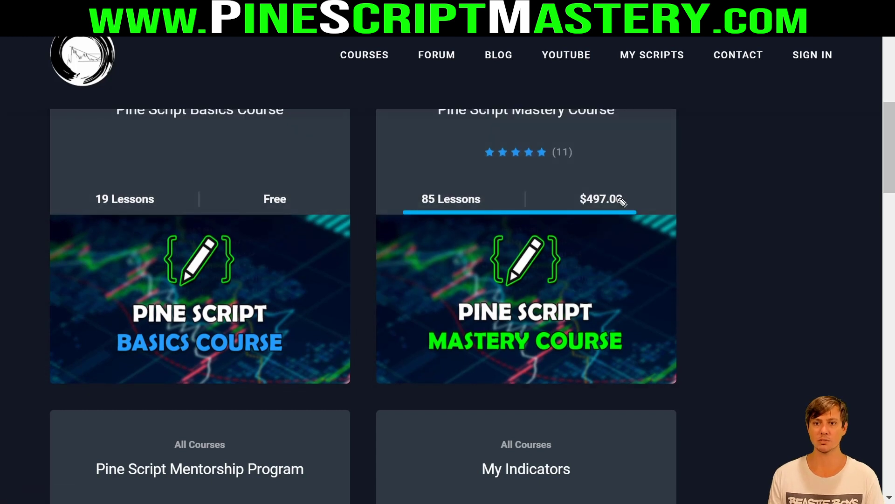
drag(412, 212, 516, 210)
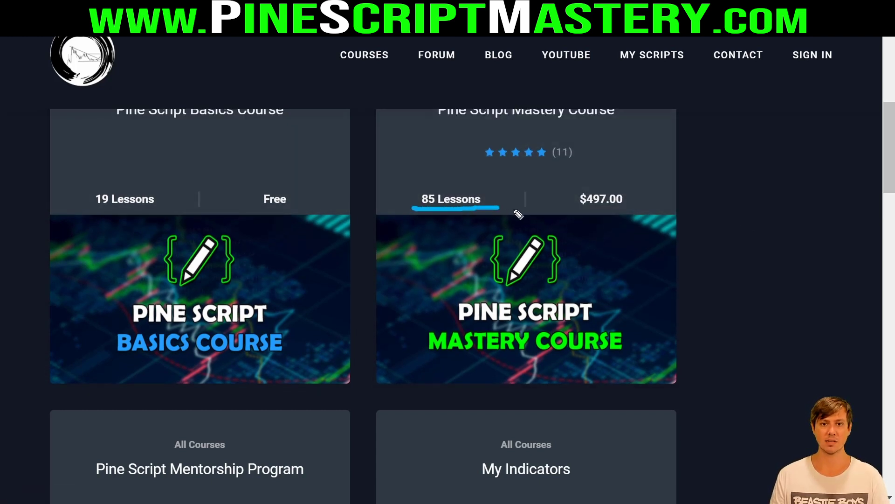